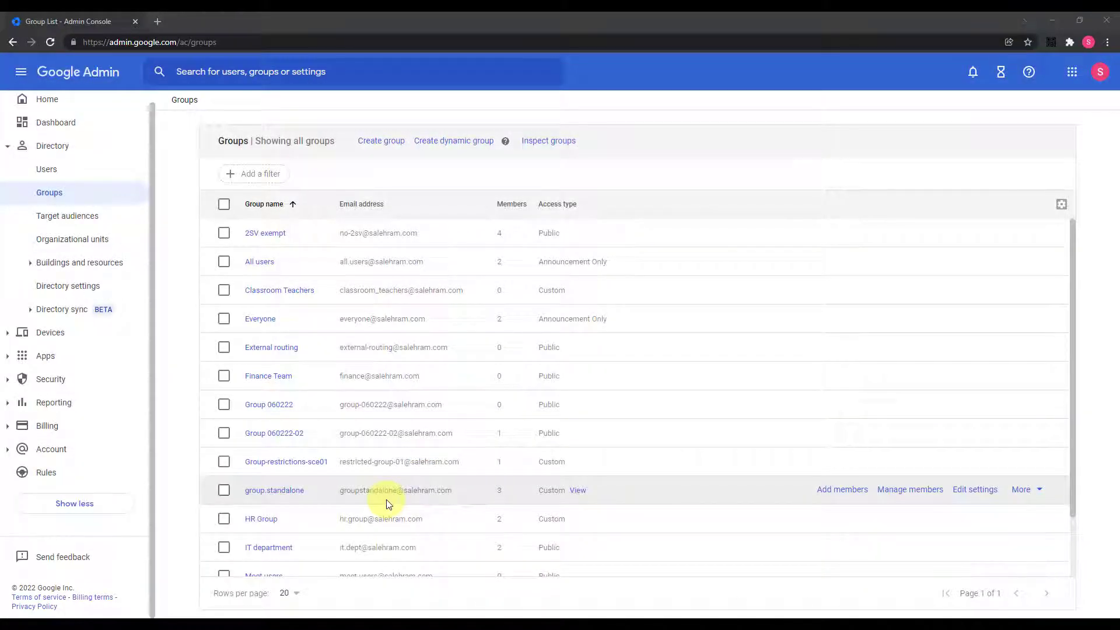
Turn on Restrict membership in Finance Team's security settings with a member.type 1 - User condition
click(266, 376)
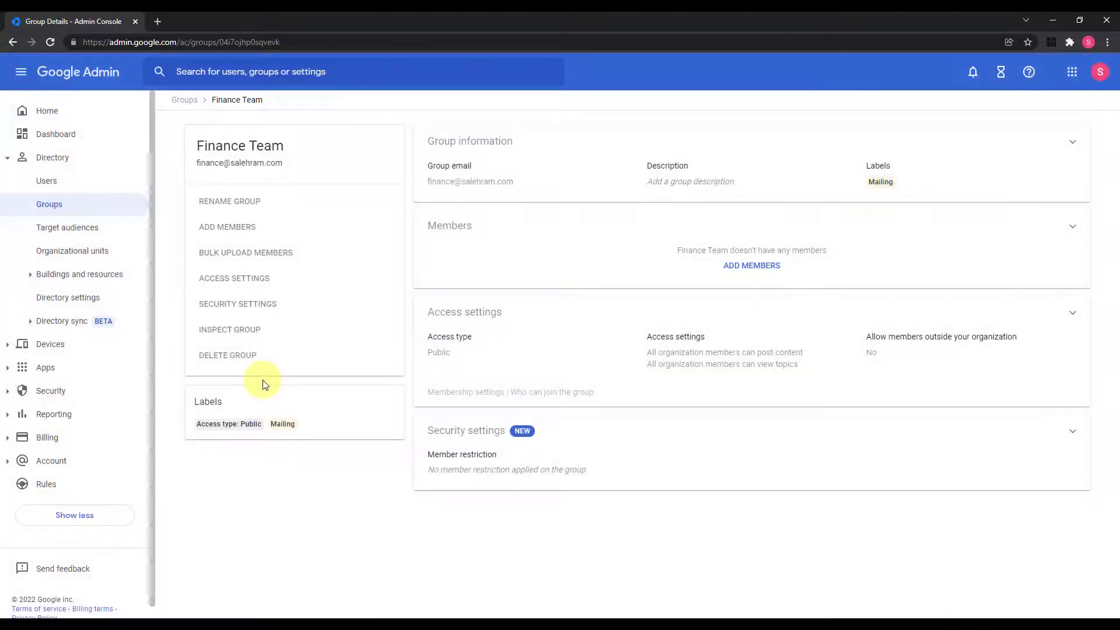
click(662, 470)
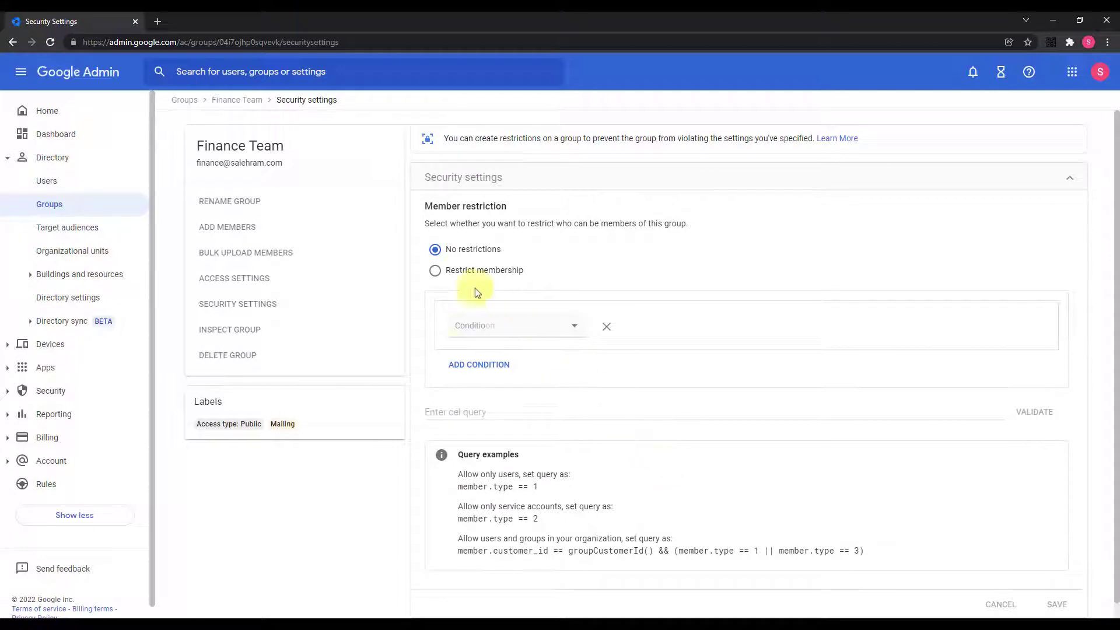
click(459, 273)
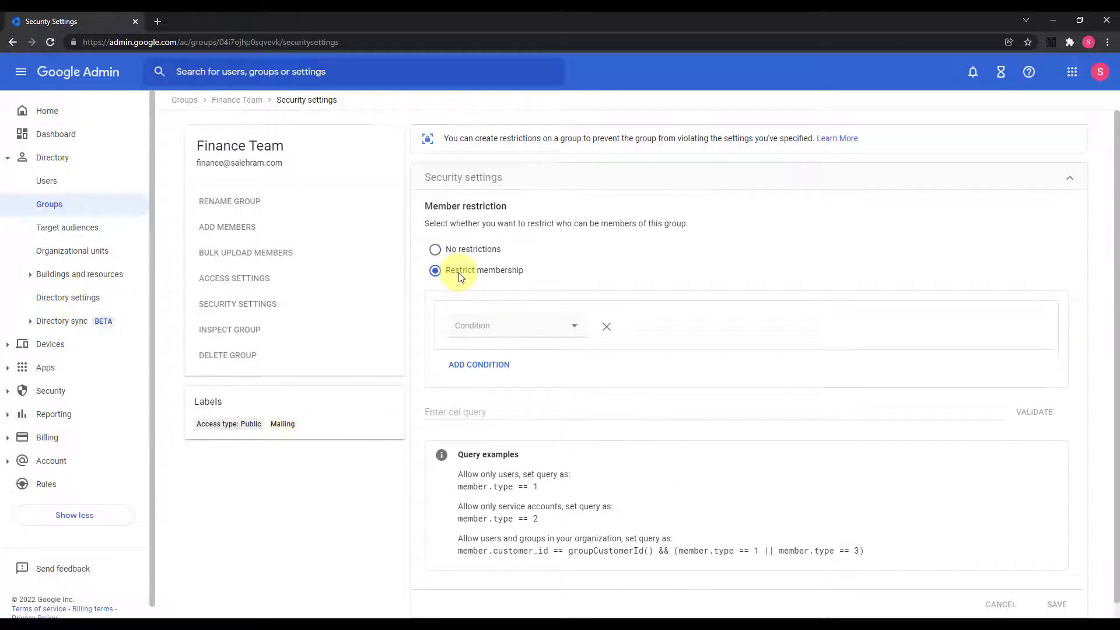
click(570, 330)
click(565, 344)
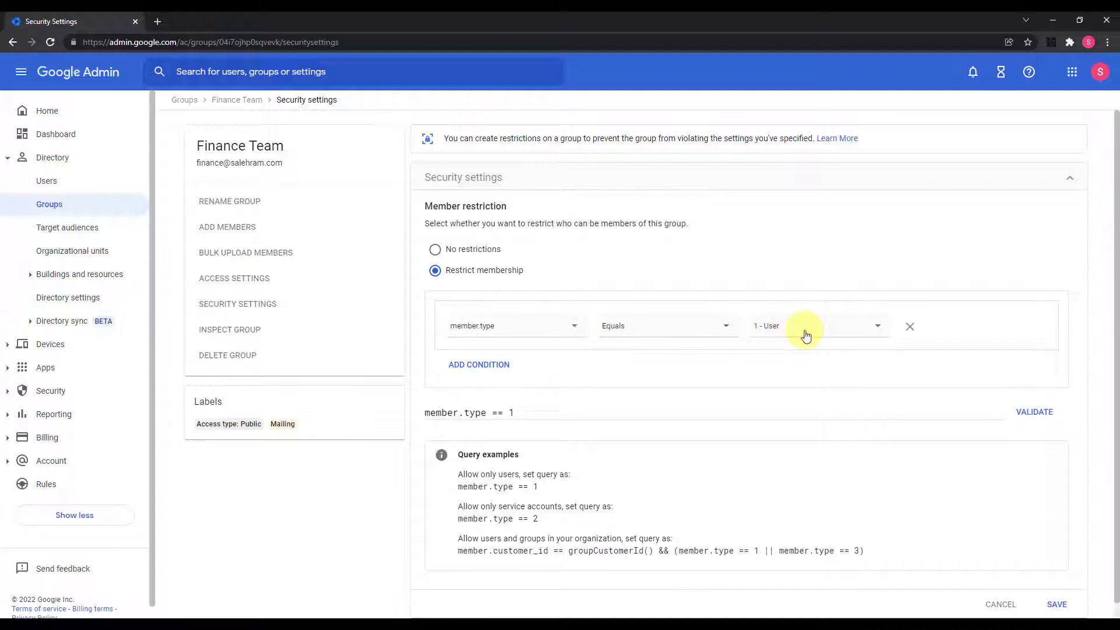
Add a member.customer_id Equals CUSTOMERID condition, join both conditions with AND, and save
click(482, 365)
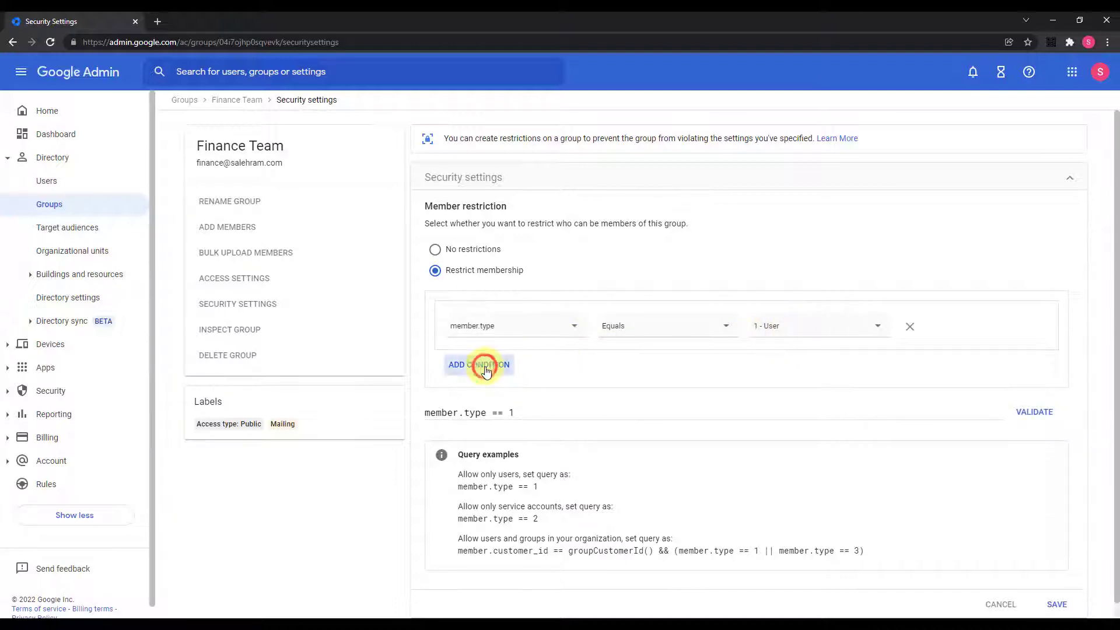
click(548, 402)
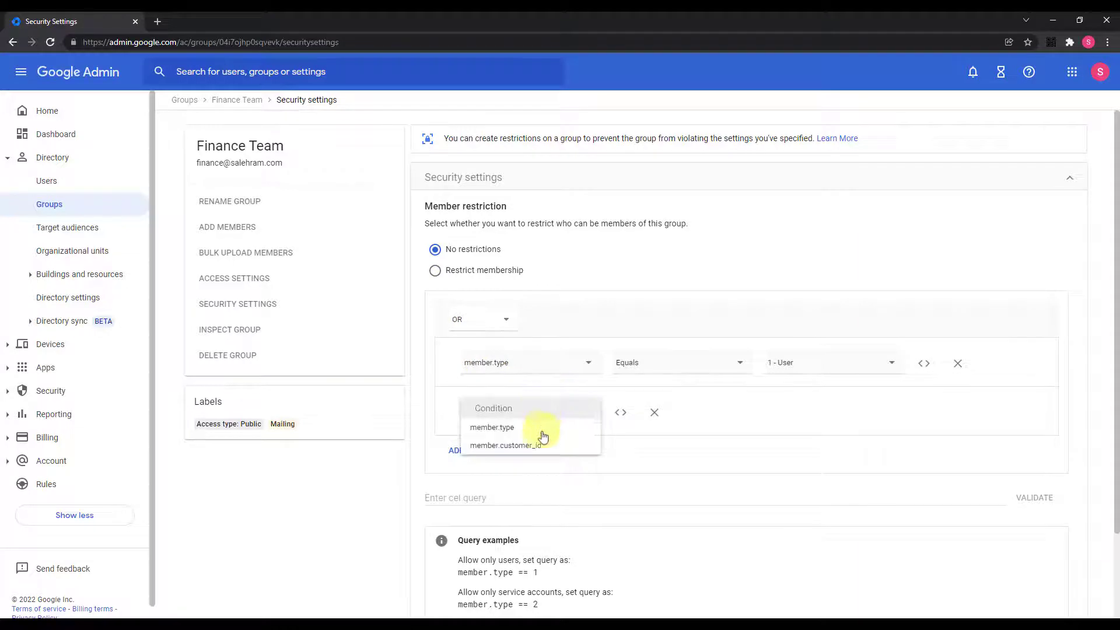
click(536, 446)
click(482, 317)
click(482, 299)
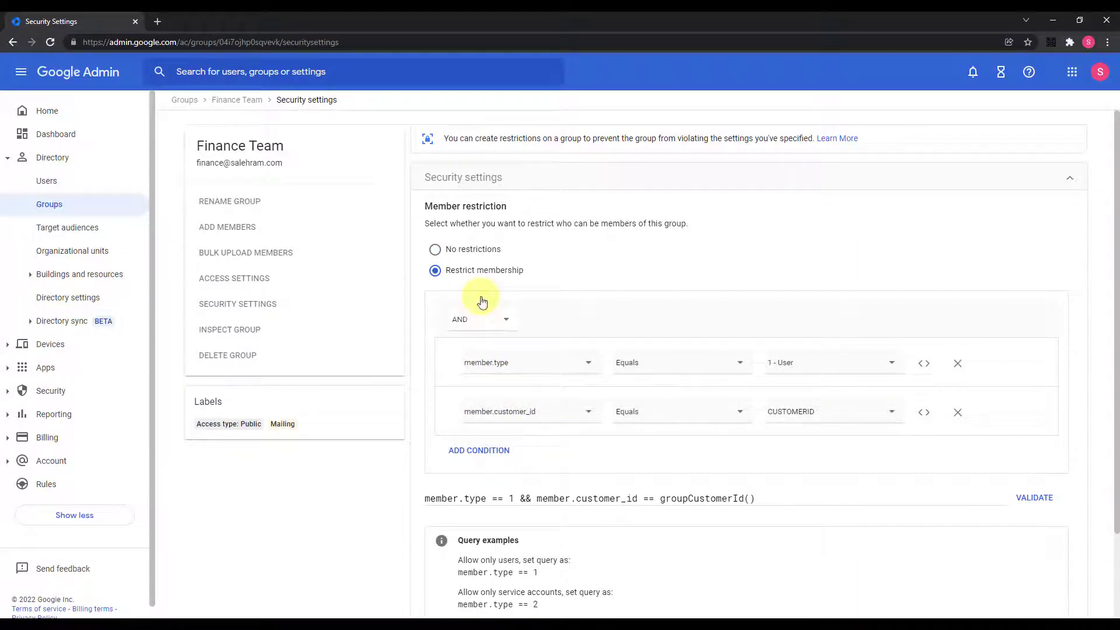
scroll(484, 297, down, 3)
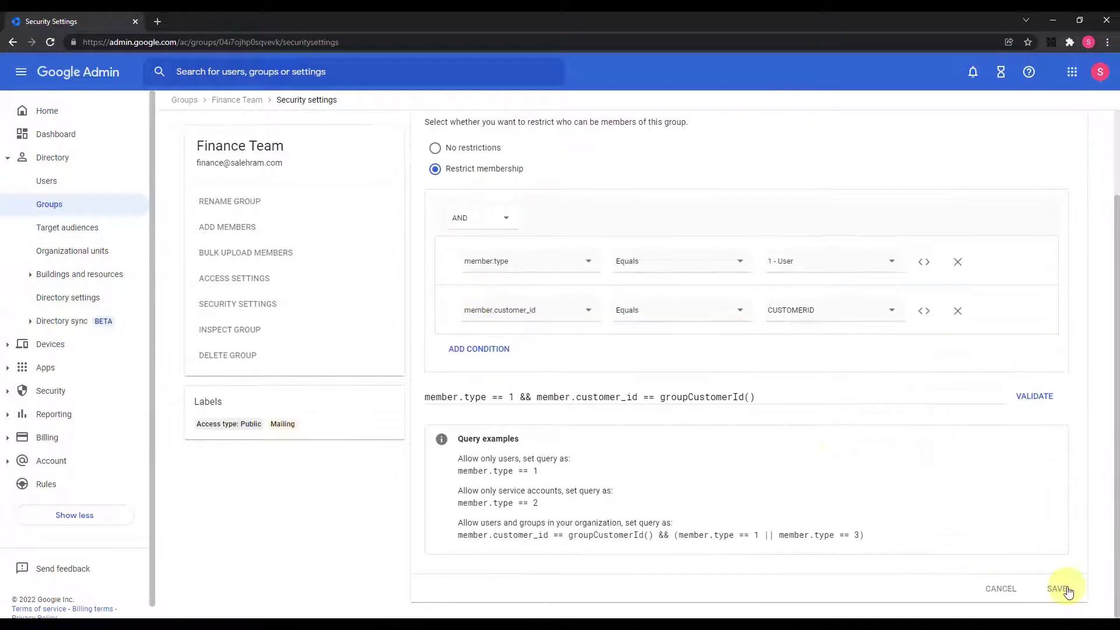
click(1057, 589)
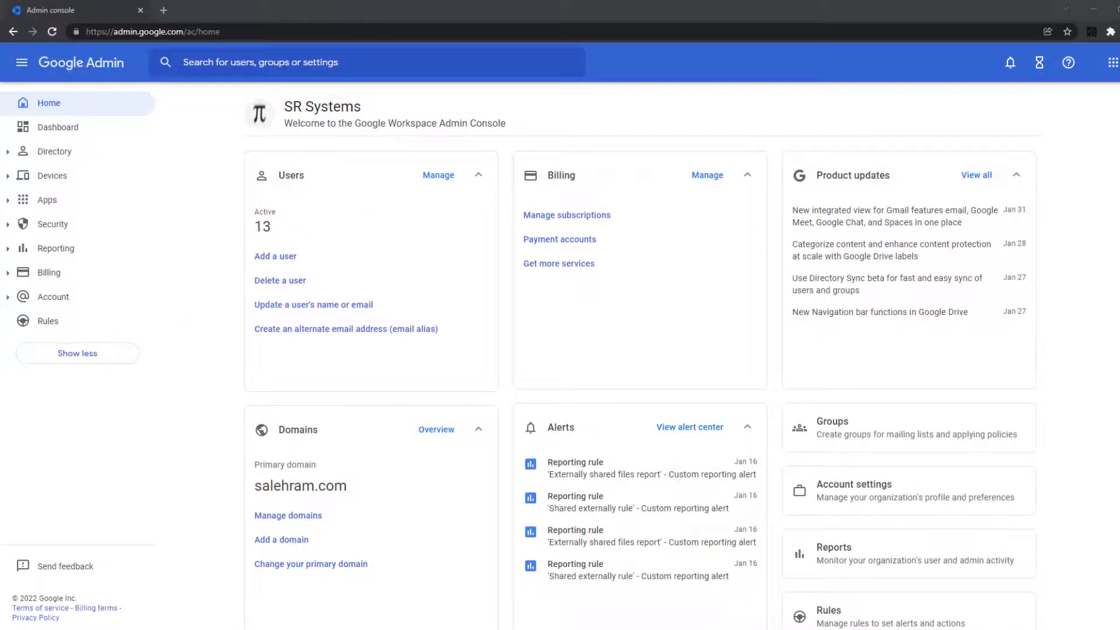
Check the organisation's Customer ID in Account settings, then open group.standalone's condition field list
click(8, 298)
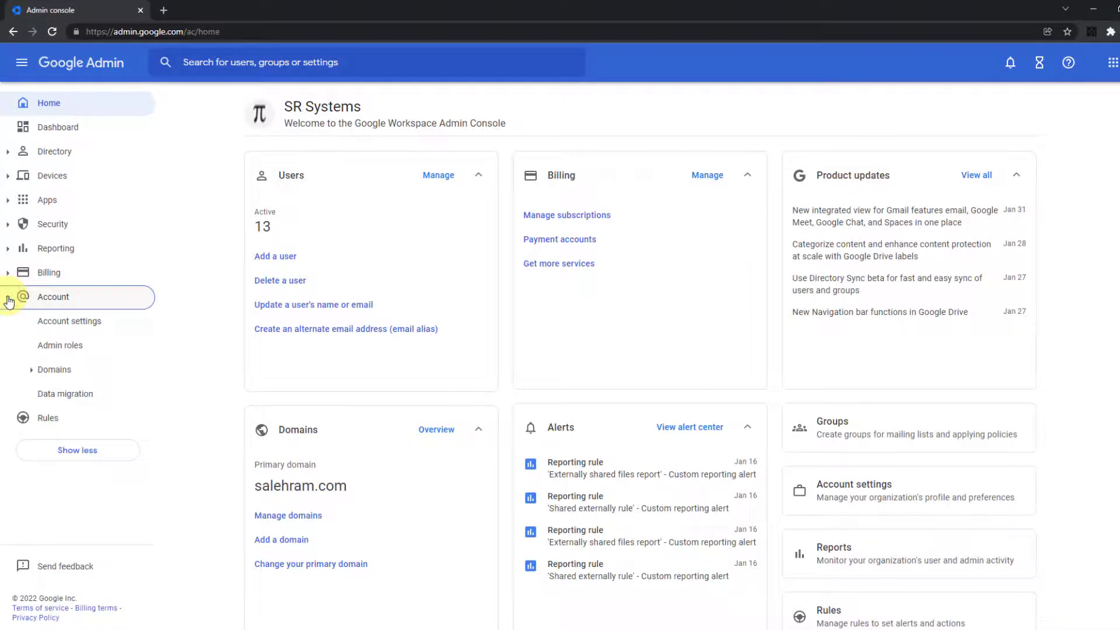
click(55, 322)
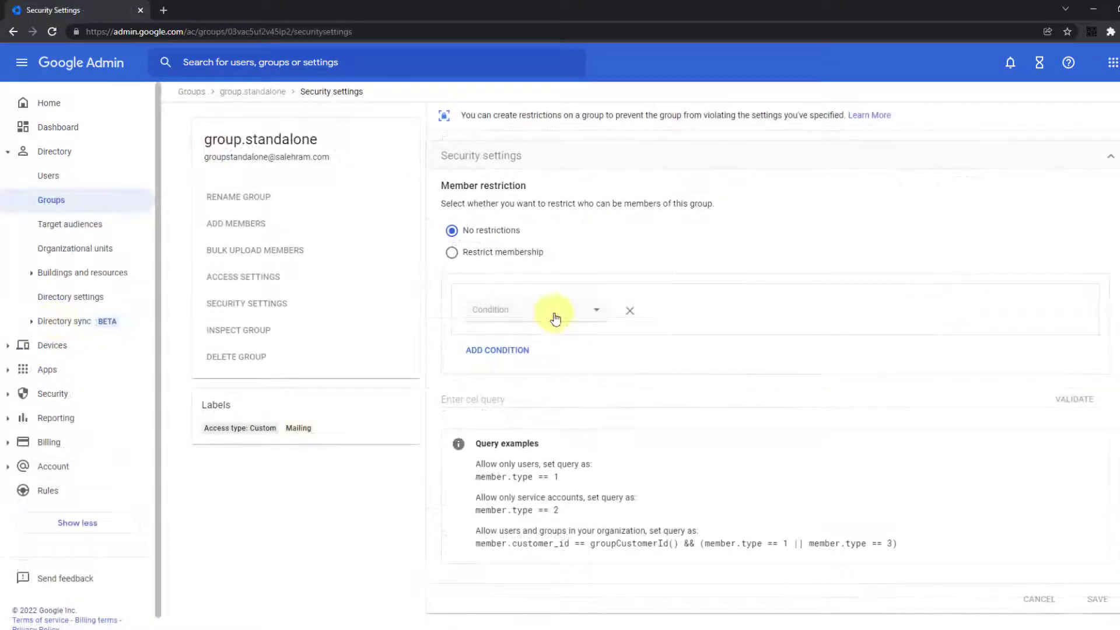
click(556, 318)
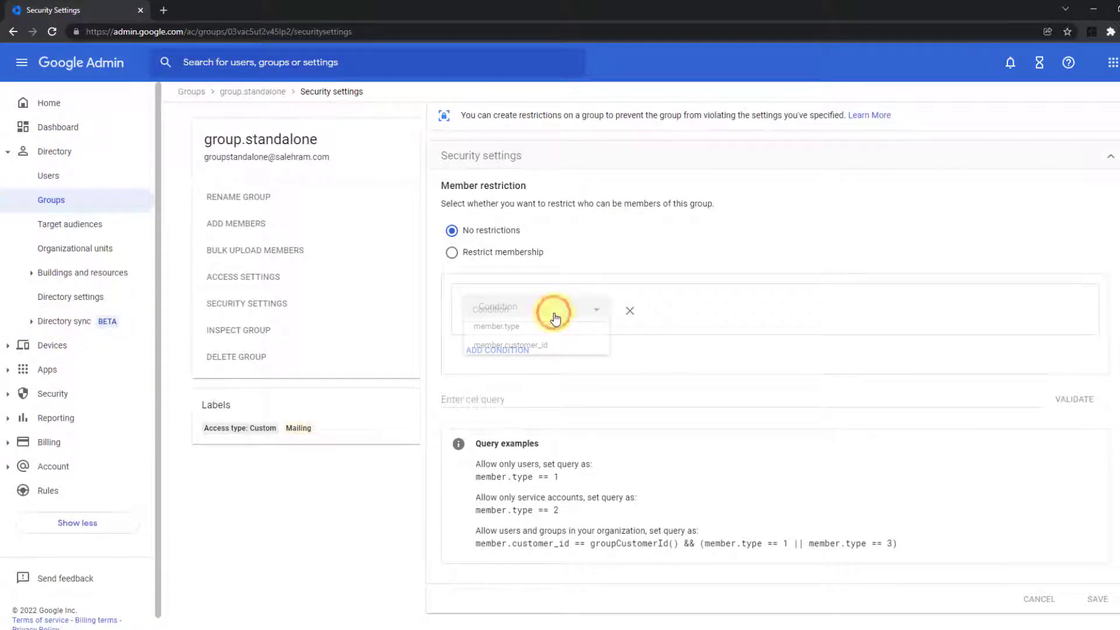
Set the condition to member.customer_id and replace groupCustomerId() in the query with the organisation's customer ID in quotes
click(552, 347)
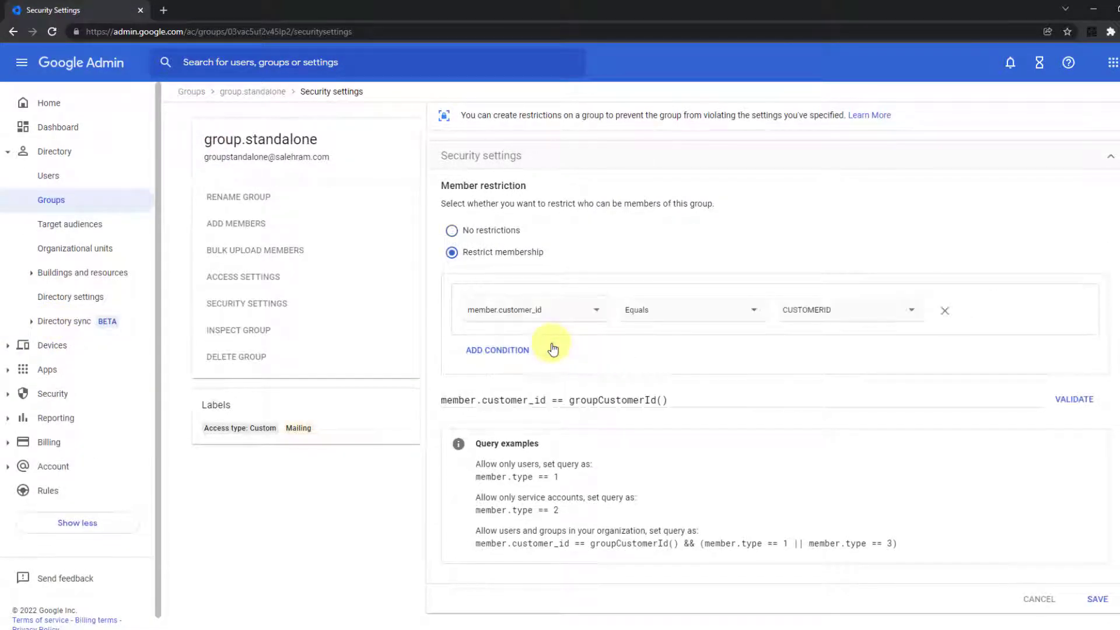
drag(569, 399, 670, 400)
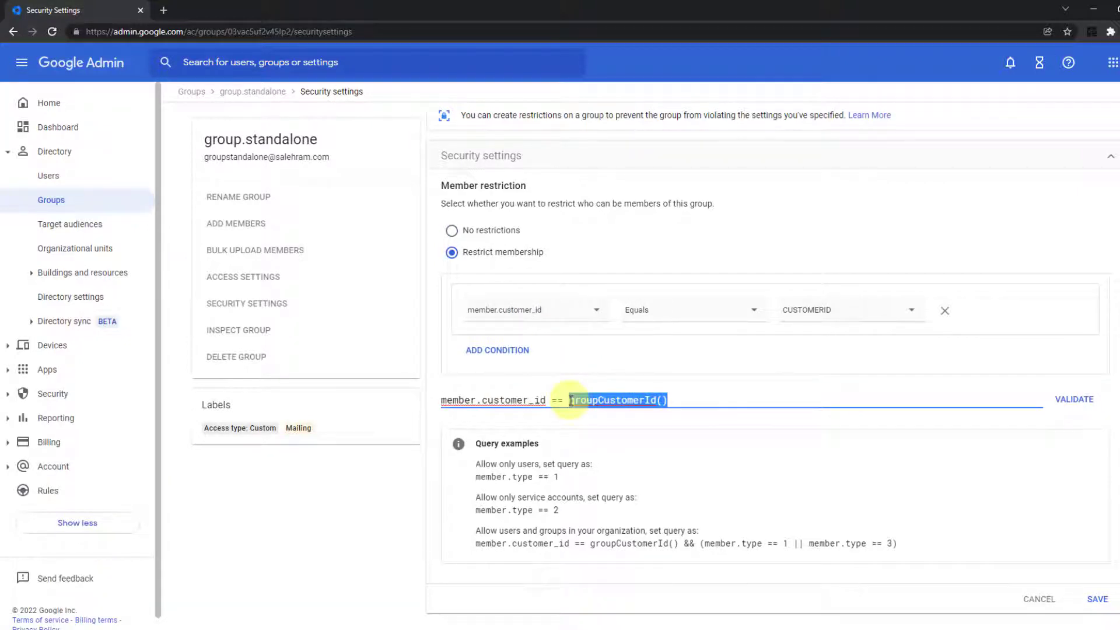
text("12345XYZ)
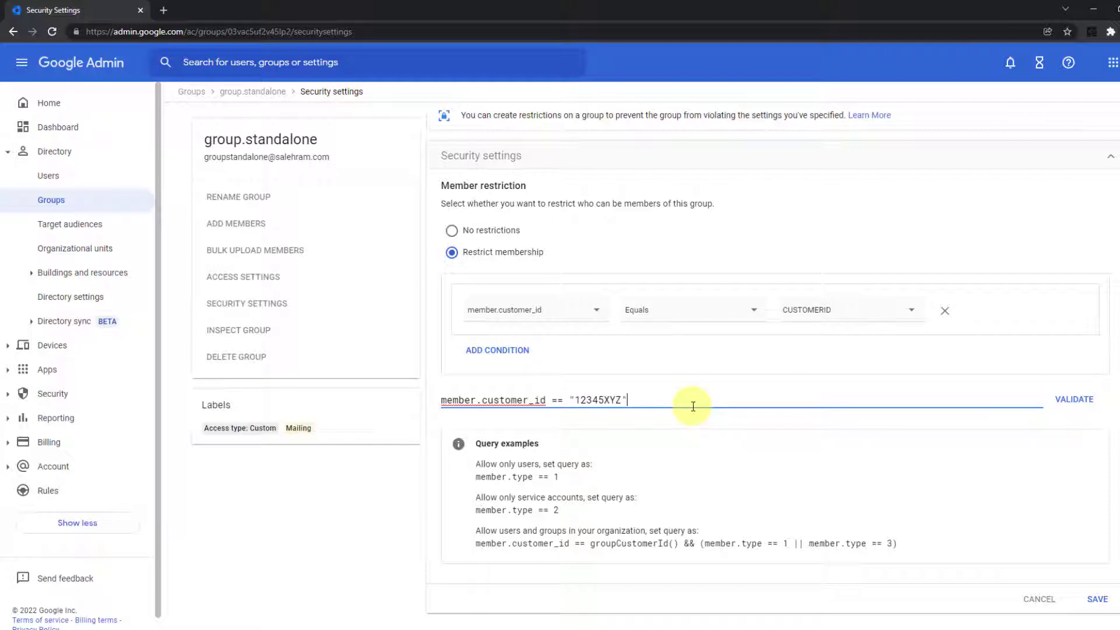
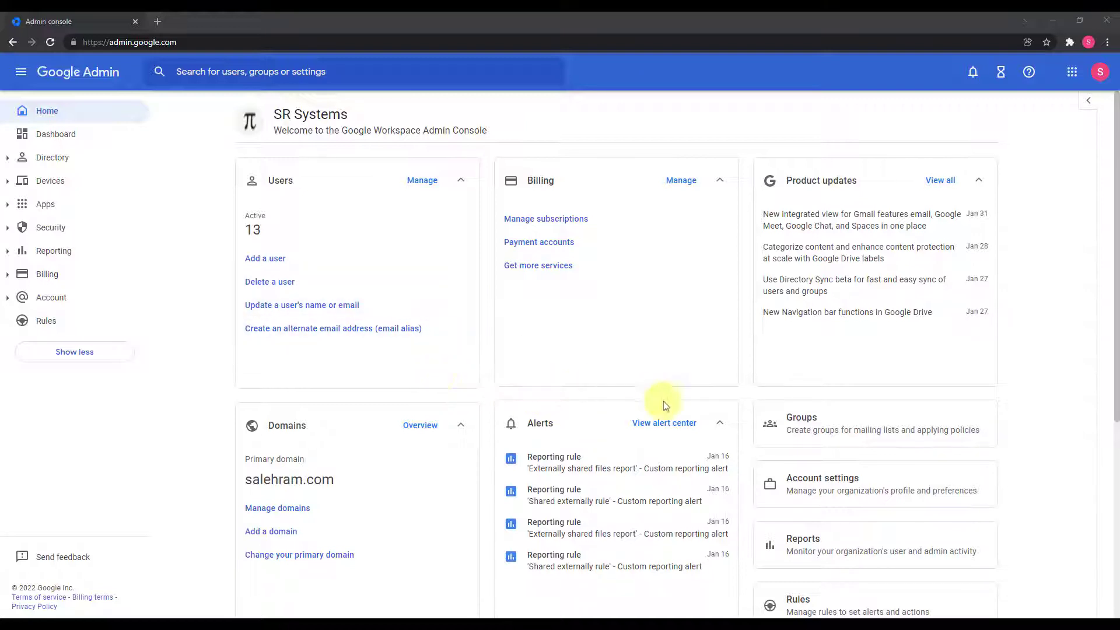
Create group Group-restrictions-sce01, described 'A group with customerID restriction', with email restricted-group-01
click(770, 419)
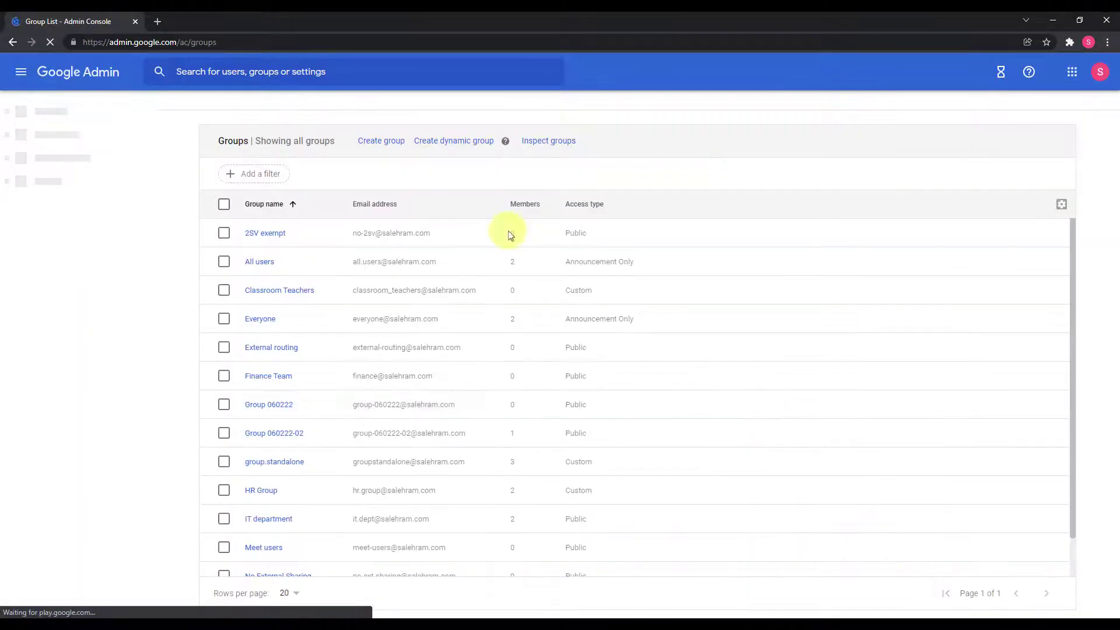
click(385, 145)
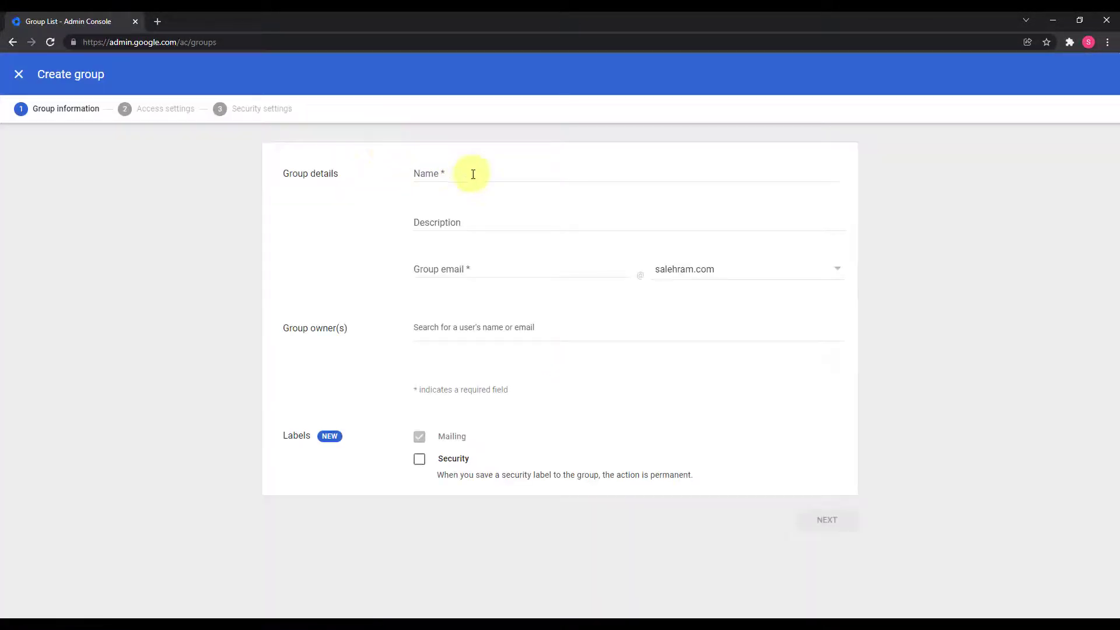
click(473, 174)
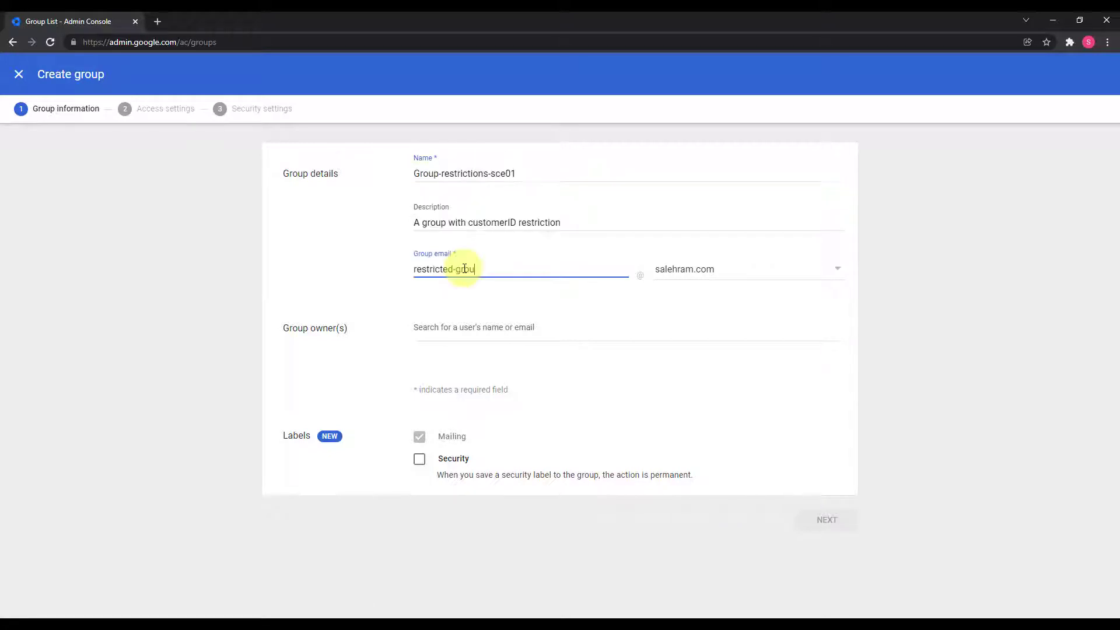
text(-01)
click(713, 523)
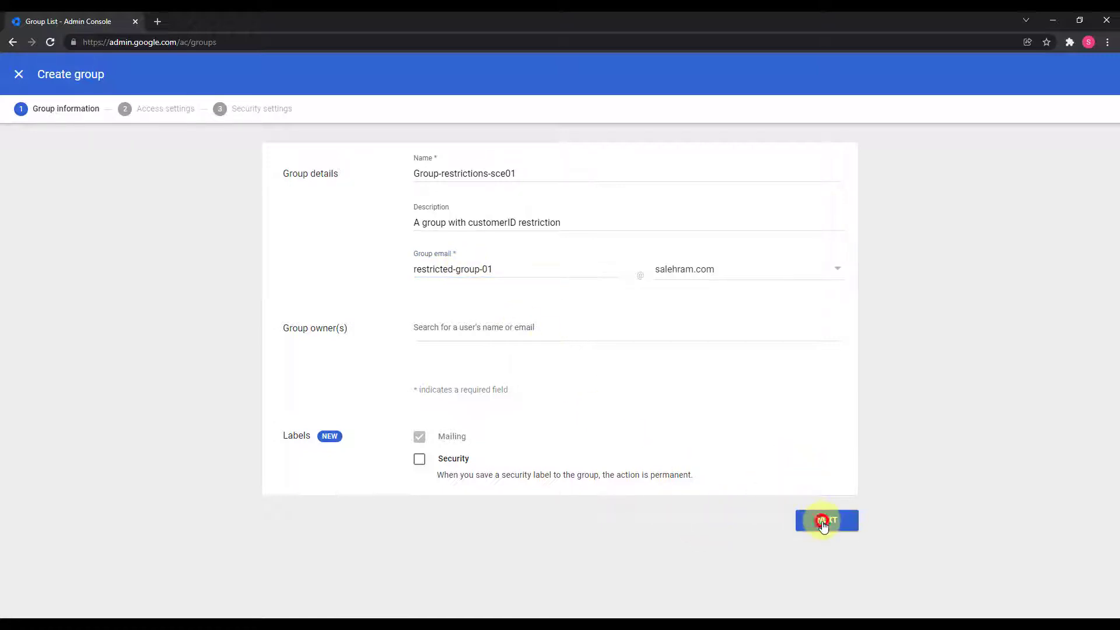
Turn on 'Allow members outside your organization' and advance to the Security settings step
click(822, 523)
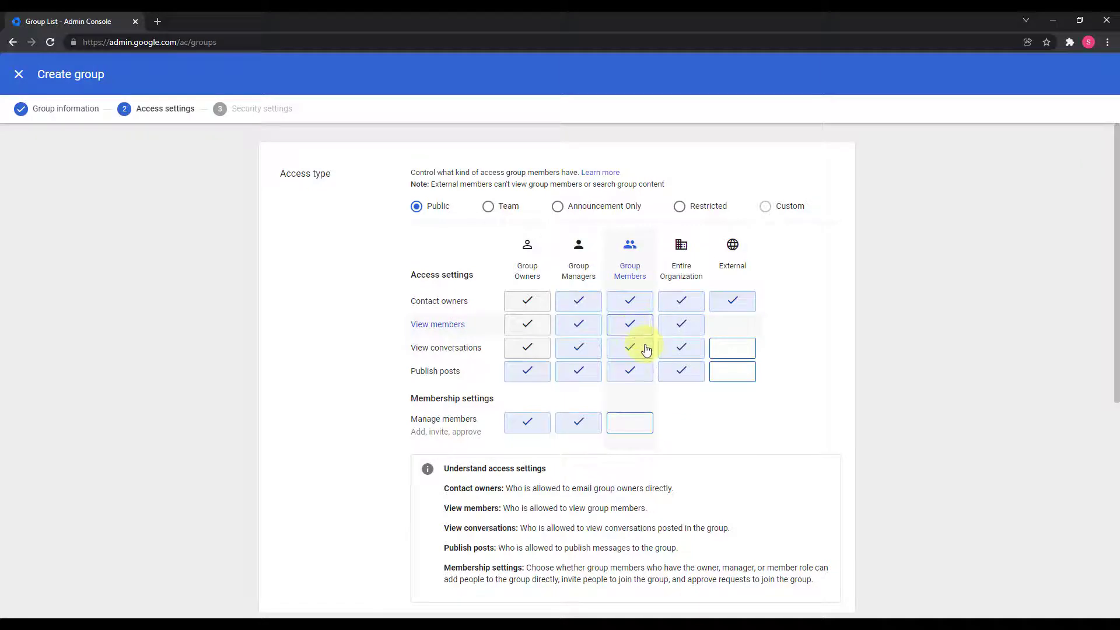
scroll(647, 349, down, 6)
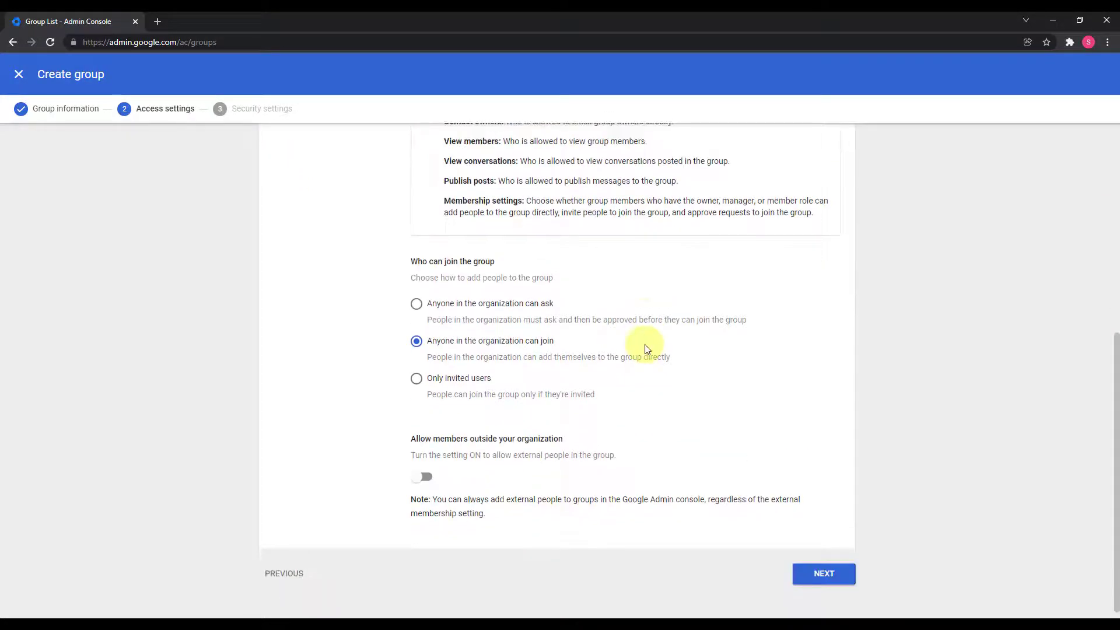
click(424, 478)
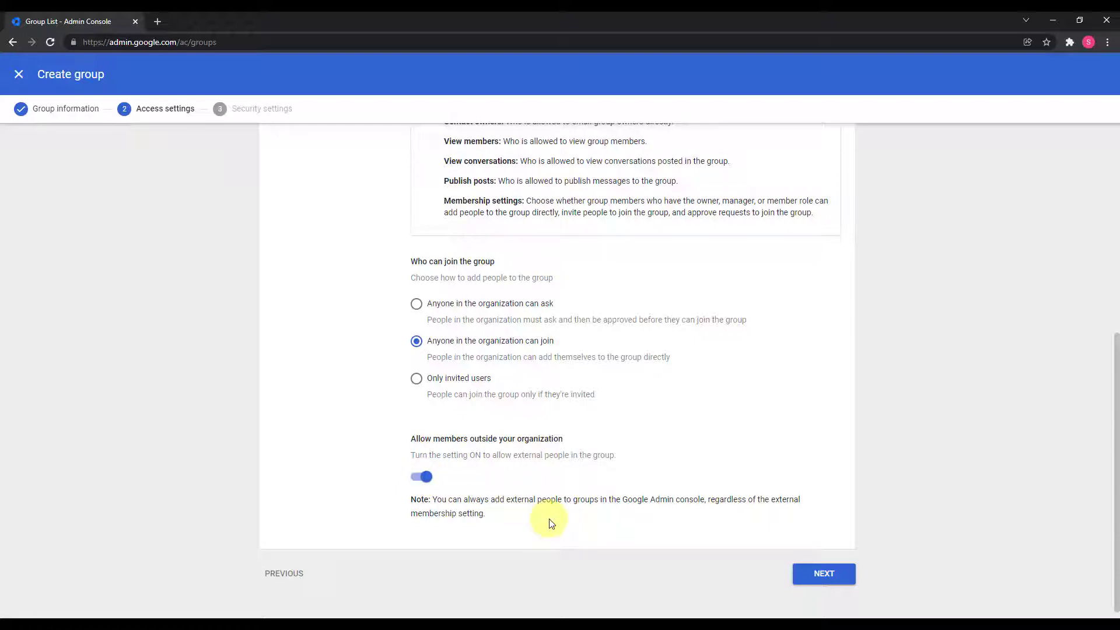
click(820, 574)
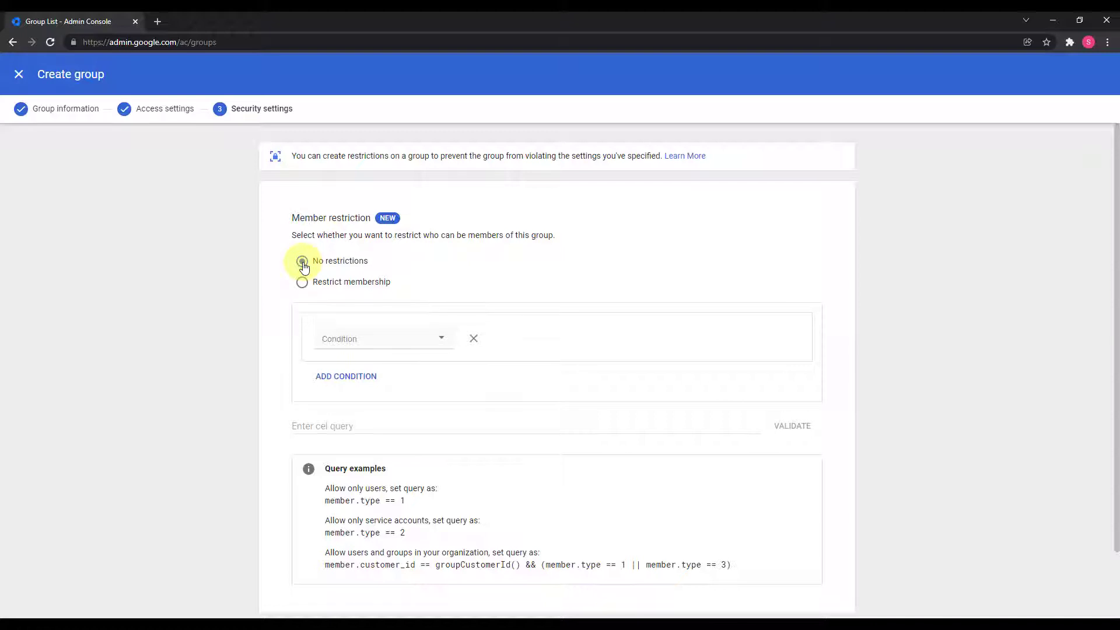
Restrict membership with the condition member.customer_id Equals CUSTOMERID
scroll(303, 266, down, 1)
click(302, 223)
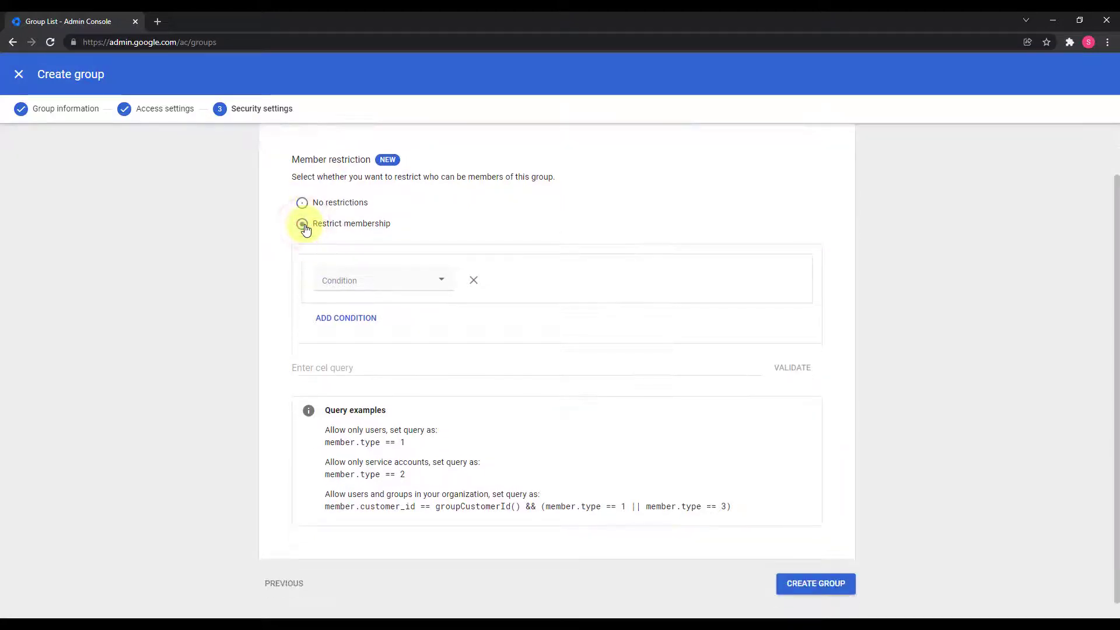
click(381, 280)
key(Down)
key(Down)
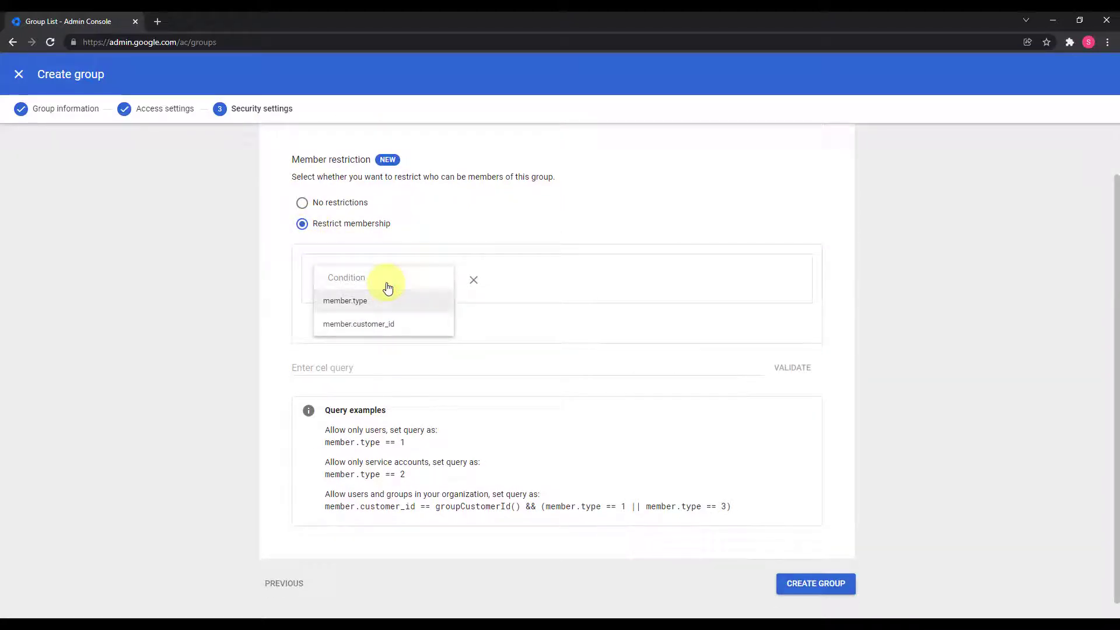
click(412, 330)
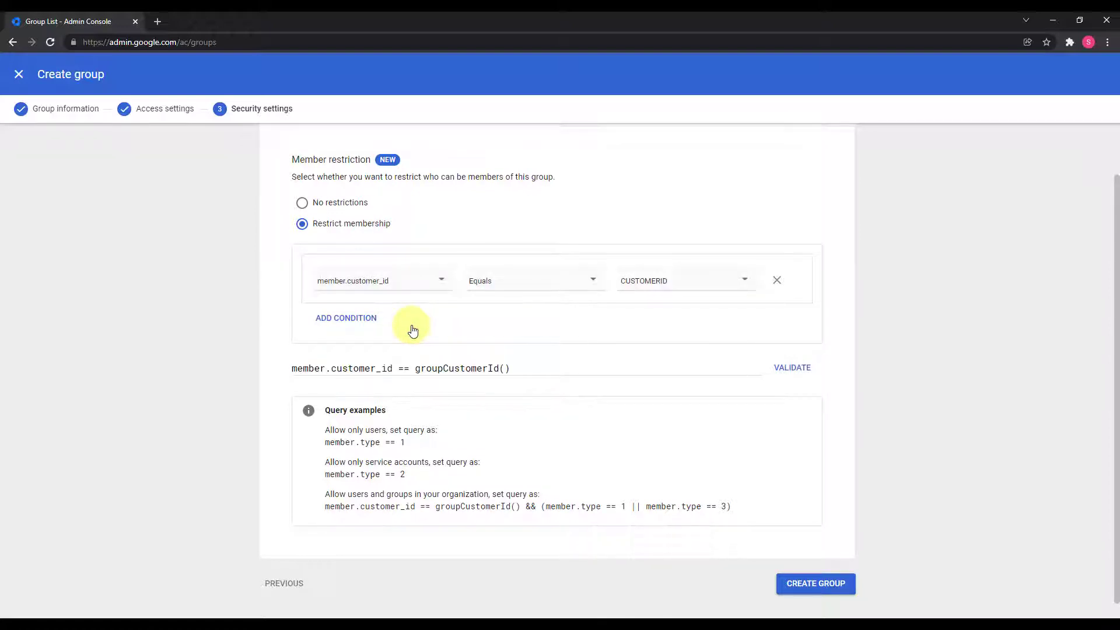
click(570, 282)
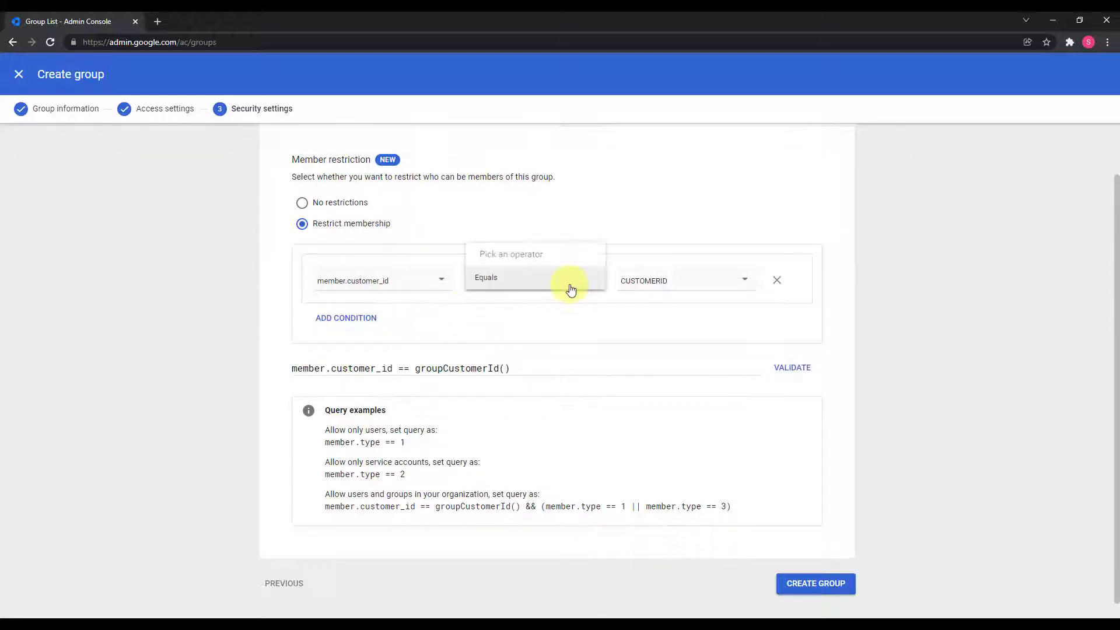
click(511, 288)
click(659, 282)
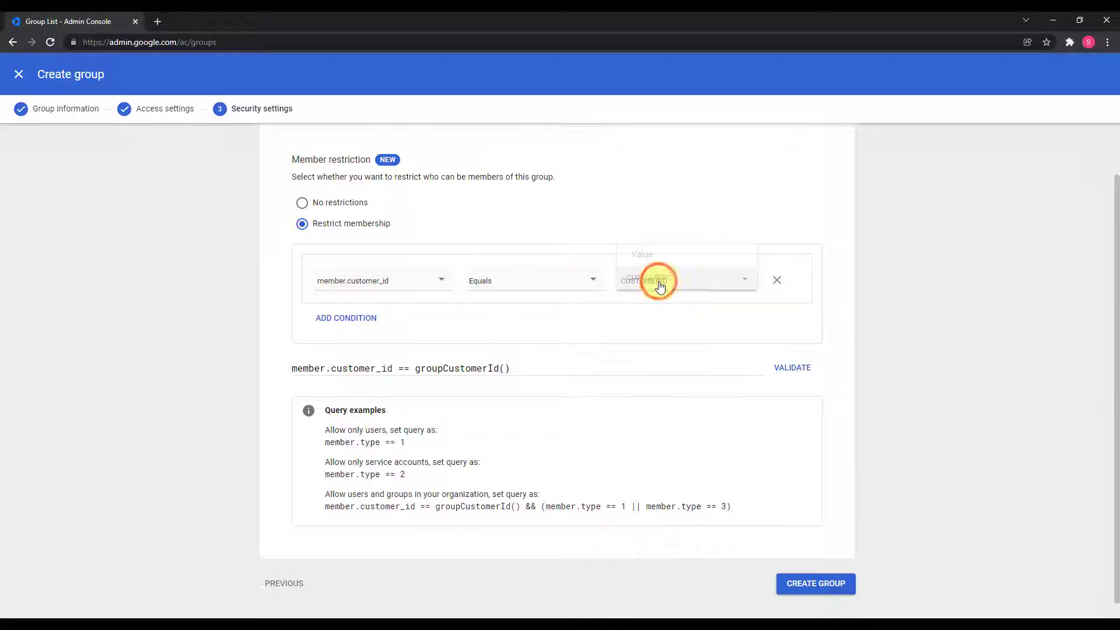
click(661, 280)
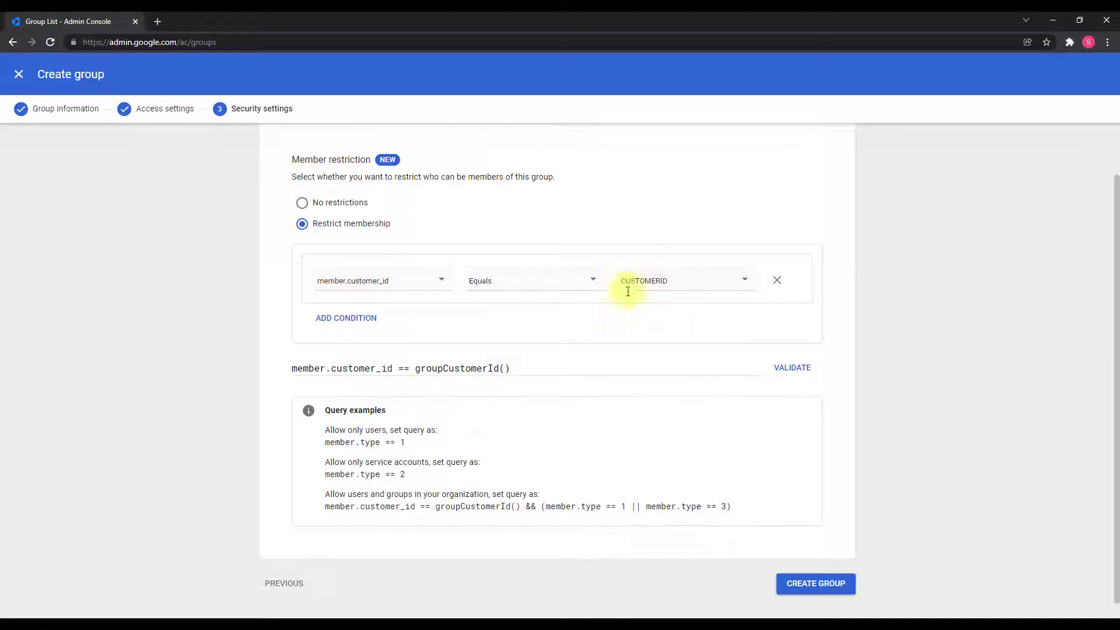
Try test edits in the query, undo them to restore groupCustomerId(), then validate it
drag(415, 368, 519, 364)
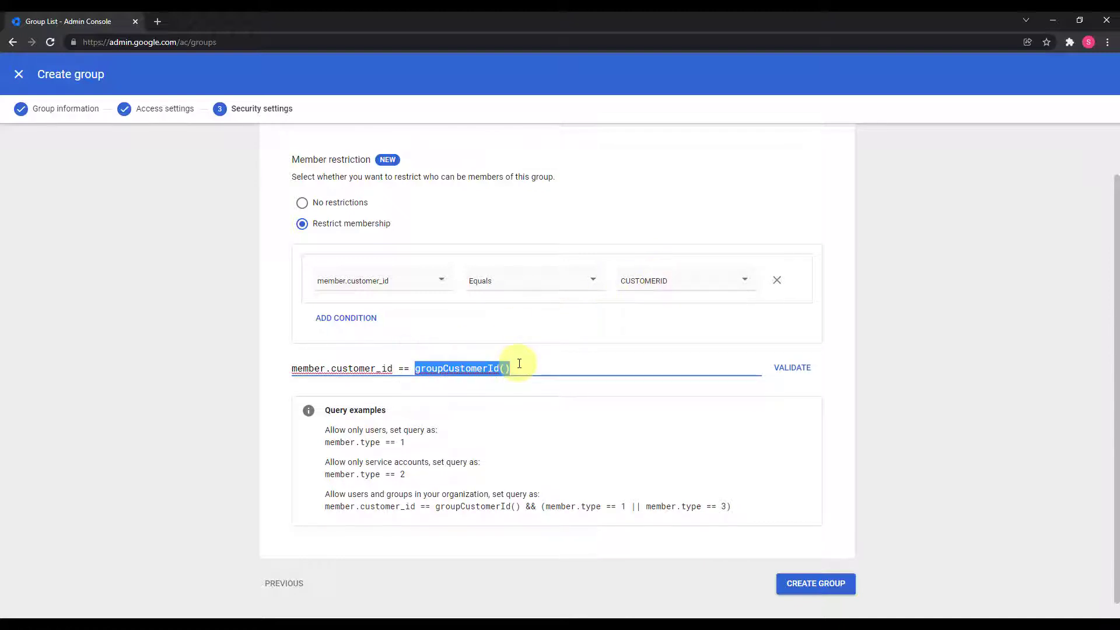
text("fdw)
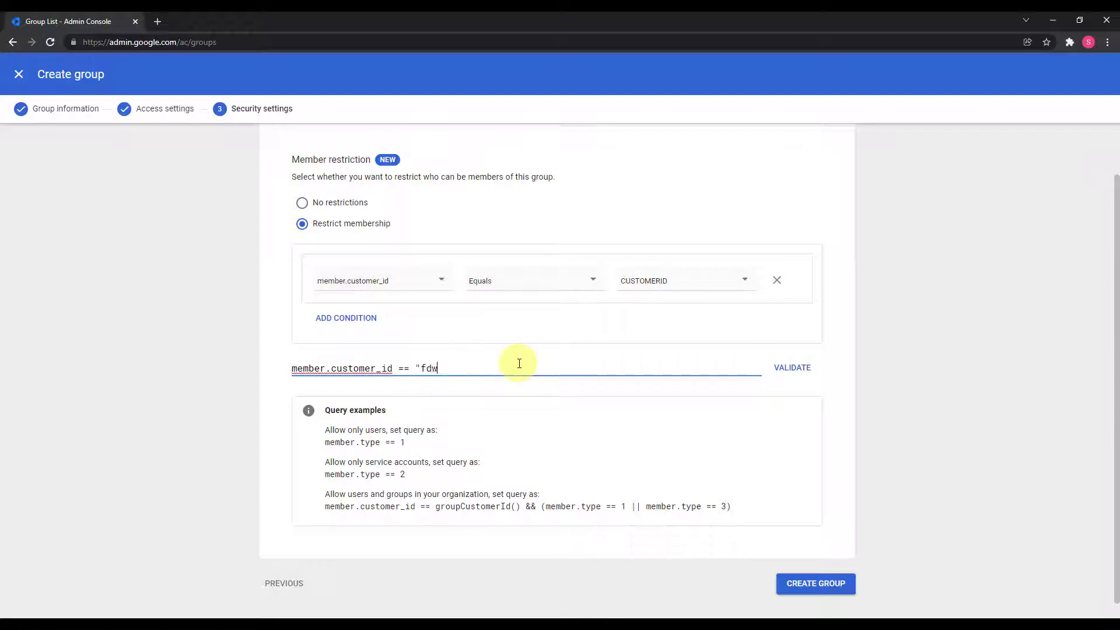
text(erwe")
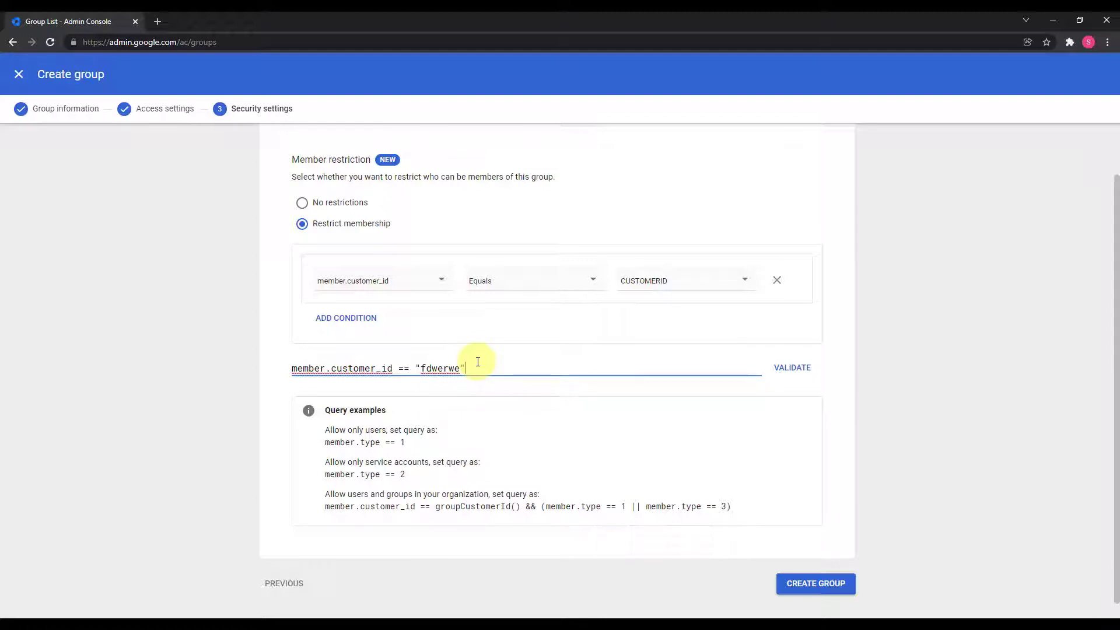
drag(420, 368, 469, 371)
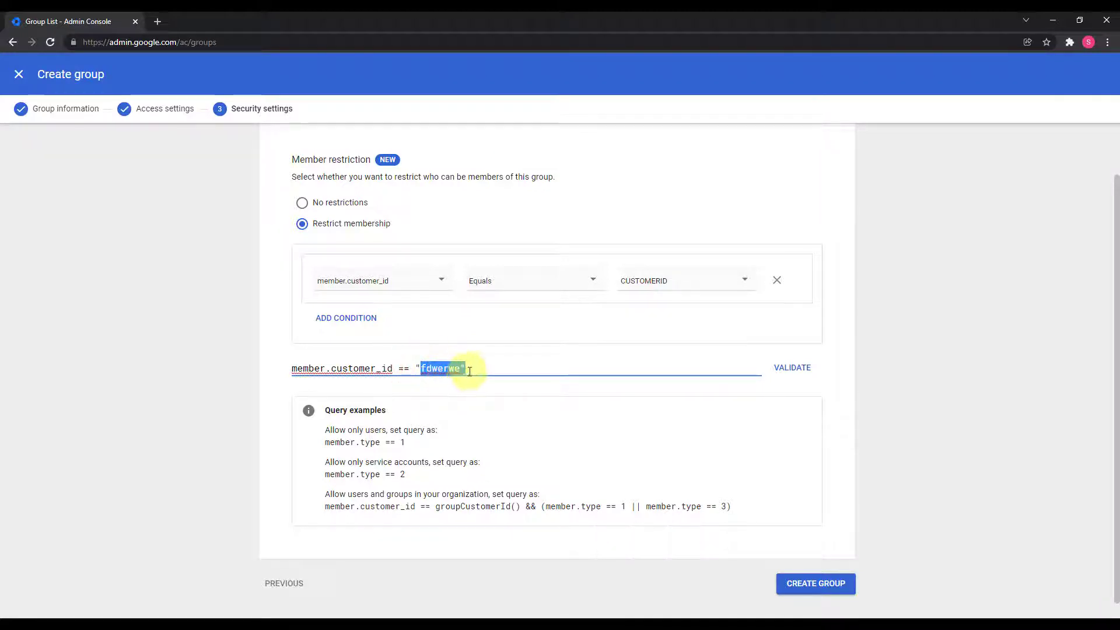
click(469, 370)
key(ctrl+z)
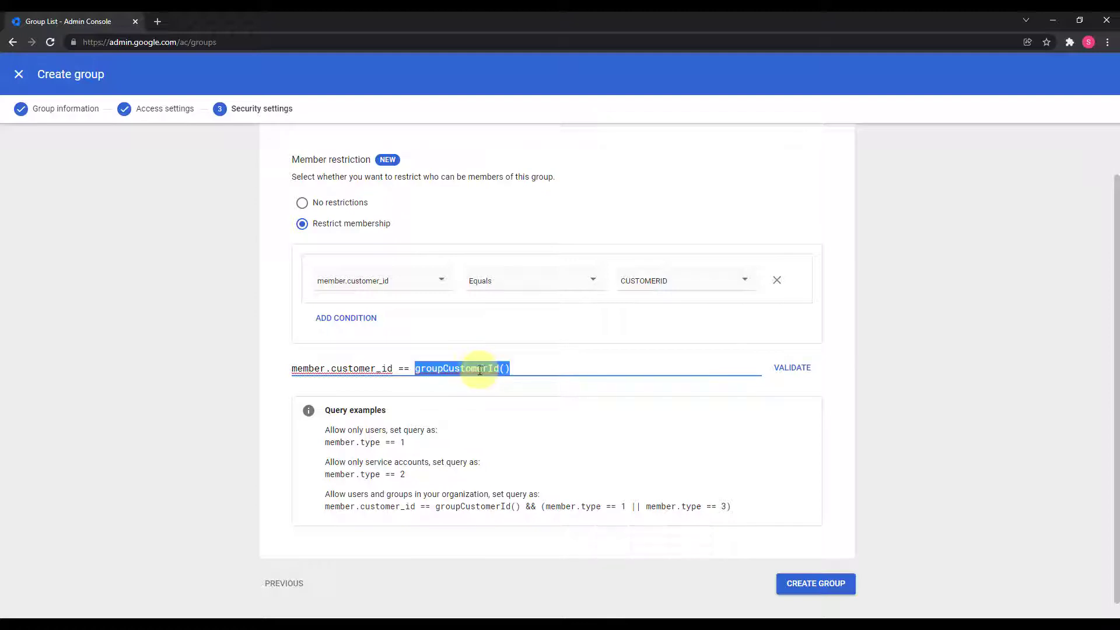
click(481, 369)
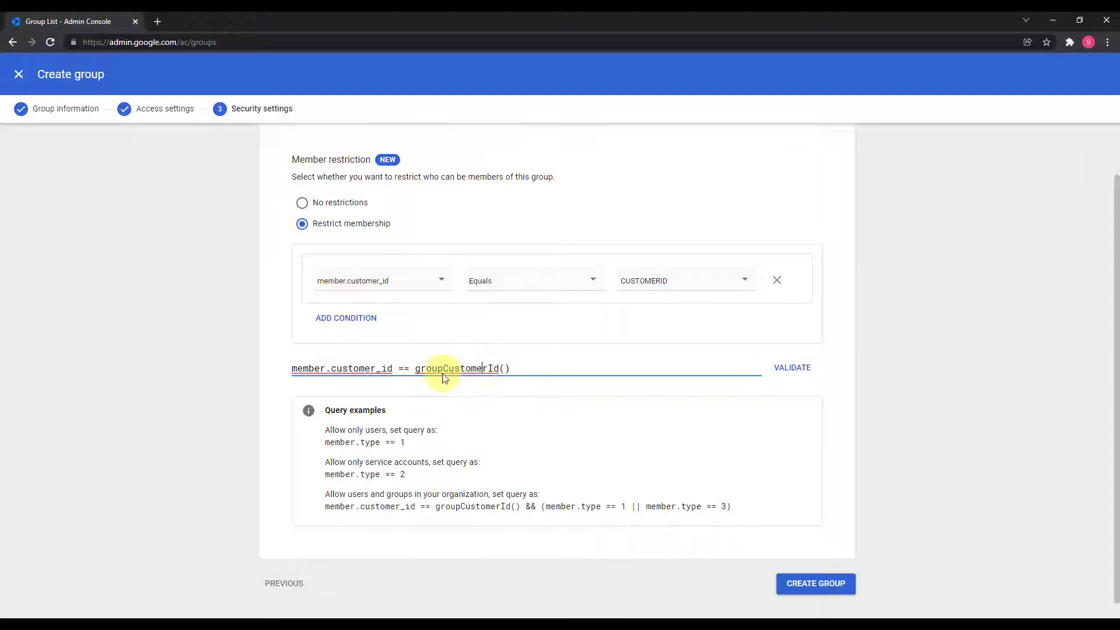
click(415, 368)
text(dfsfds)
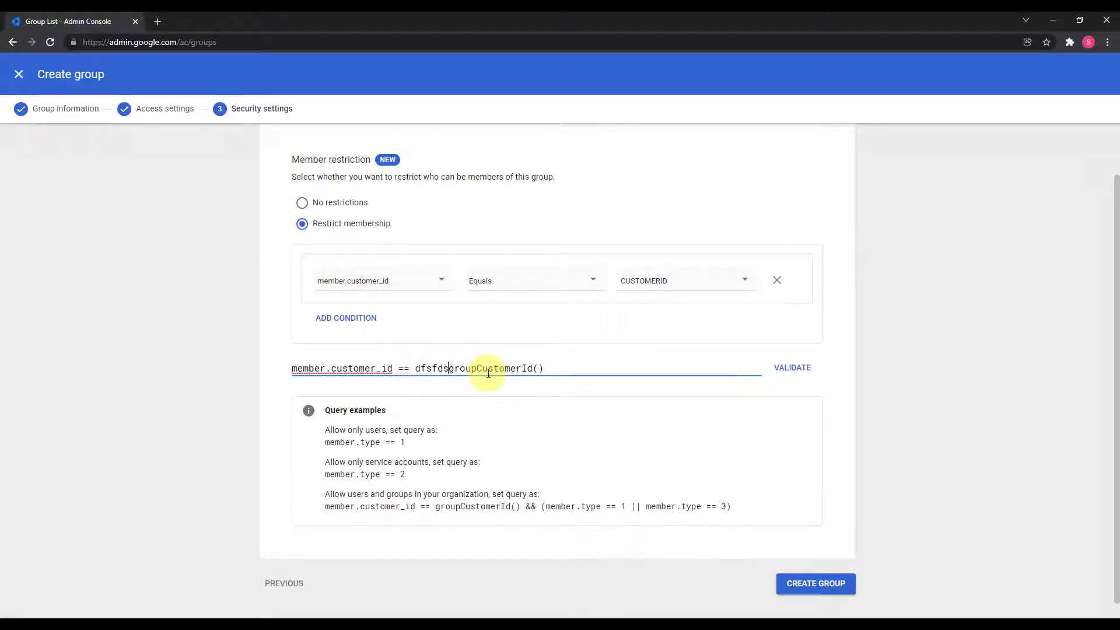
key(ctrl+z)
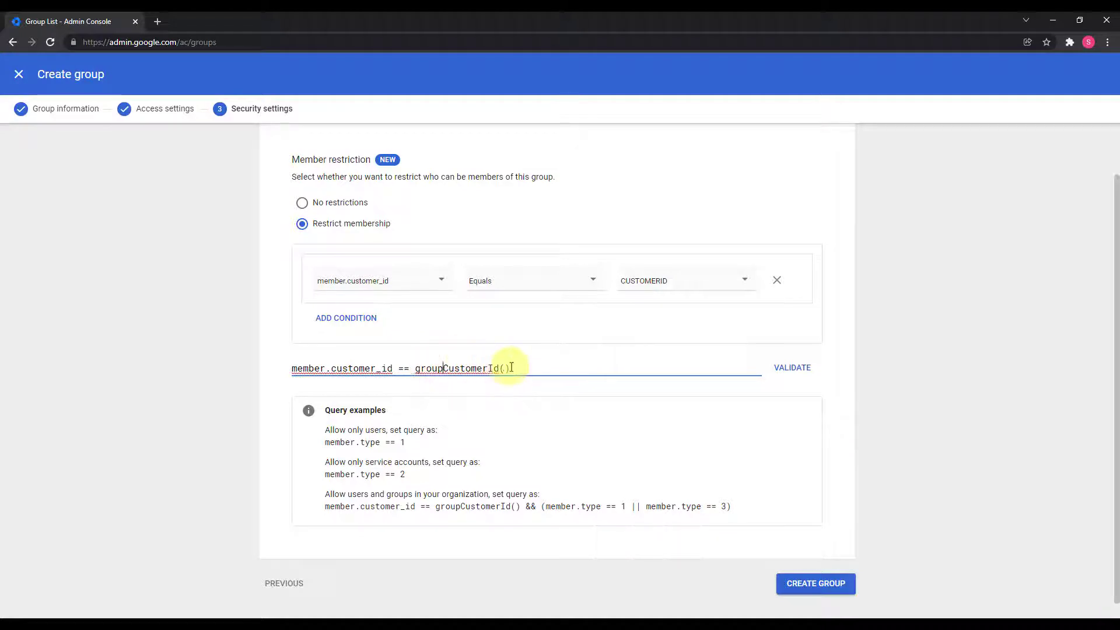
click(522, 367)
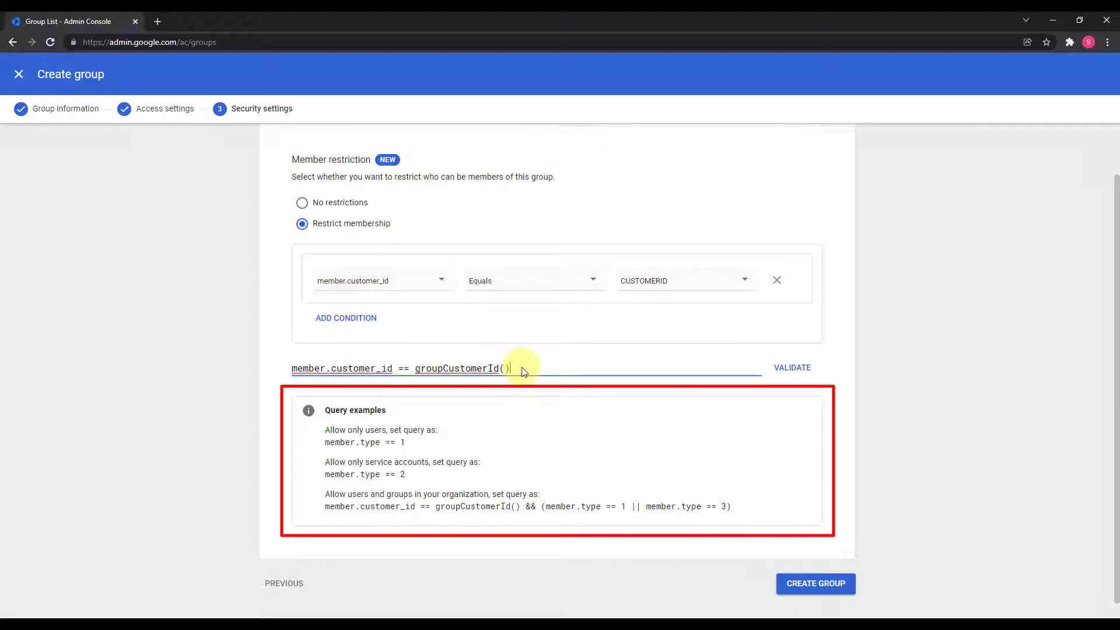
click(791, 367)
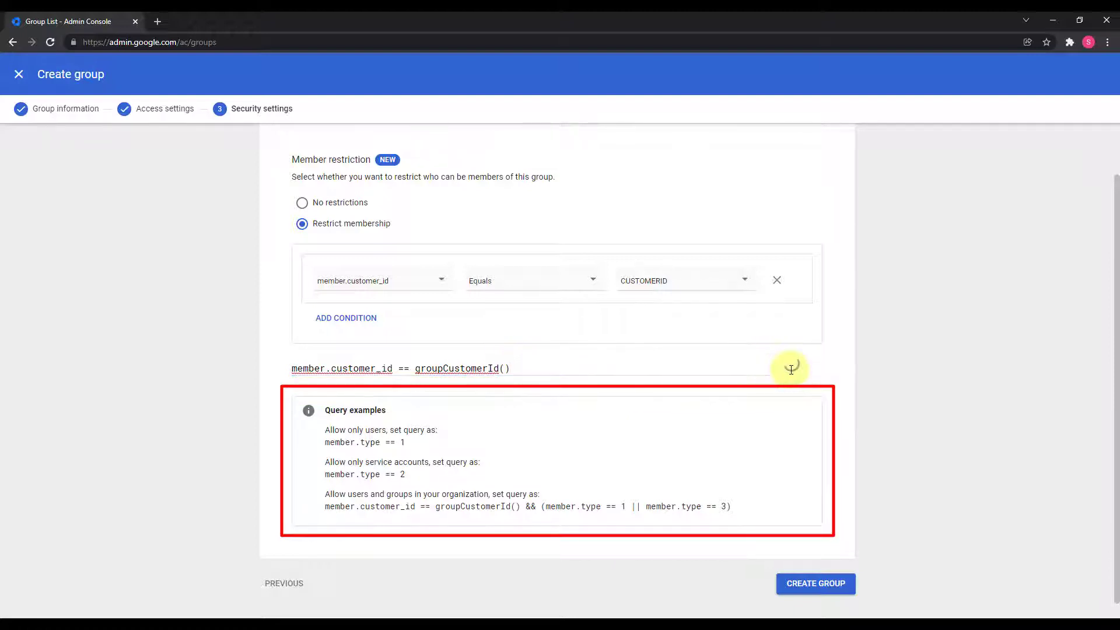
Create the group and try adding an outside Gmail account as a member
click(824, 586)
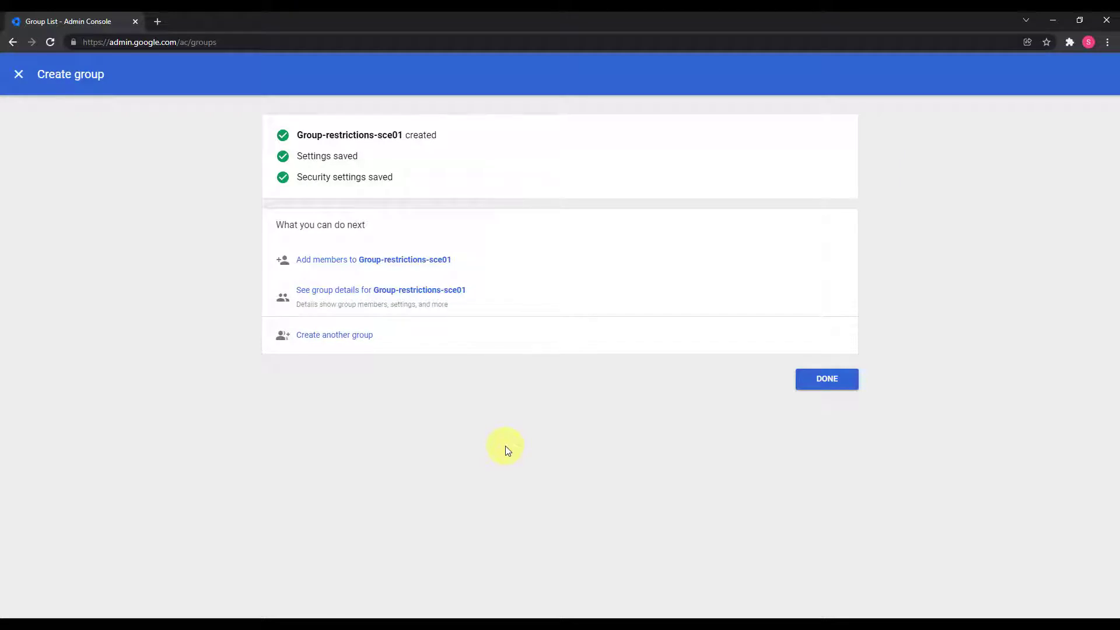
click(396, 261)
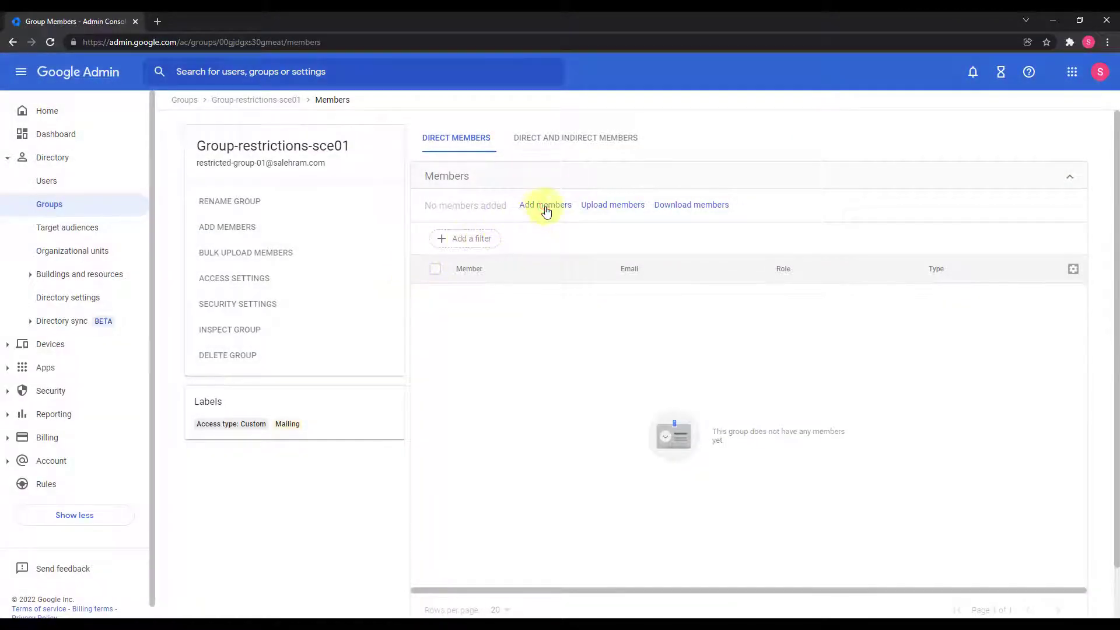
click(545, 207)
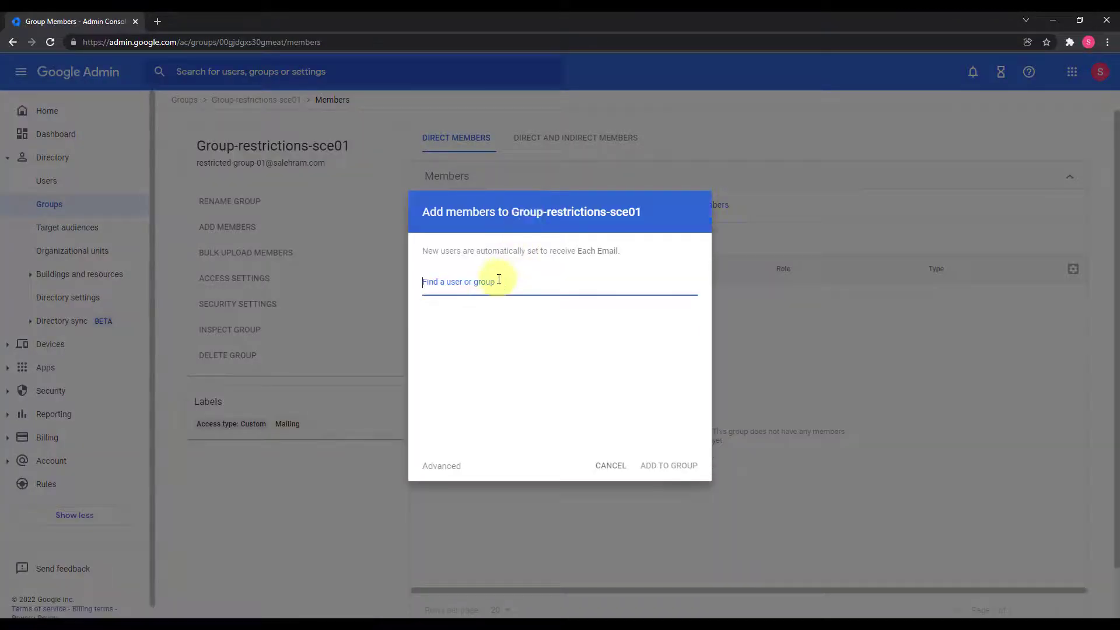
key(ctrl+v)
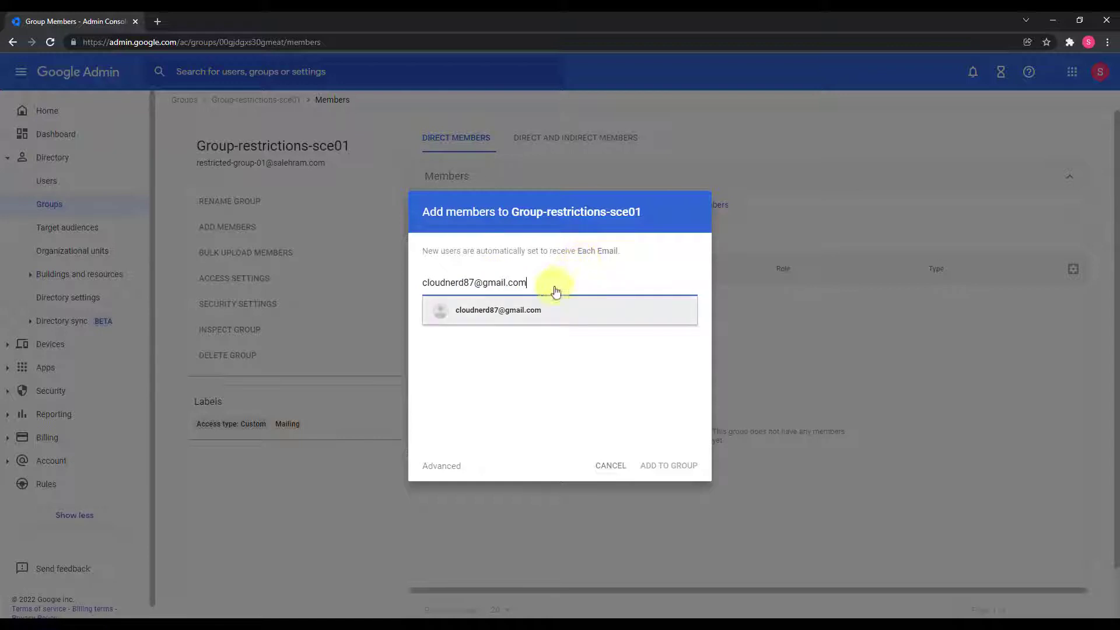
click(523, 310)
click(675, 467)
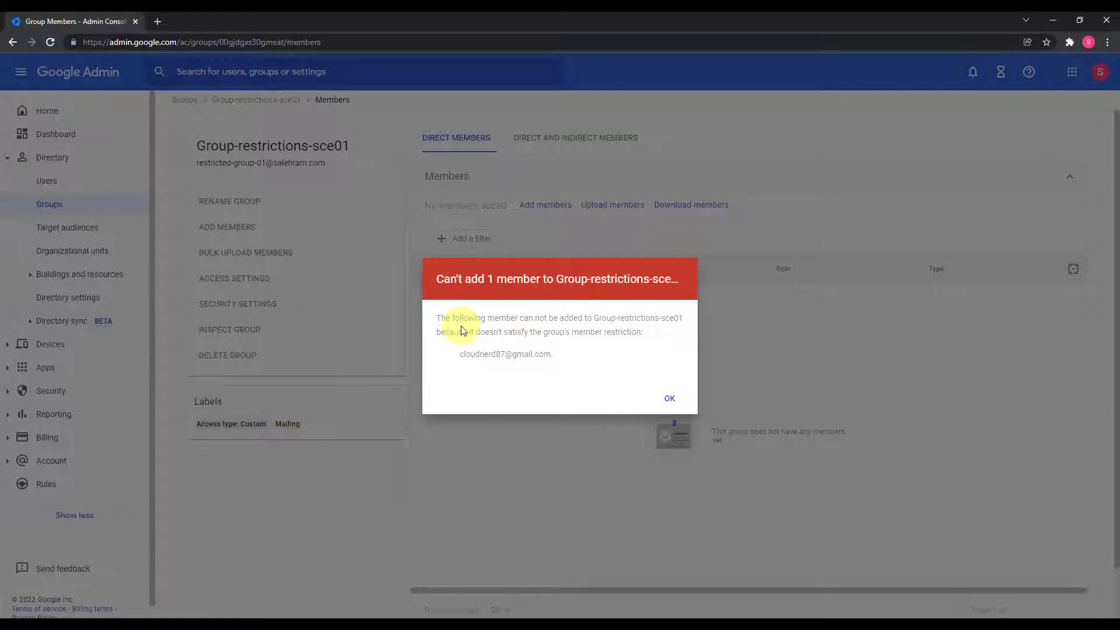
Read the 'Can't add 1 member' restriction error and dismiss it
drag(439, 334, 651, 338)
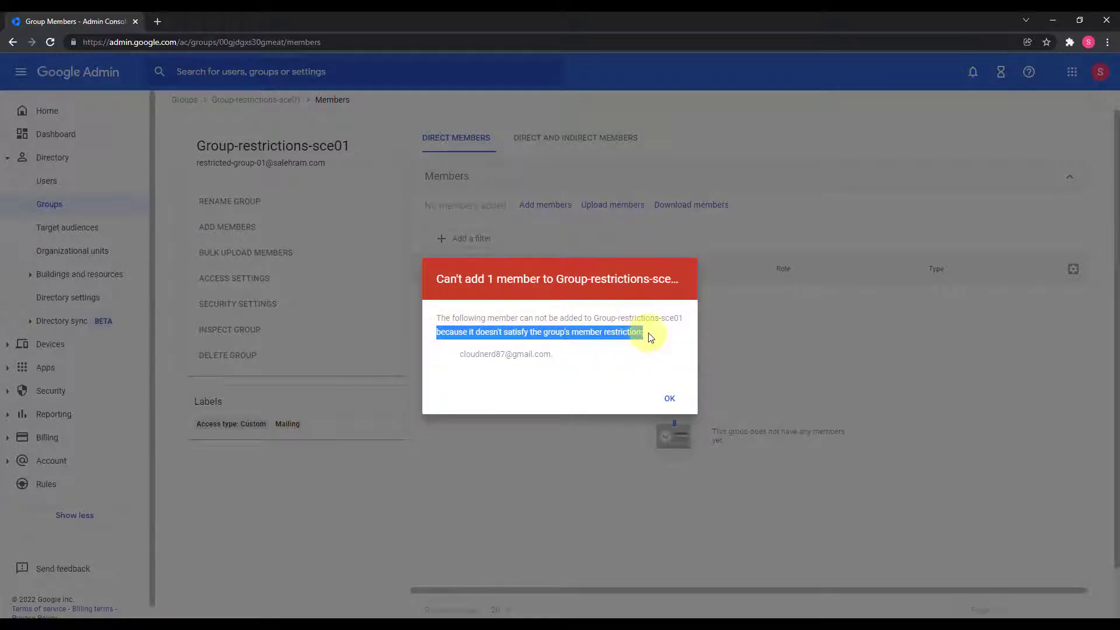
click(490, 332)
drag(479, 332, 508, 333)
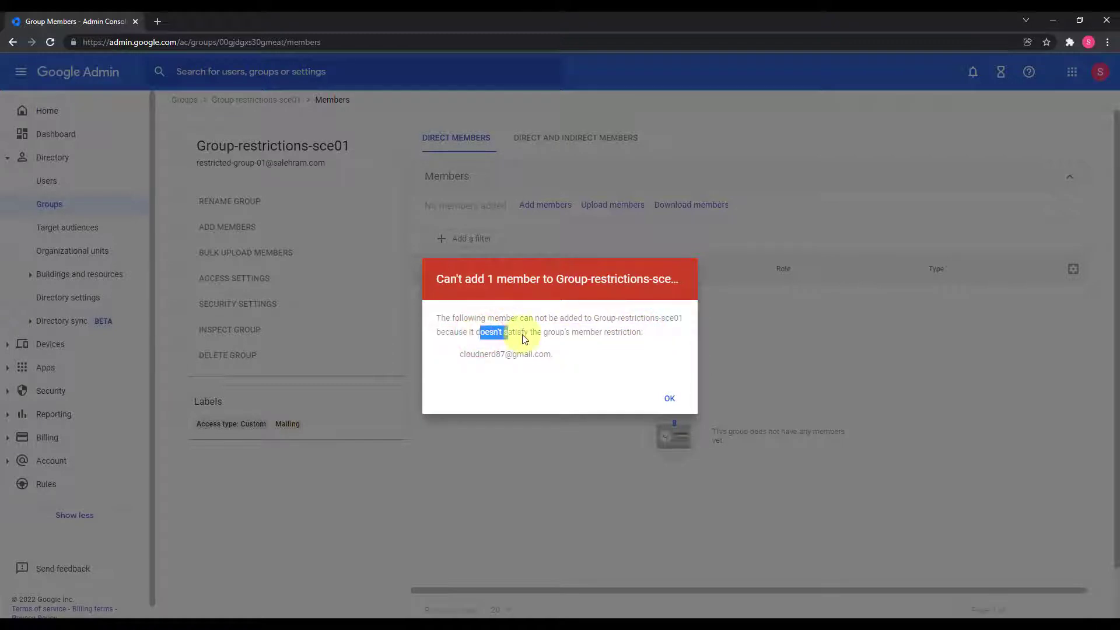
click(579, 376)
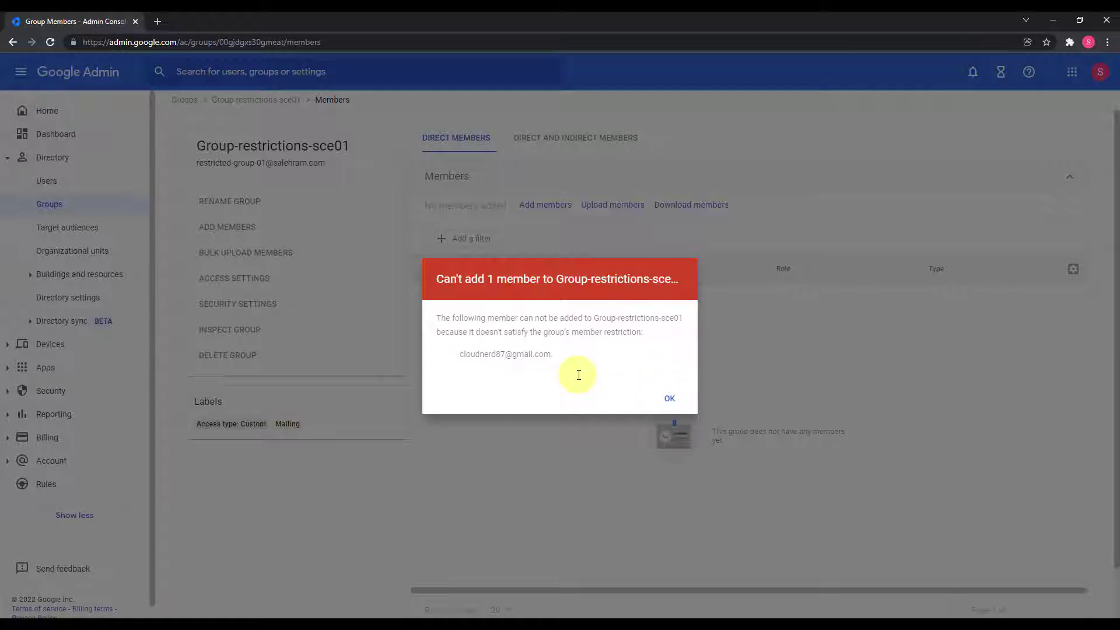
click(668, 396)
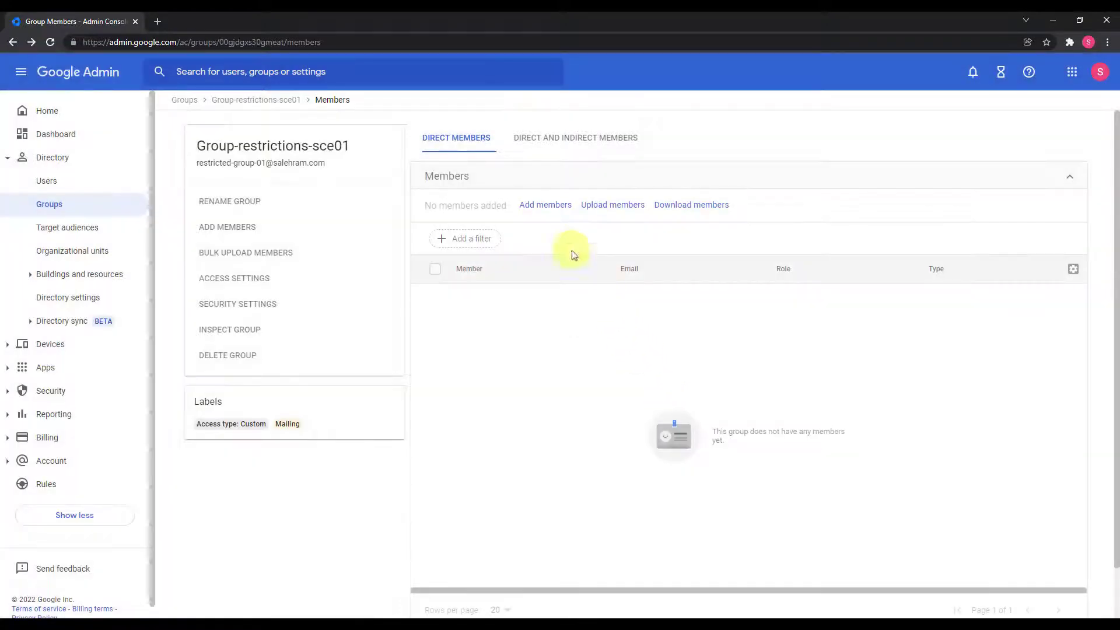
Search 'admin' and stage the domain's admin user as a group member
click(543, 205)
click(480, 285)
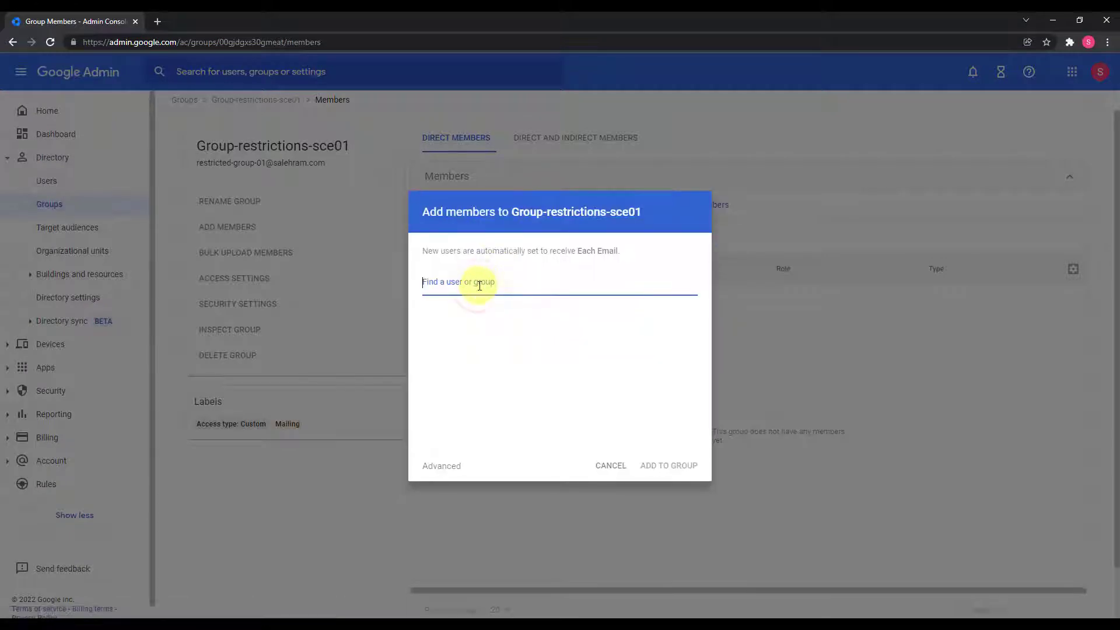
text(admin)
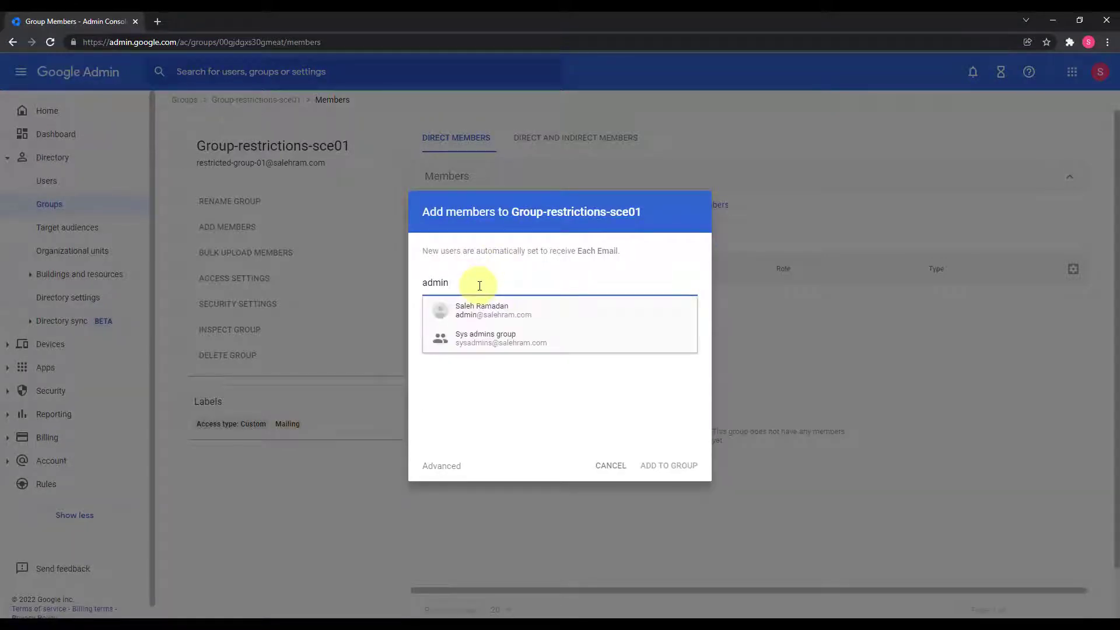
click(476, 310)
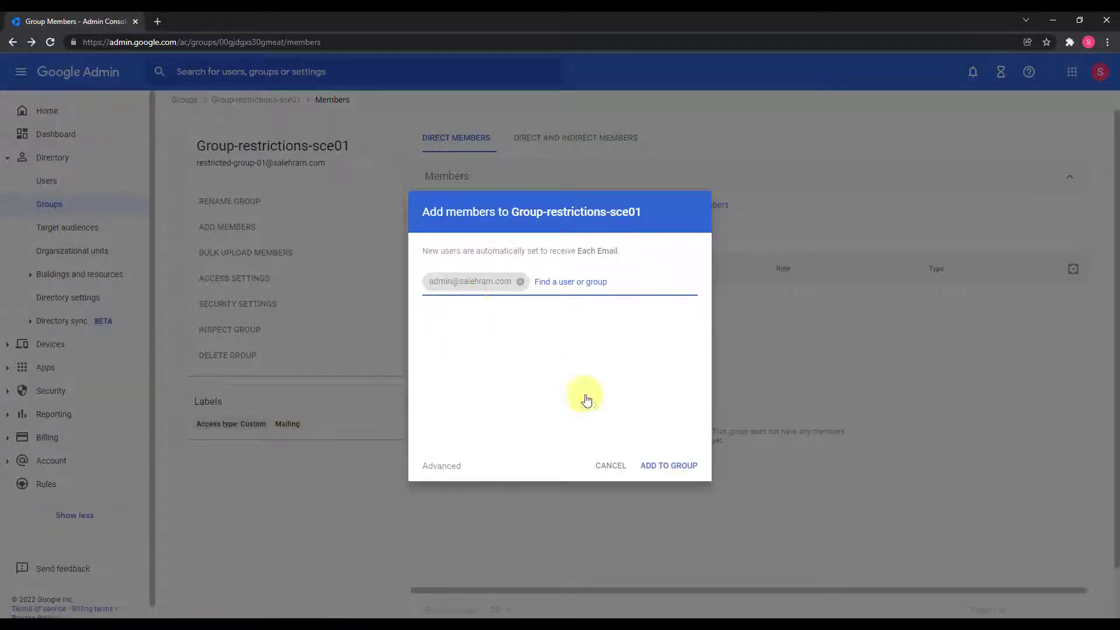
click(673, 465)
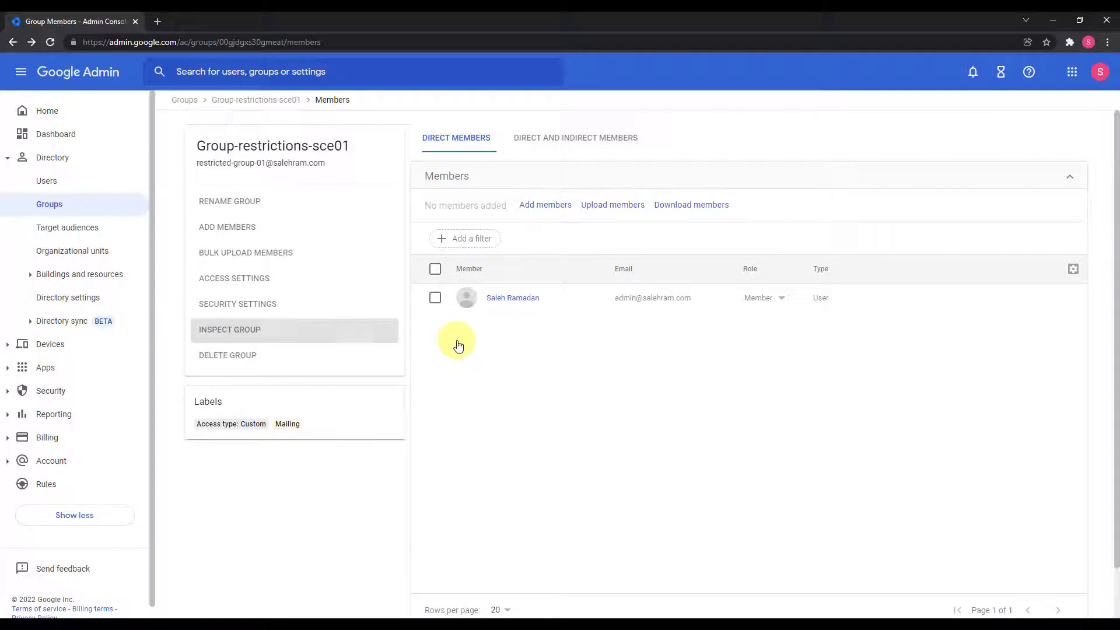
In Security settings, add a member.type Equals 1 - User condition
click(280, 307)
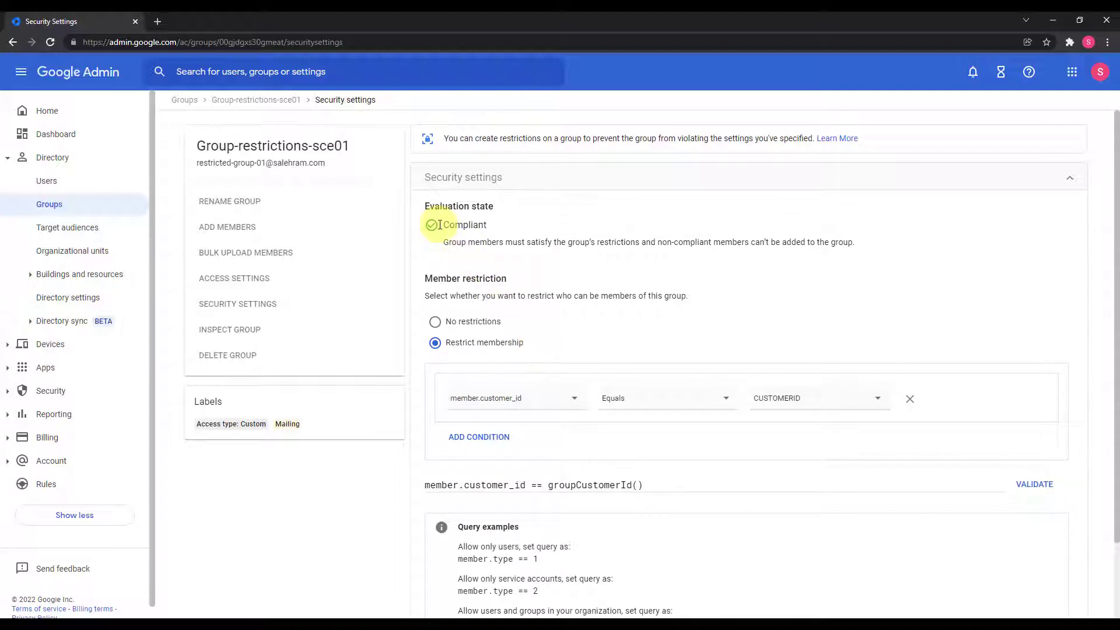
scroll(439, 225, down, 2)
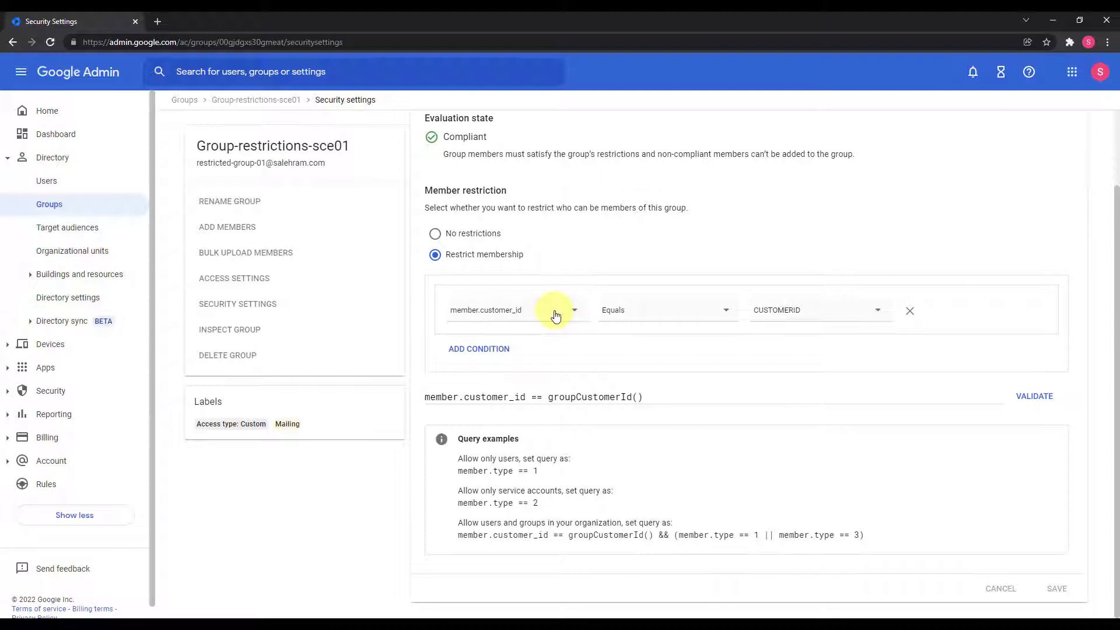
click(489, 348)
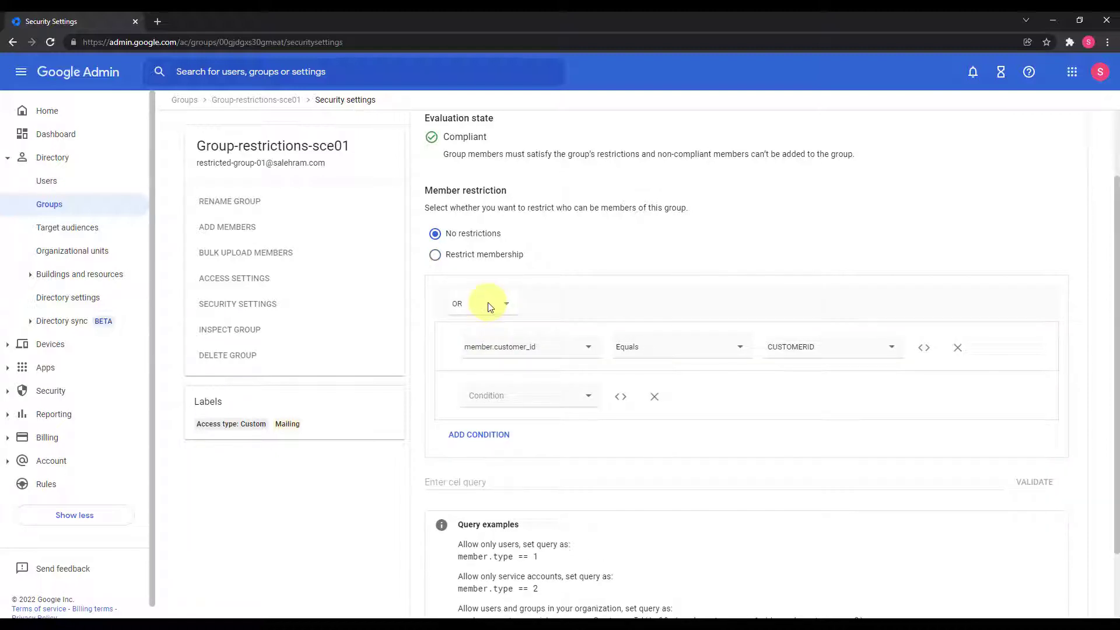
click(527, 396)
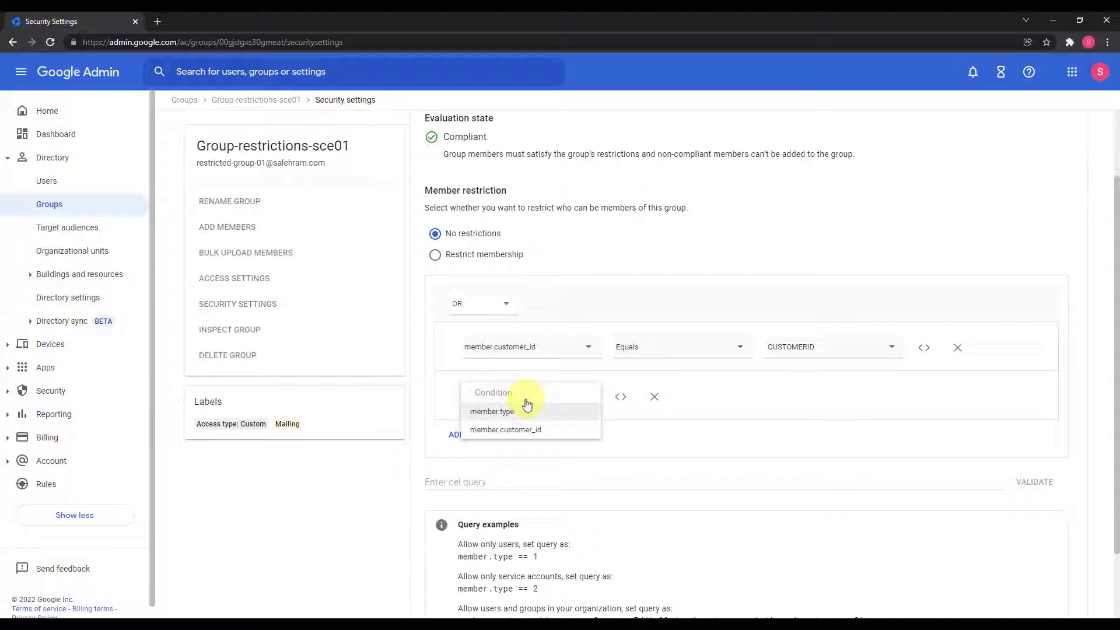
click(512, 410)
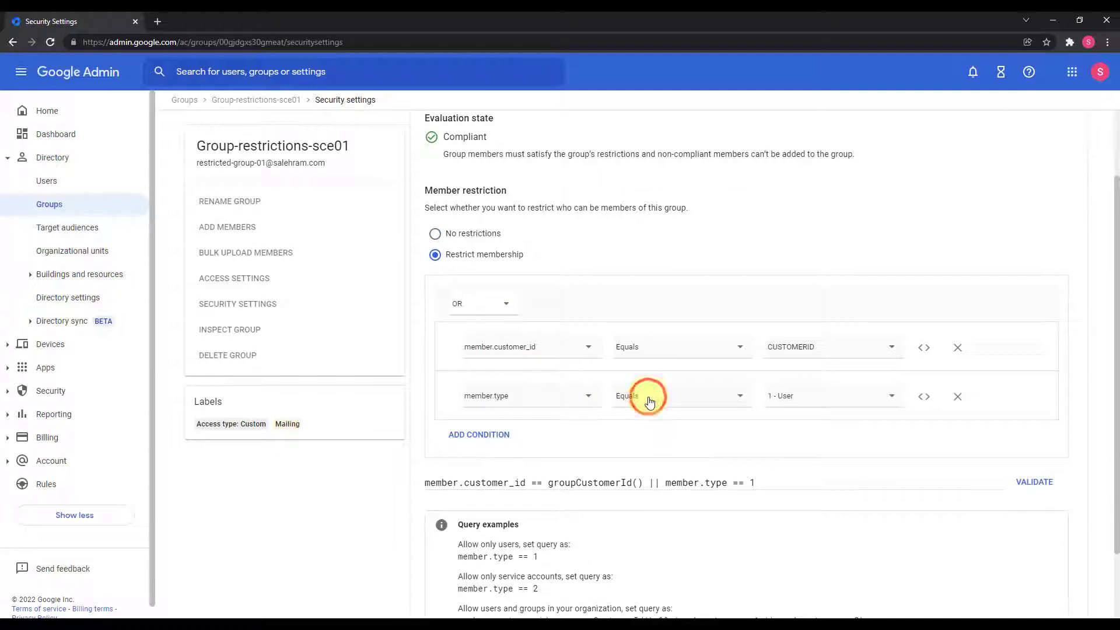
click(649, 402)
click(649, 402)
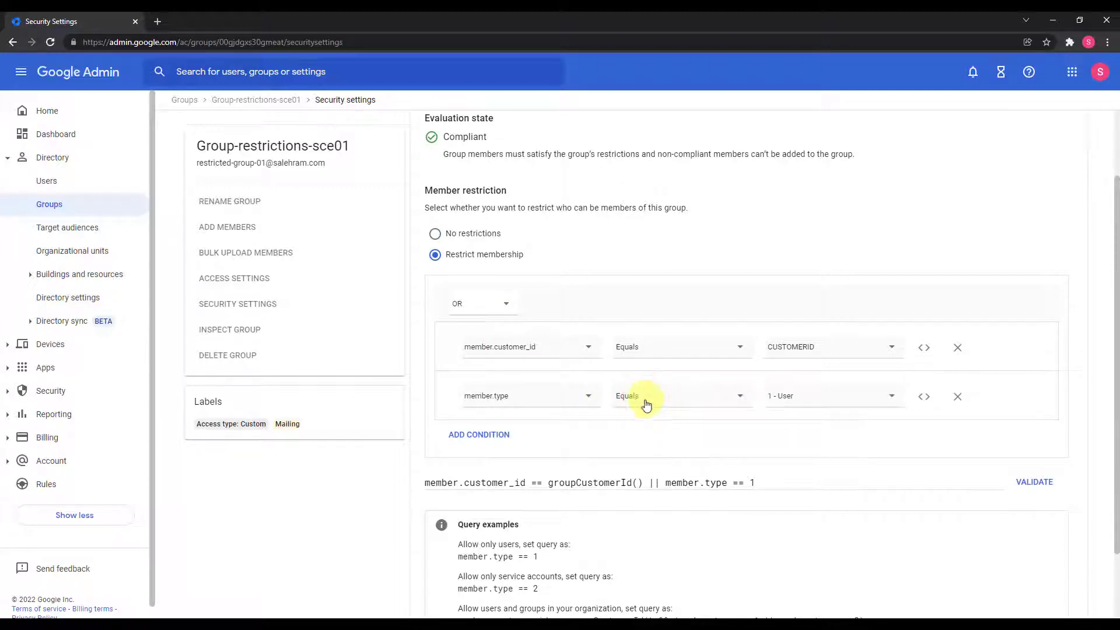
Nest the member type condition in its own group and combine top-level conditions with AND
click(926, 400)
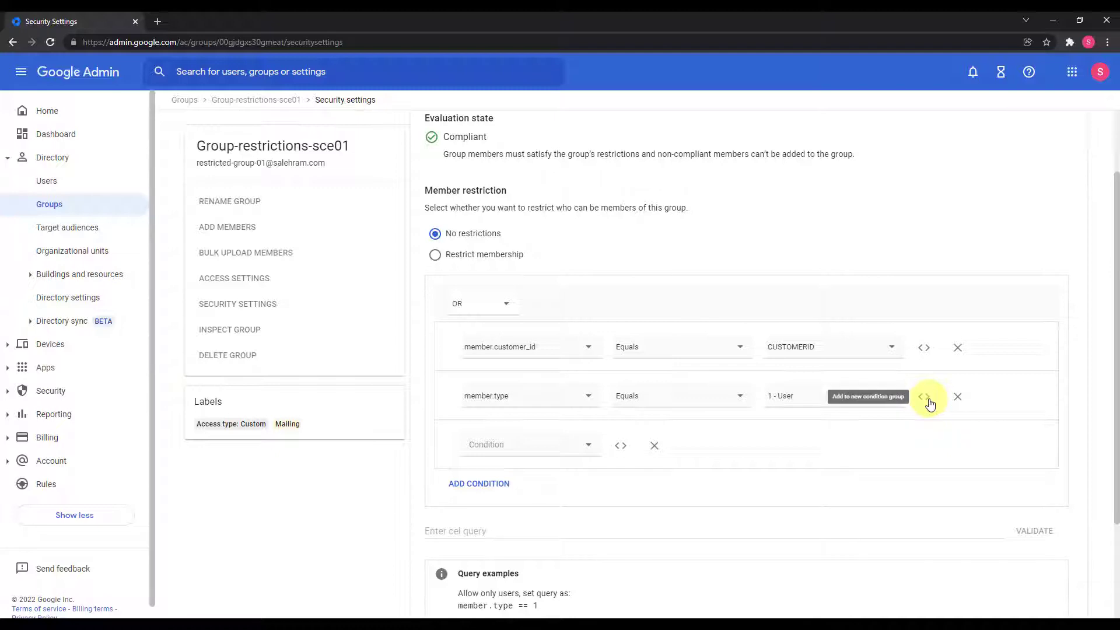
click(925, 398)
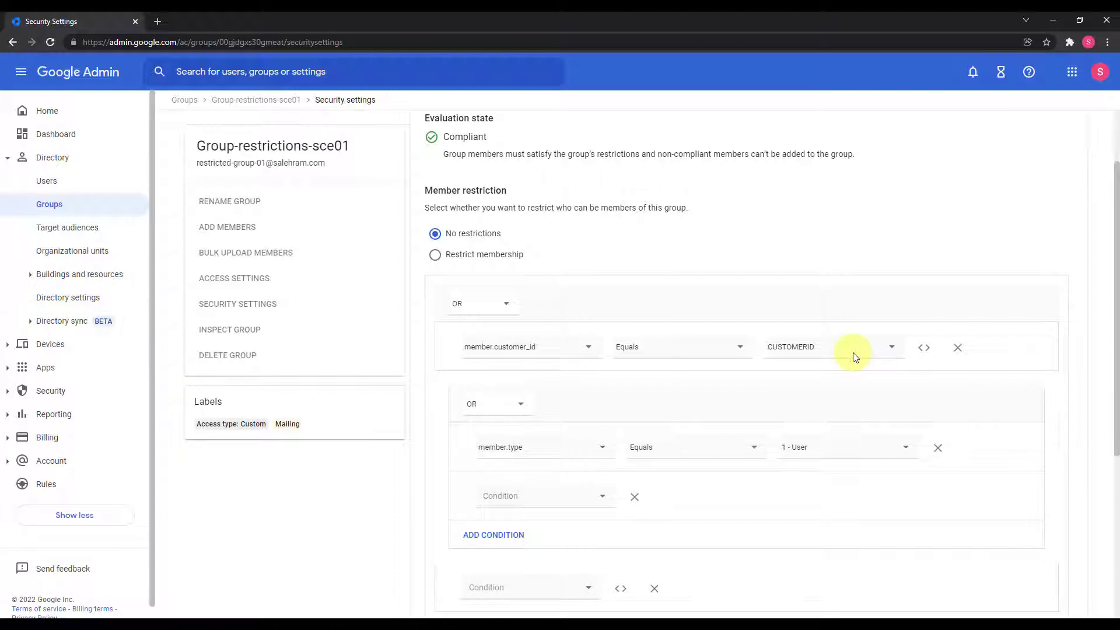
click(493, 312)
click(471, 287)
Remove the empty row and add member.type Equals 3 - Group to the nested OR group
scroll(796, 527, down, 1)
click(654, 530)
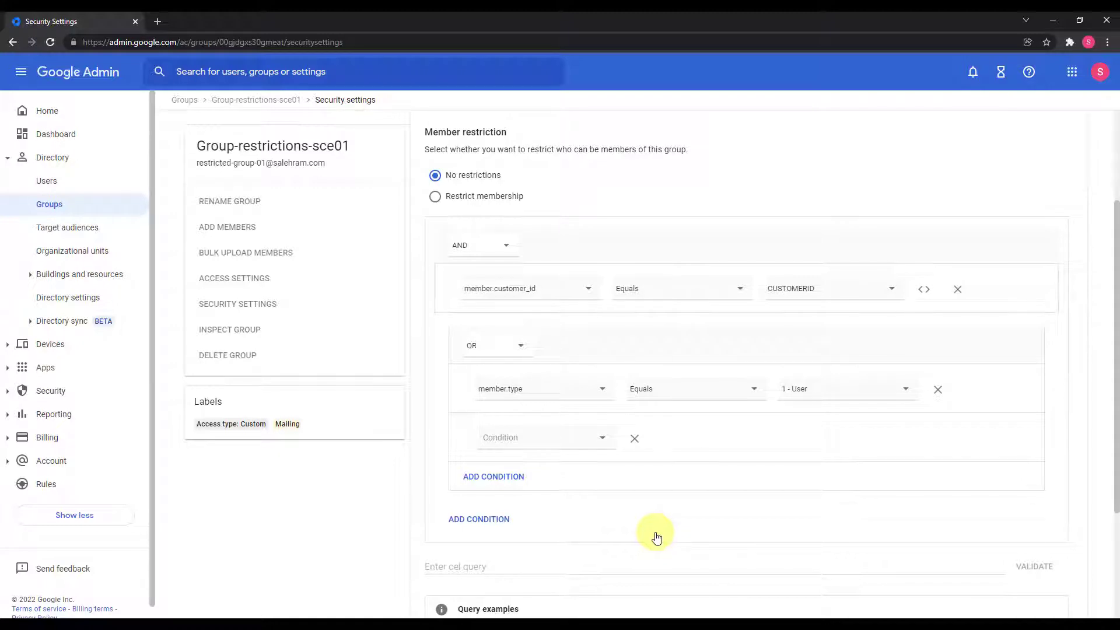
click(529, 441)
click(542, 454)
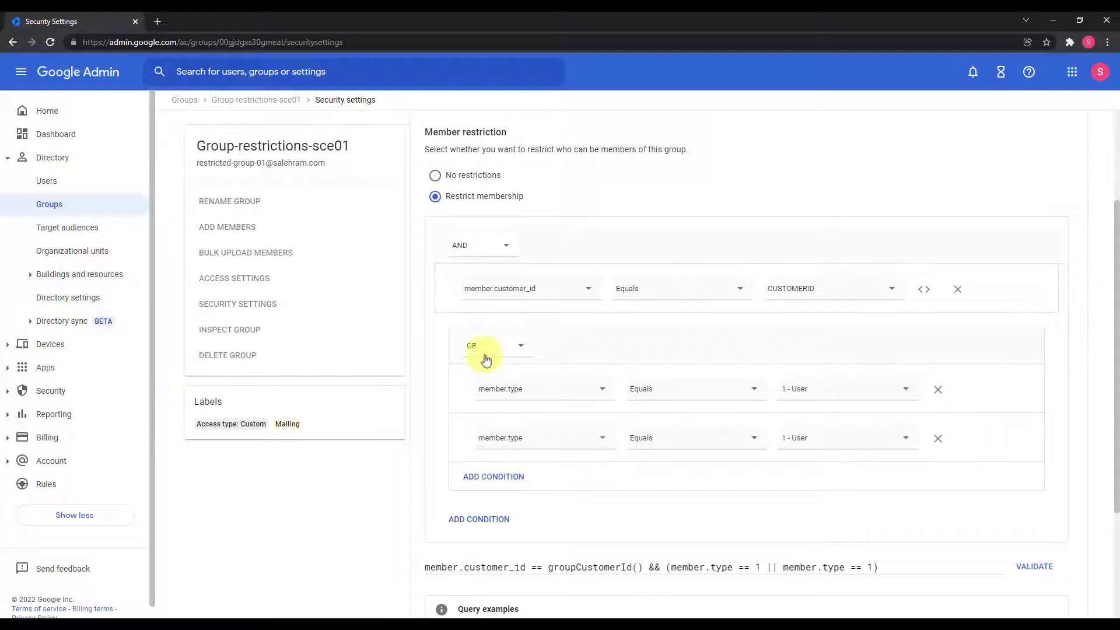
click(802, 438)
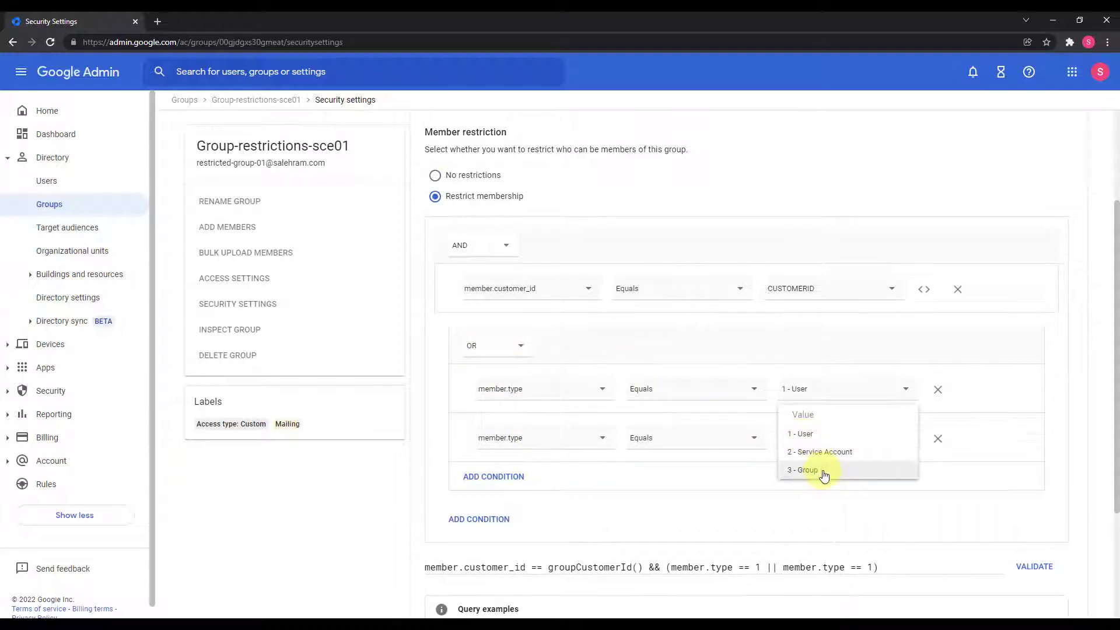
click(805, 469)
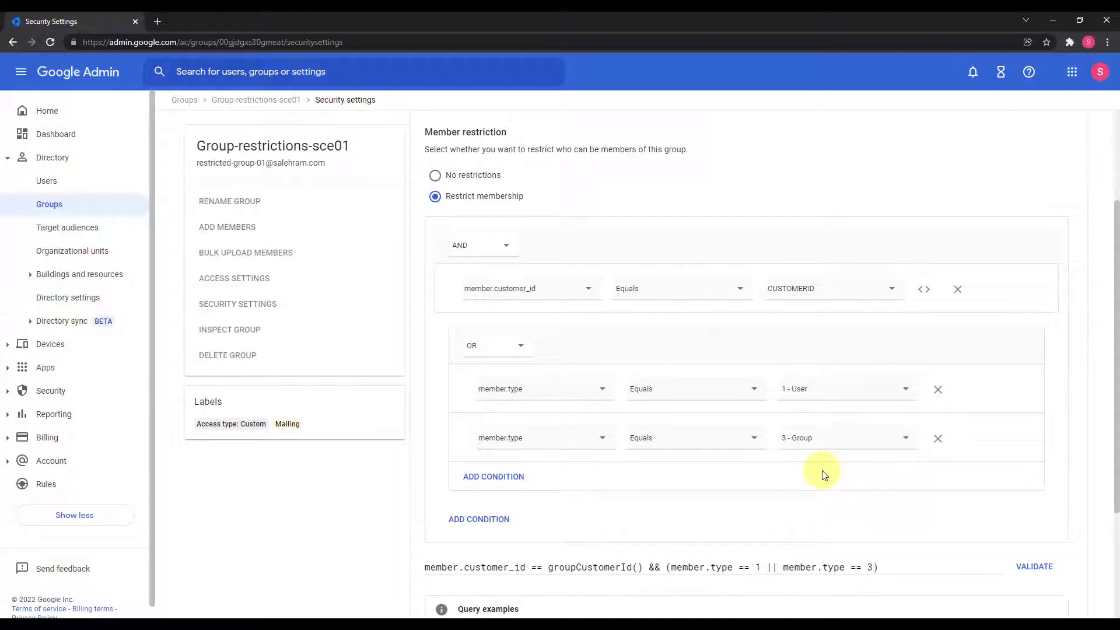
Review the resulting CEL query expression for the member restriction
scroll(823, 472, down, 2)
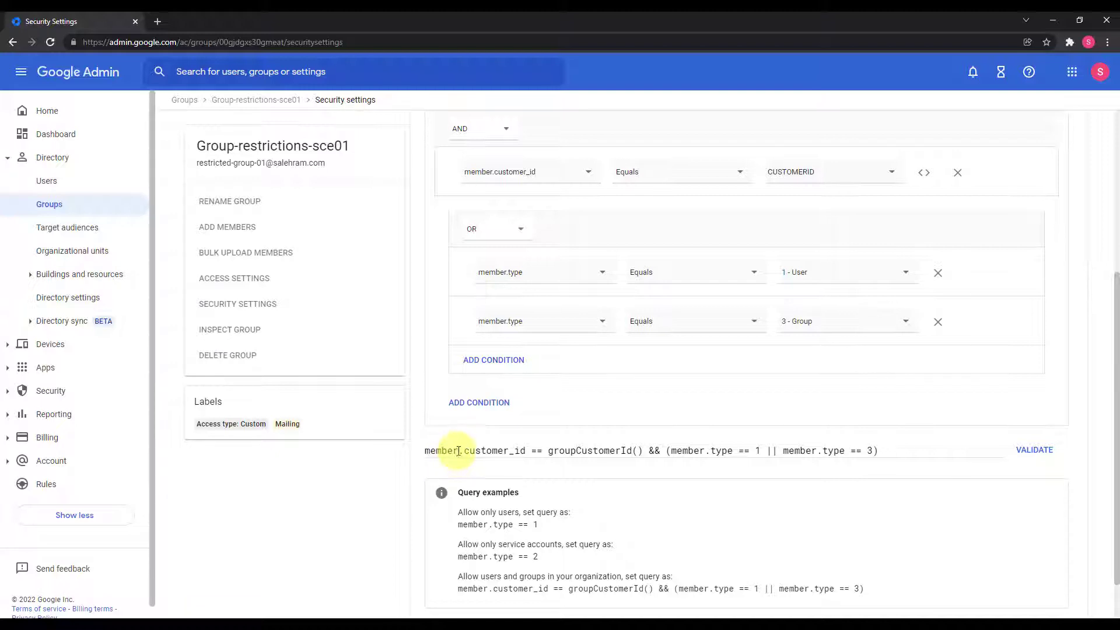
double_click(448, 451)
click(674, 451)
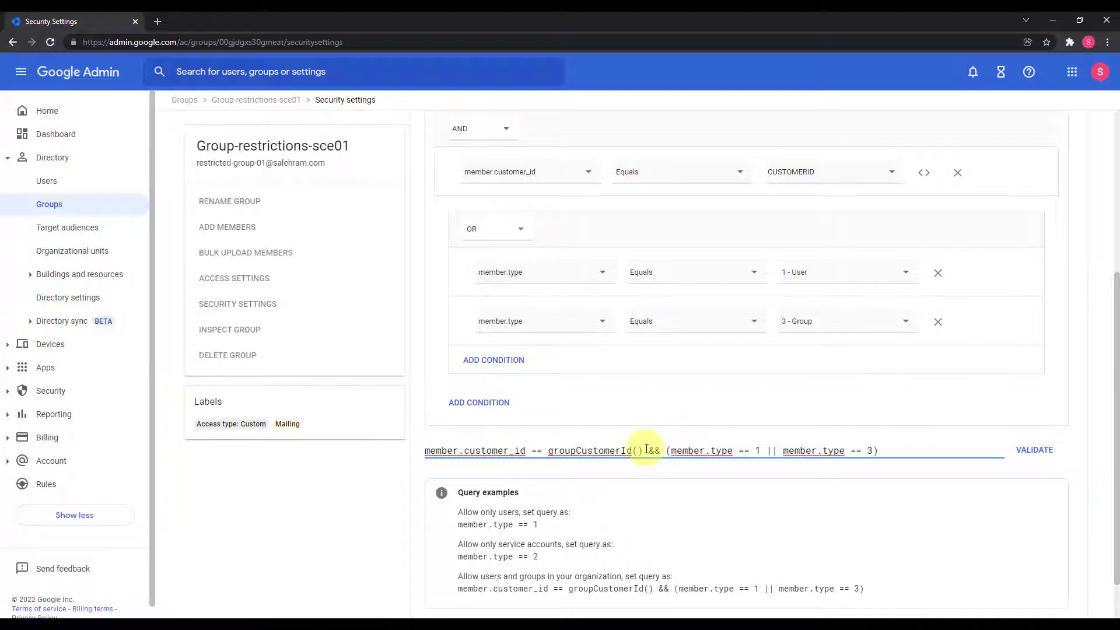
drag(643, 451, 380, 445)
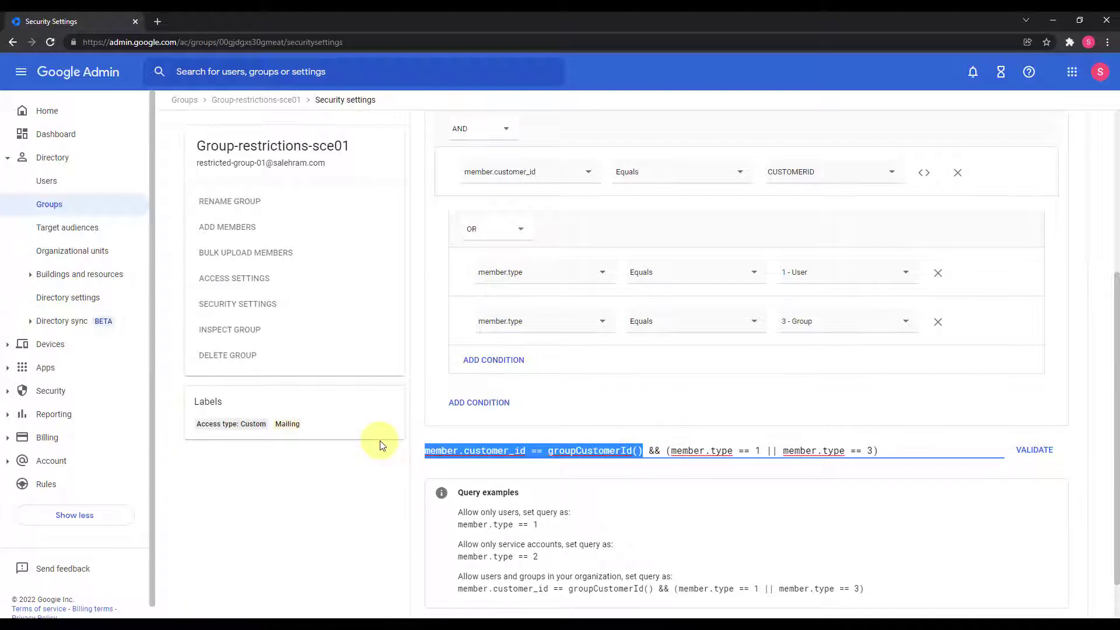
scroll(381, 446, up, 1)
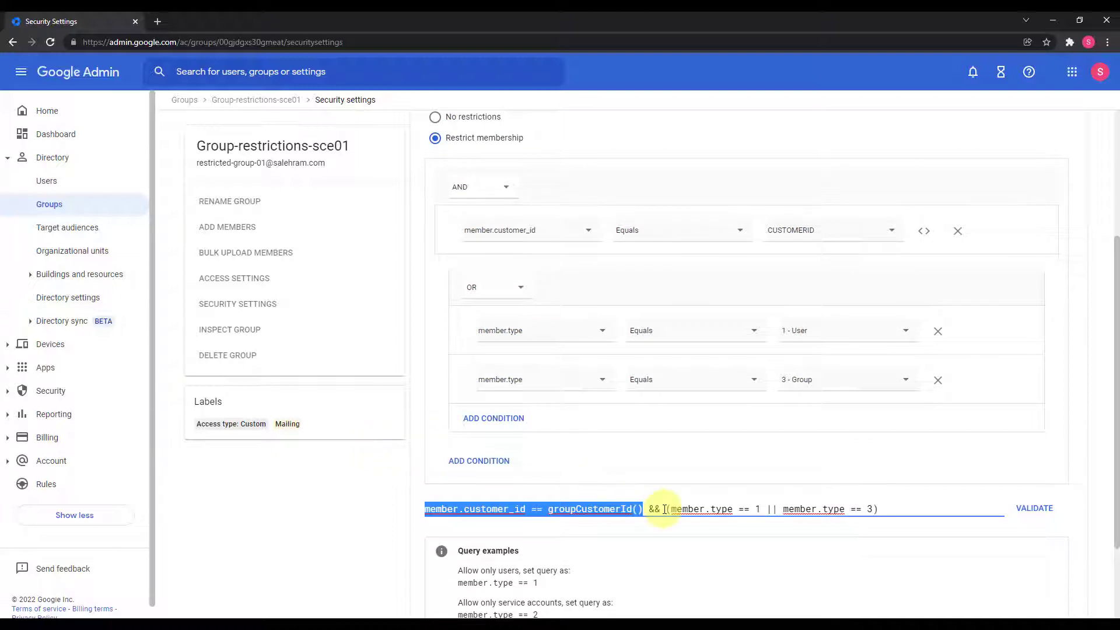
drag(667, 509, 932, 503)
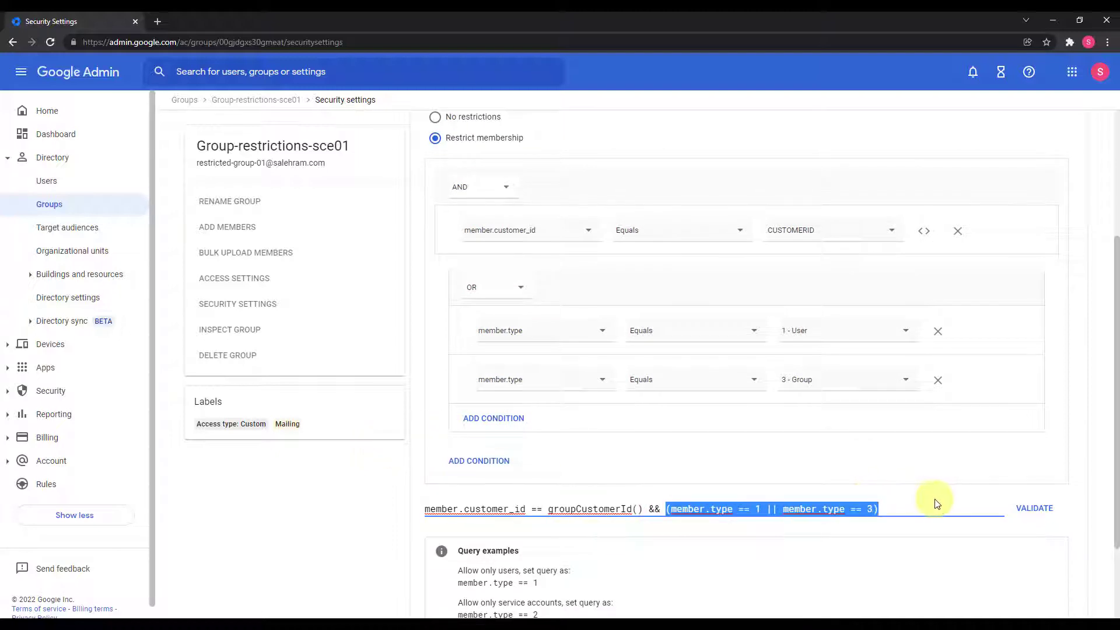
click(755, 510)
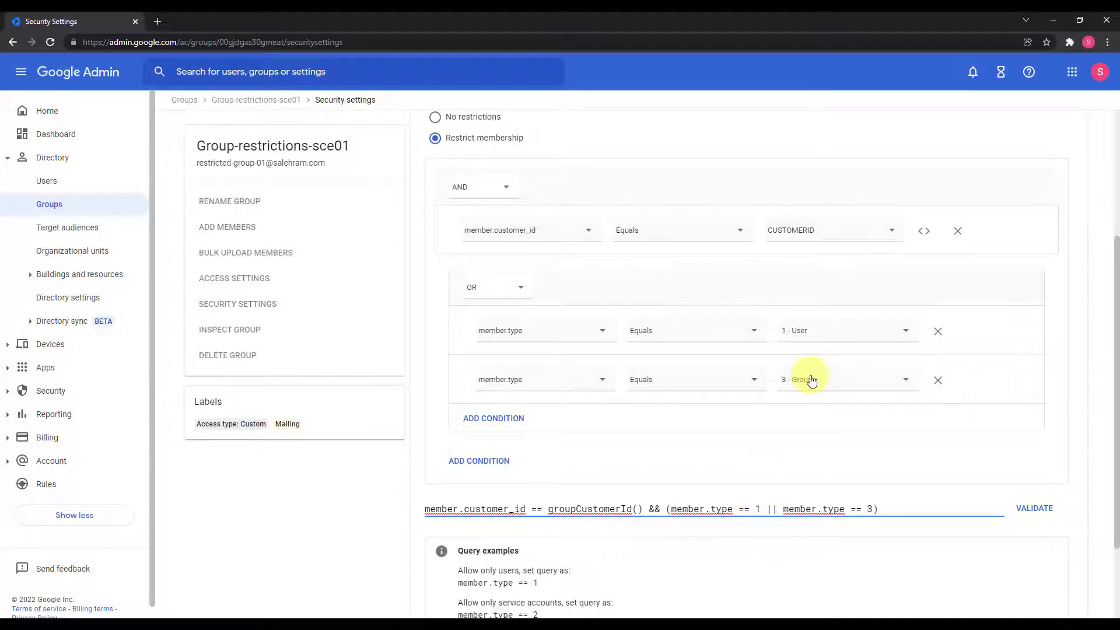
scroll(811, 381, down, 2)
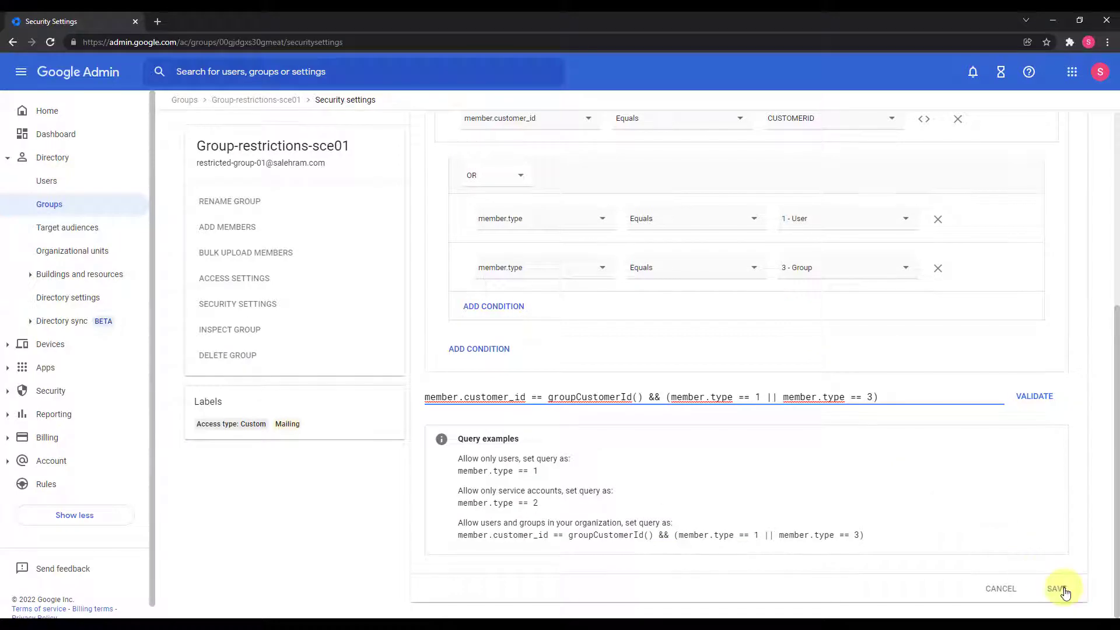
Save the restriction, confirm it evaluates Compliant, and reopen the security settings
click(1063, 589)
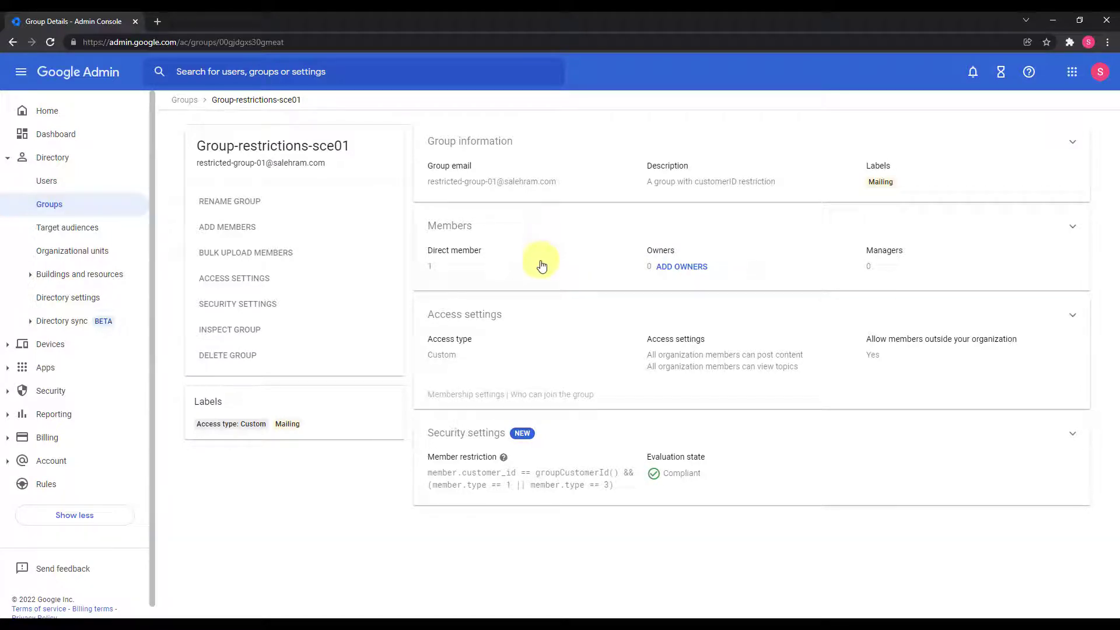
drag(462, 474, 518, 482)
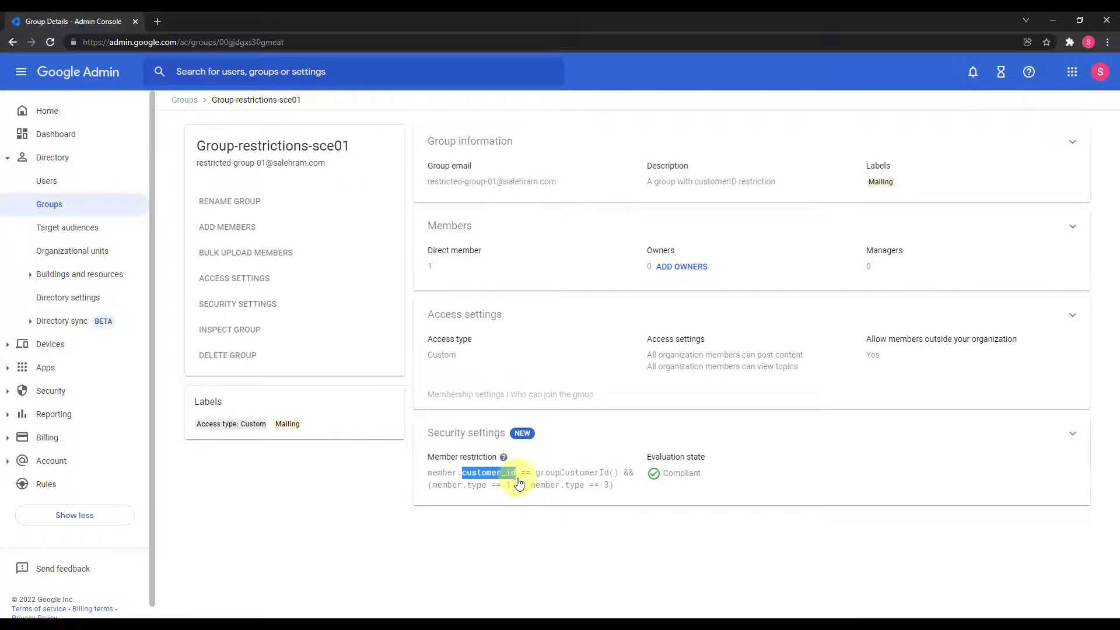
click(517, 478)
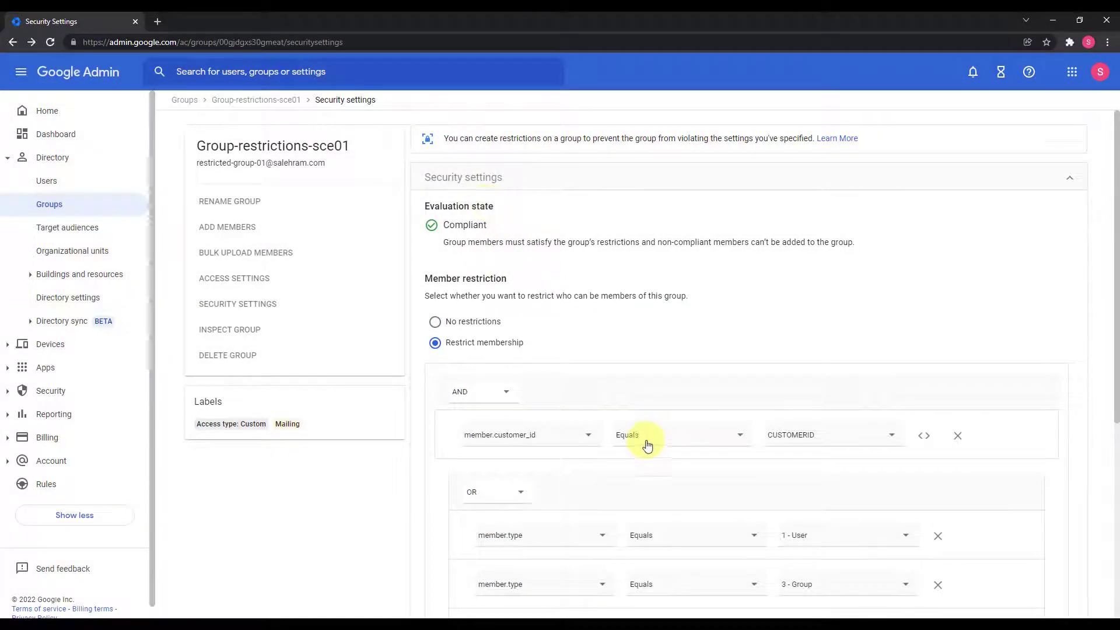
scroll(680, 393, down, 5)
scroll(684, 397, up, 5)
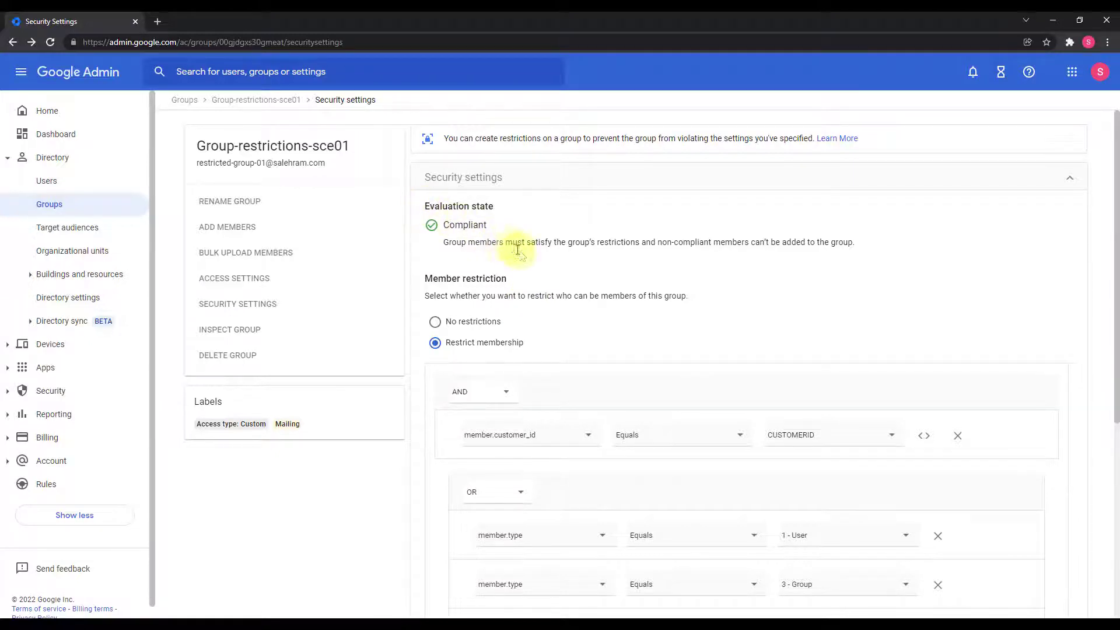
scroll(520, 251, down, 2)
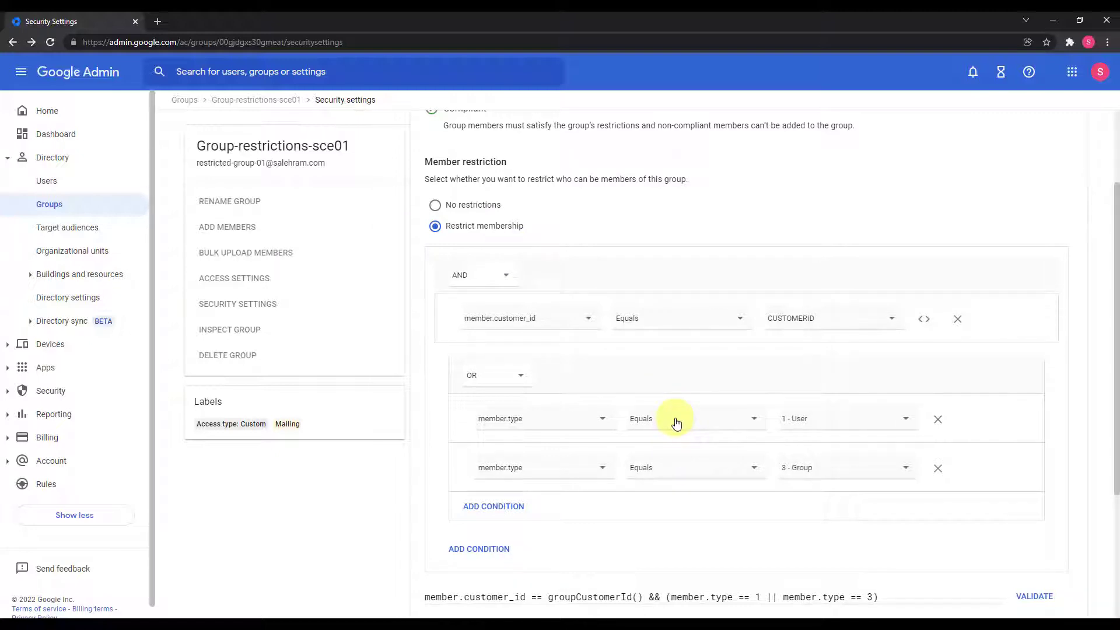
Remove the 1 - User condition and save, leaving member.customer_id == groupCustomerId() && member.type == 3
click(938, 421)
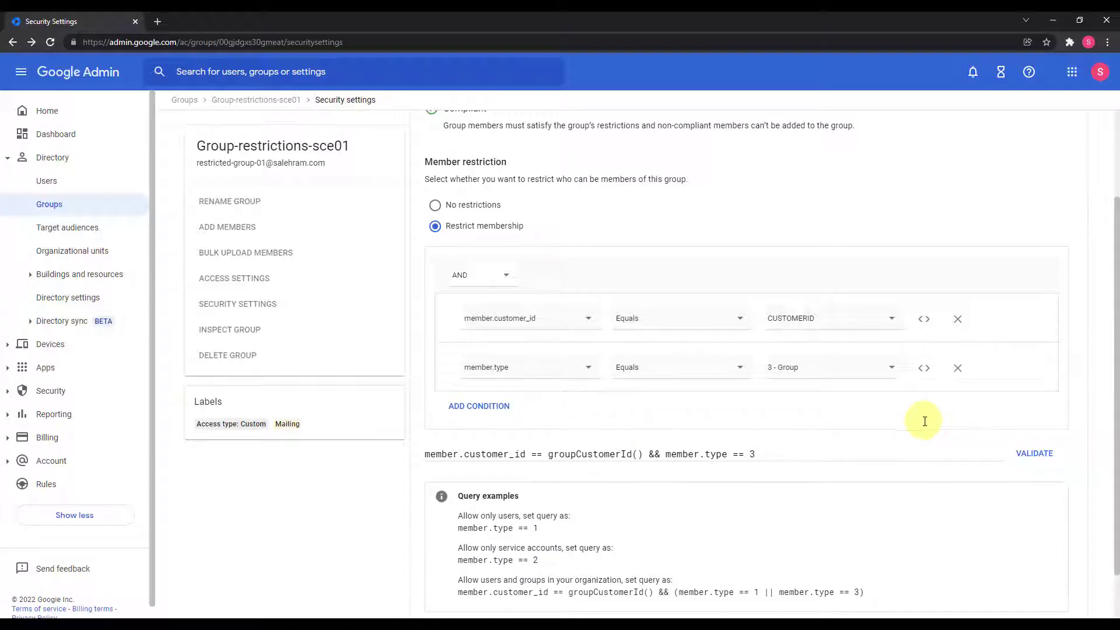
drag(548, 455, 660, 455)
click(691, 455)
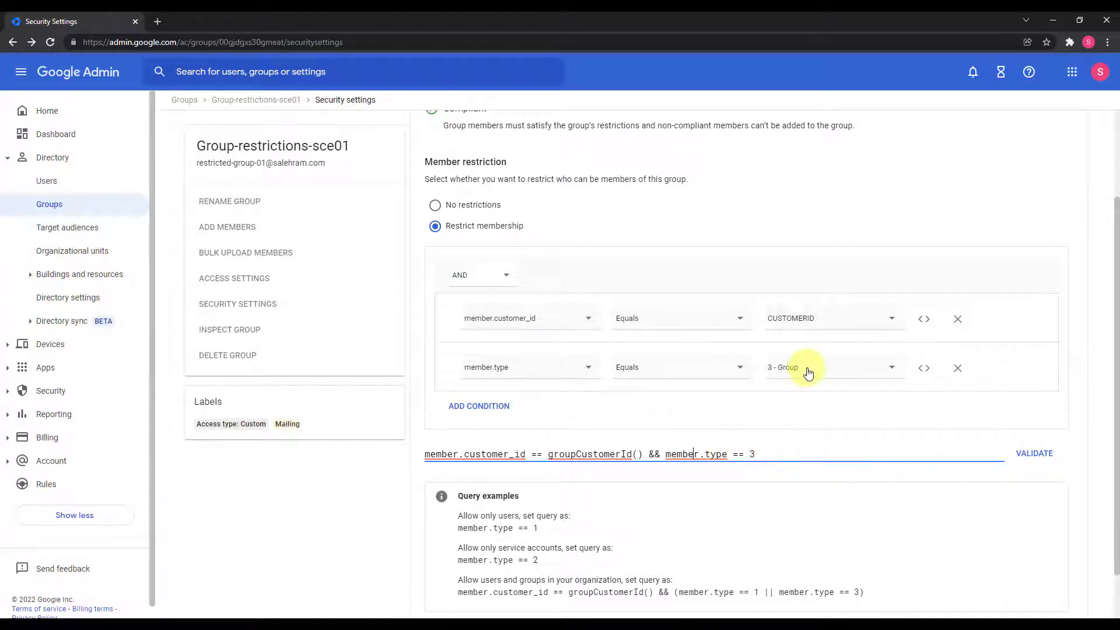
scroll(808, 372, down, 1)
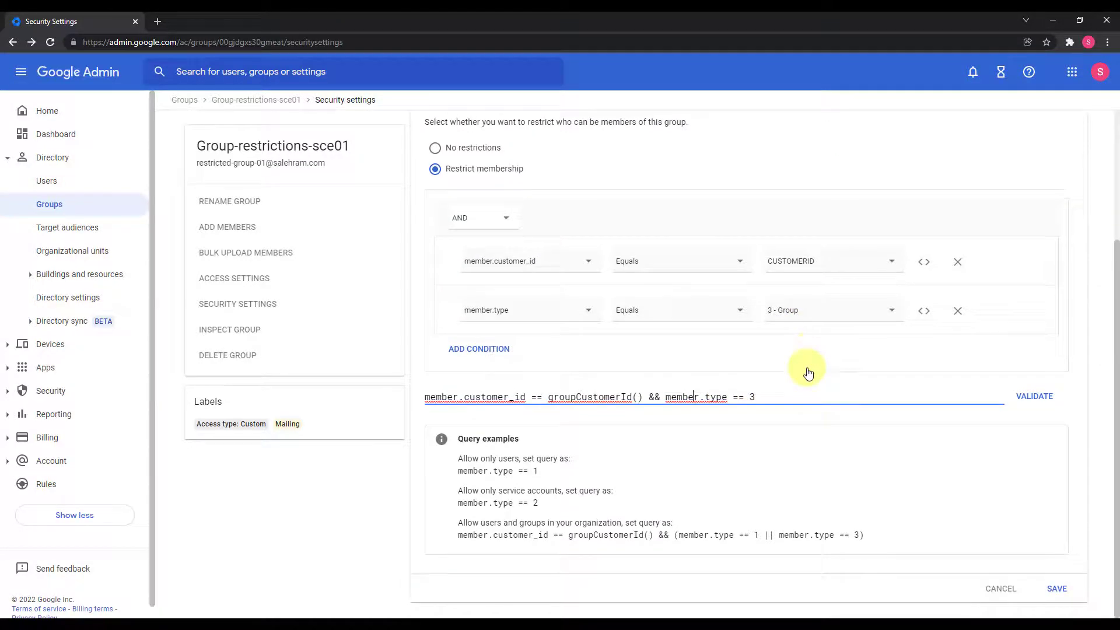
click(1050, 586)
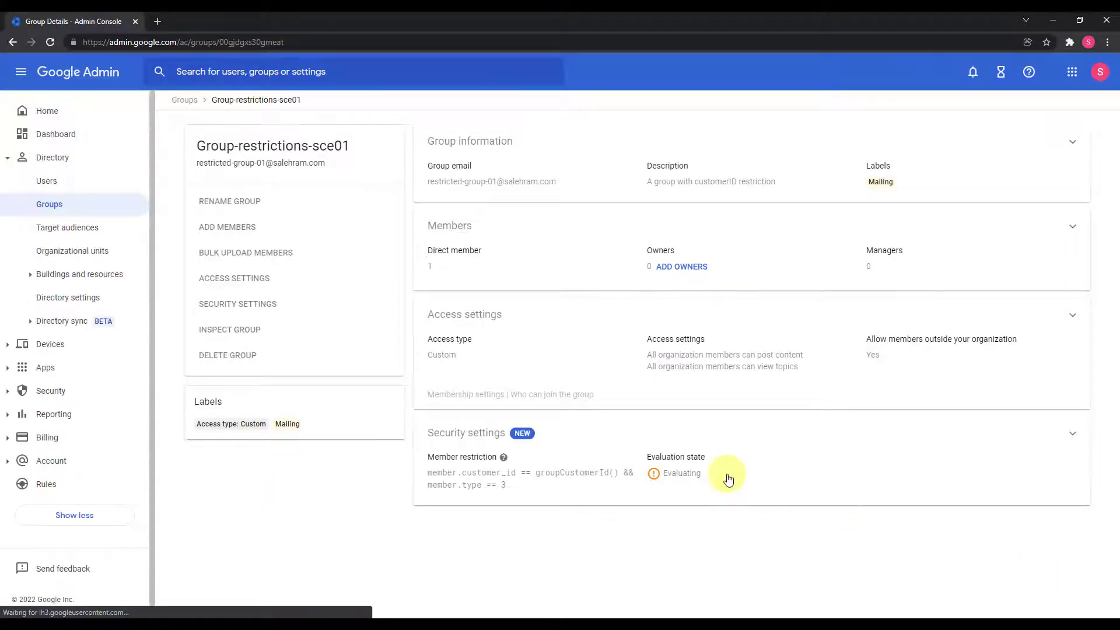
Reload the group page until it shows Forward Compliant, then view its 1 direct member
drag(725, 477, 654, 479)
click(654, 480)
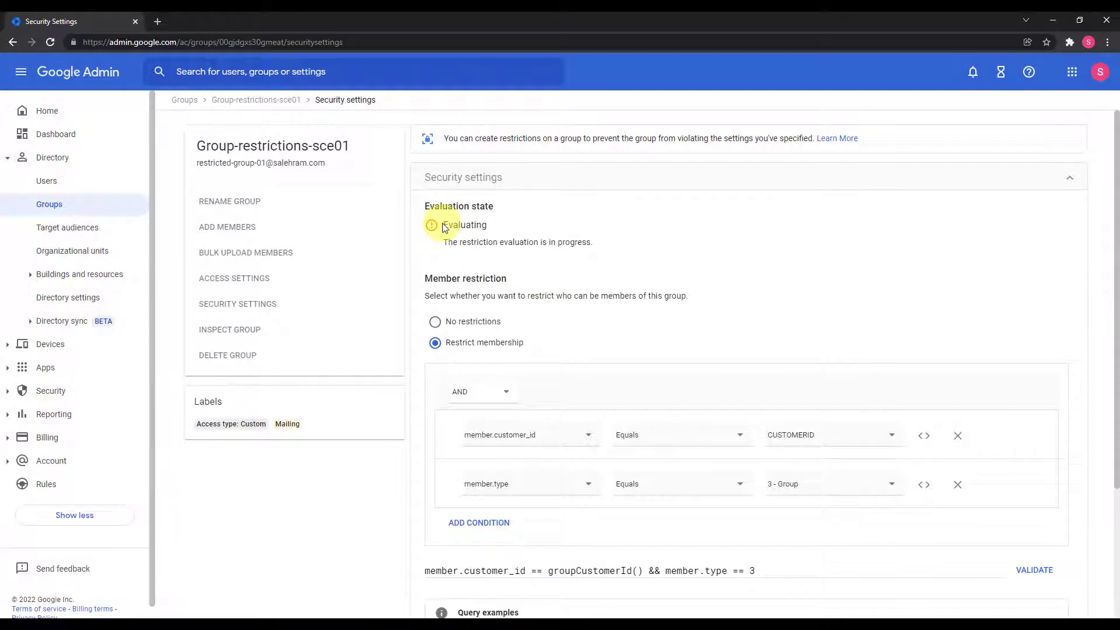
click(271, 103)
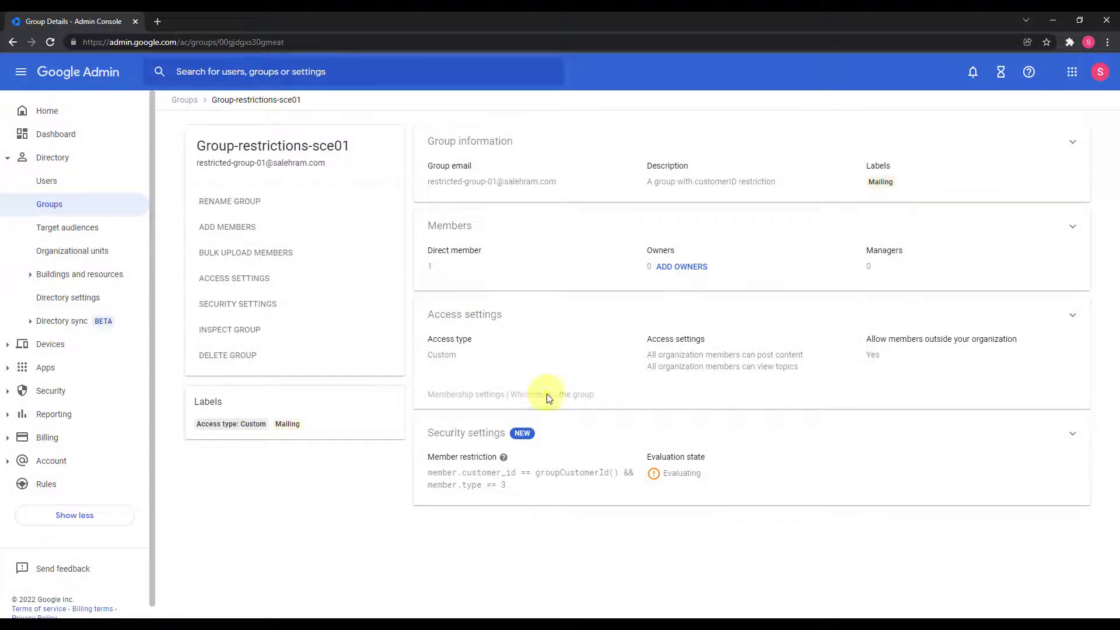
right_click(580, 532)
click(670, 373)
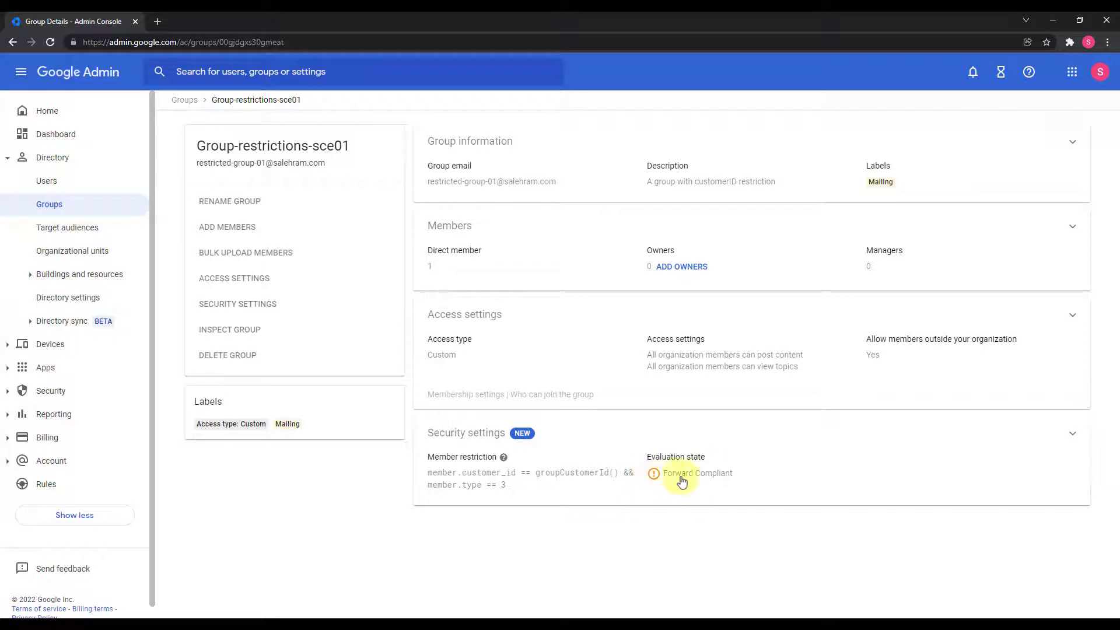
click(705, 475)
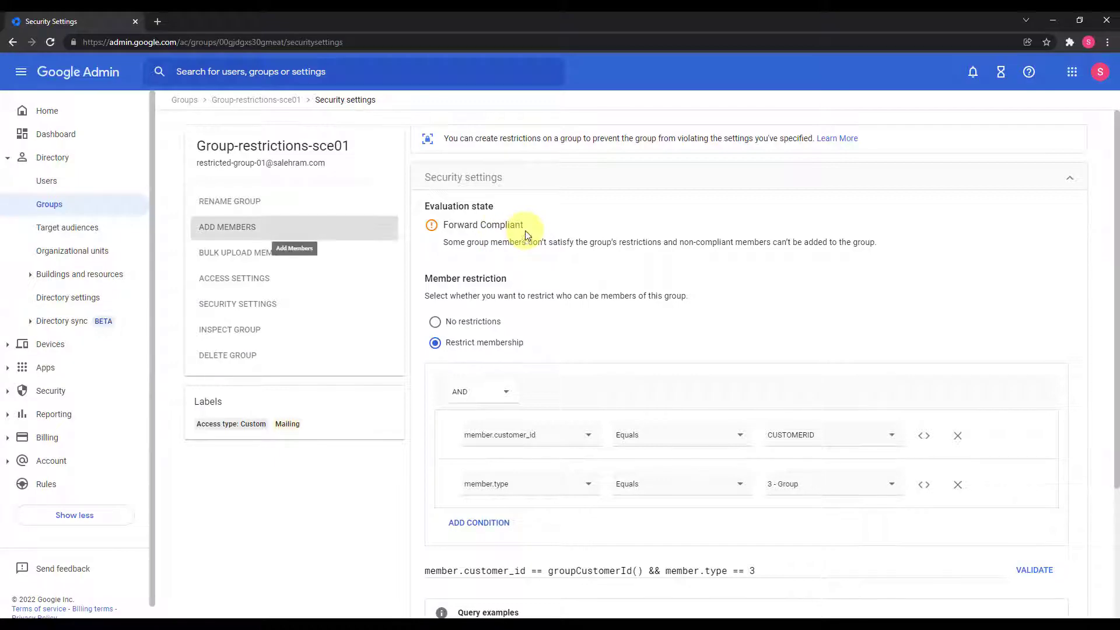
click(234, 101)
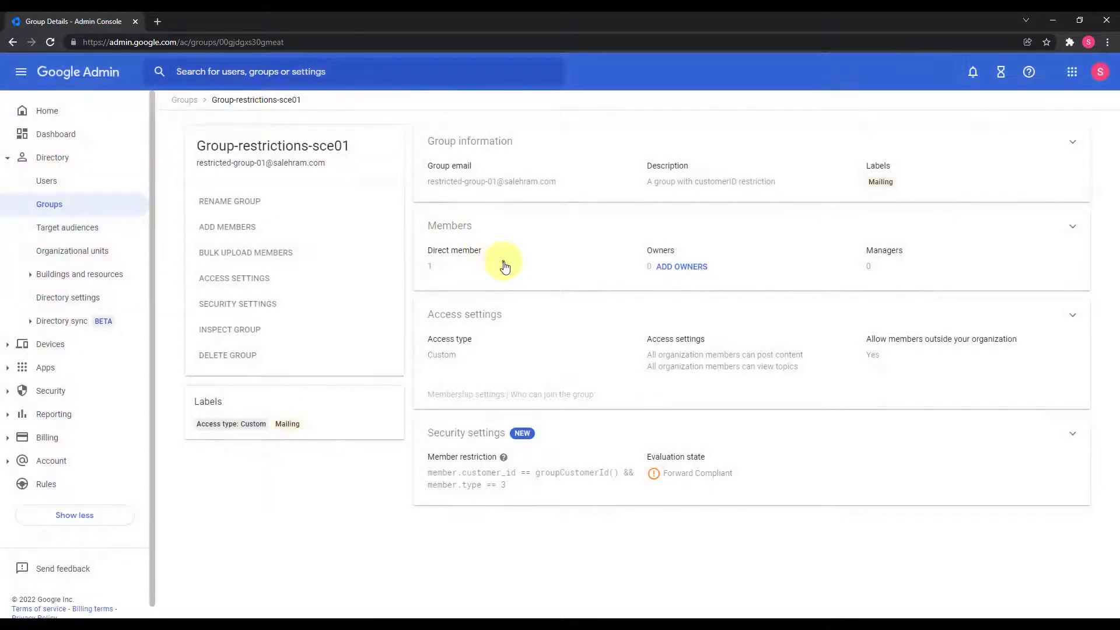
click(505, 266)
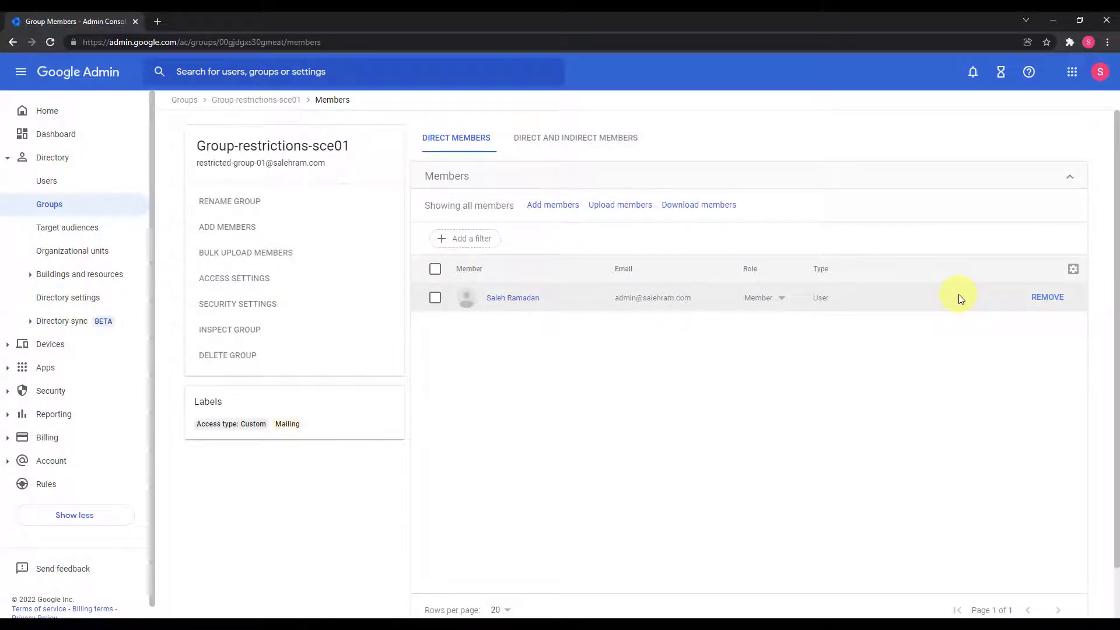
Remove Group-restrictions-sce01's only user member, then reload its security settings to confirm they show Compliant
click(1037, 297)
click(647, 390)
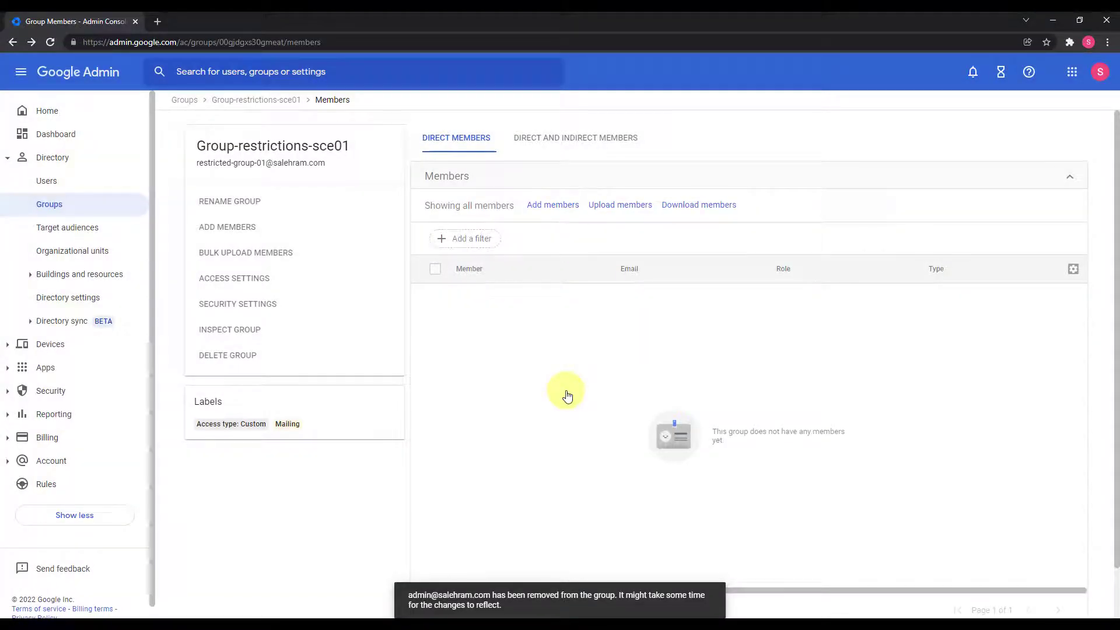
click(254, 305)
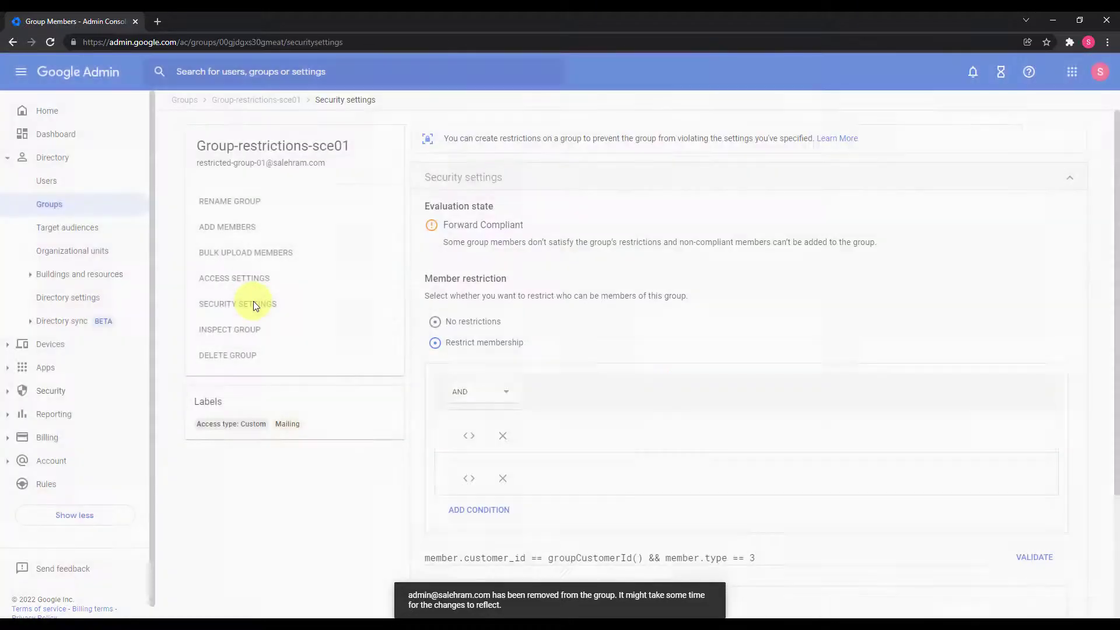
right_click(495, 253)
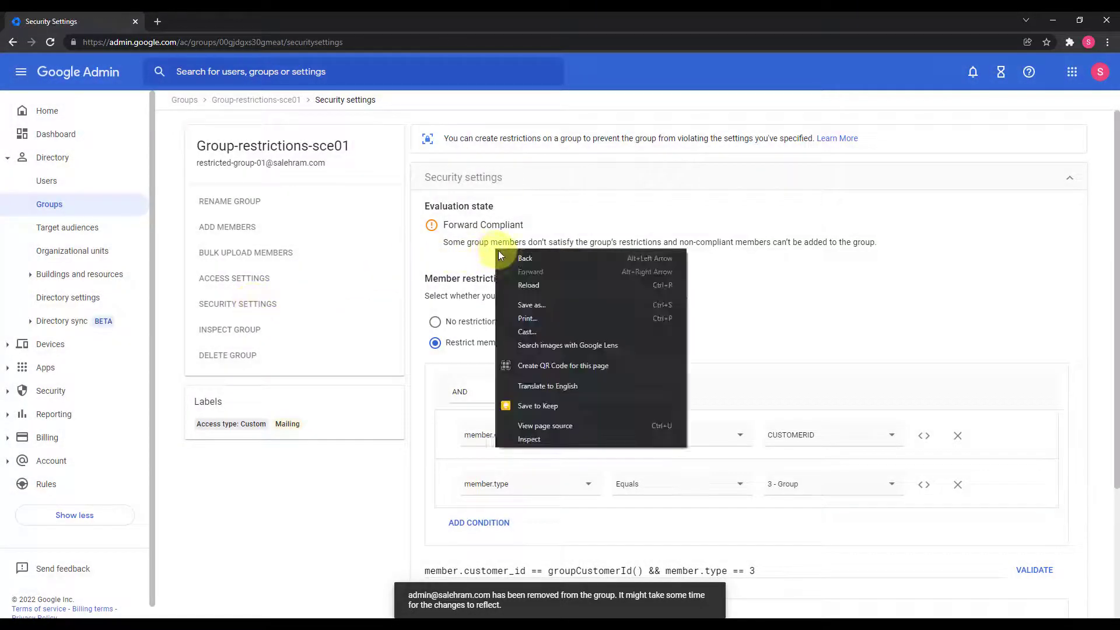
click(548, 282)
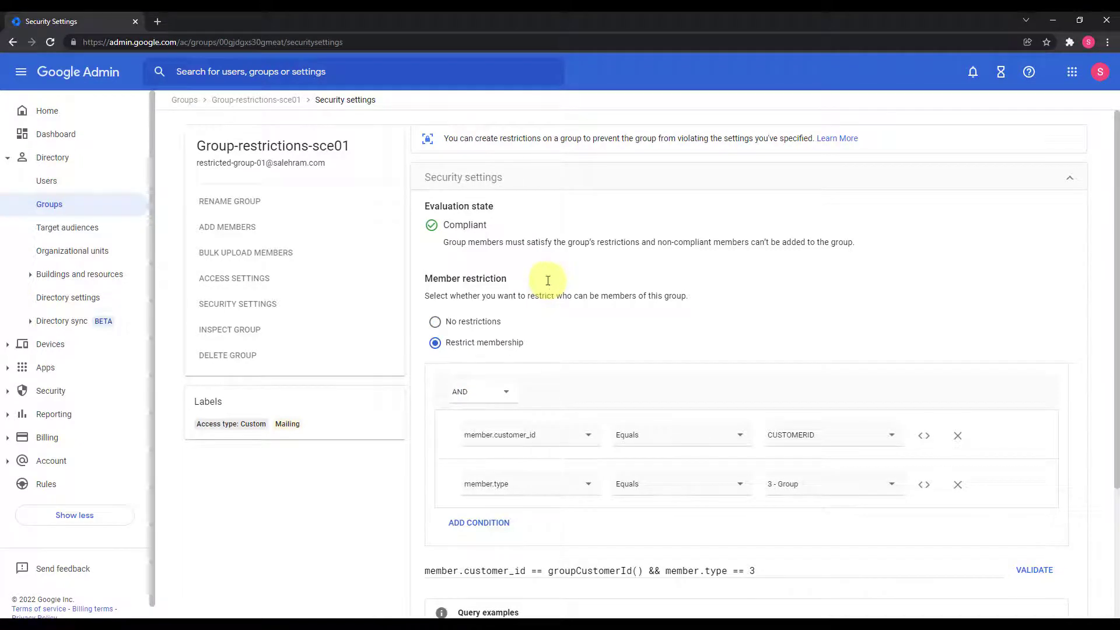
drag(424, 225, 525, 242)
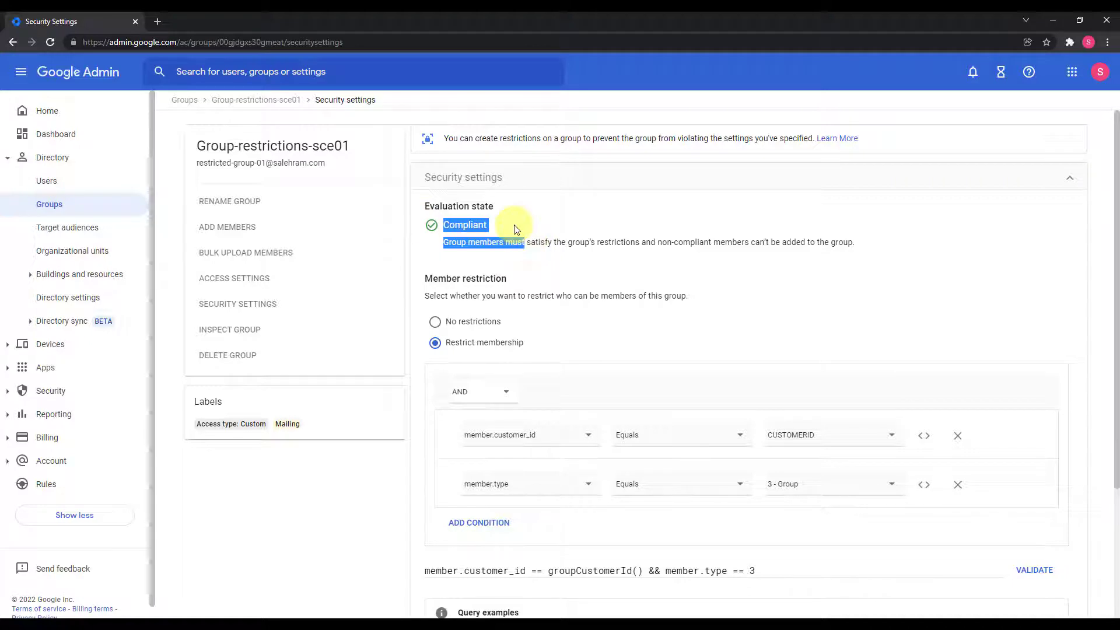
click(521, 245)
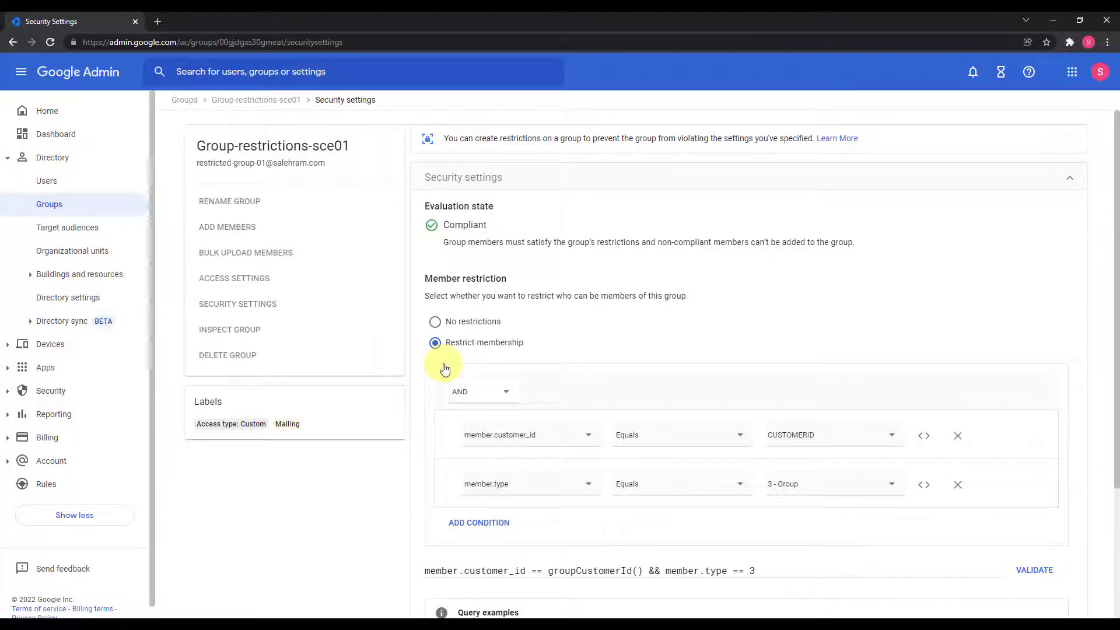
click(233, 235)
click(443, 287)
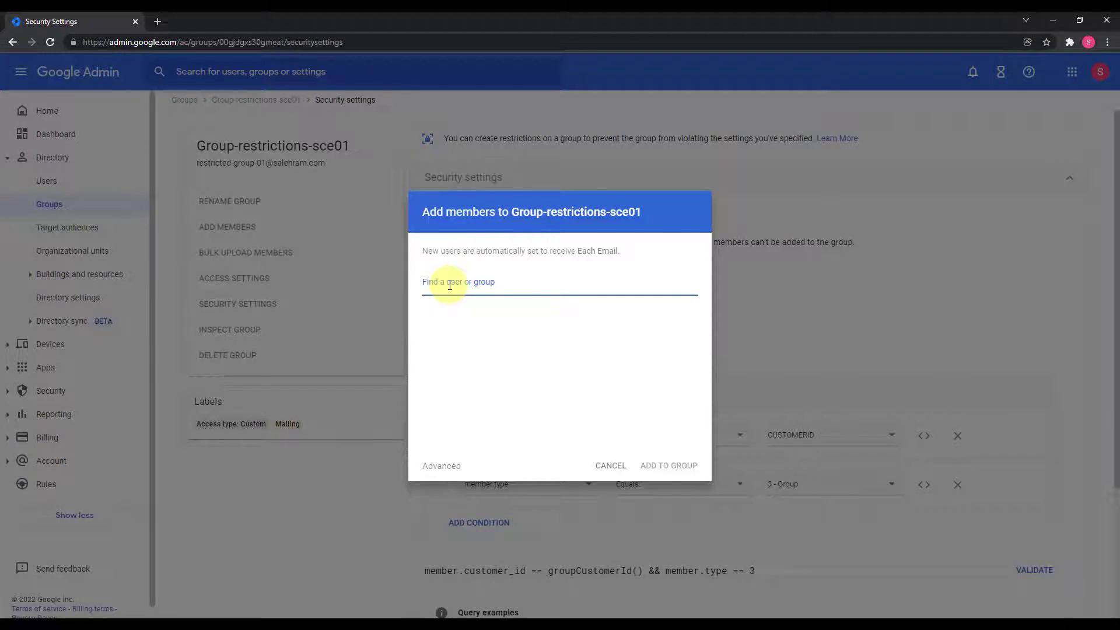
text(sys)
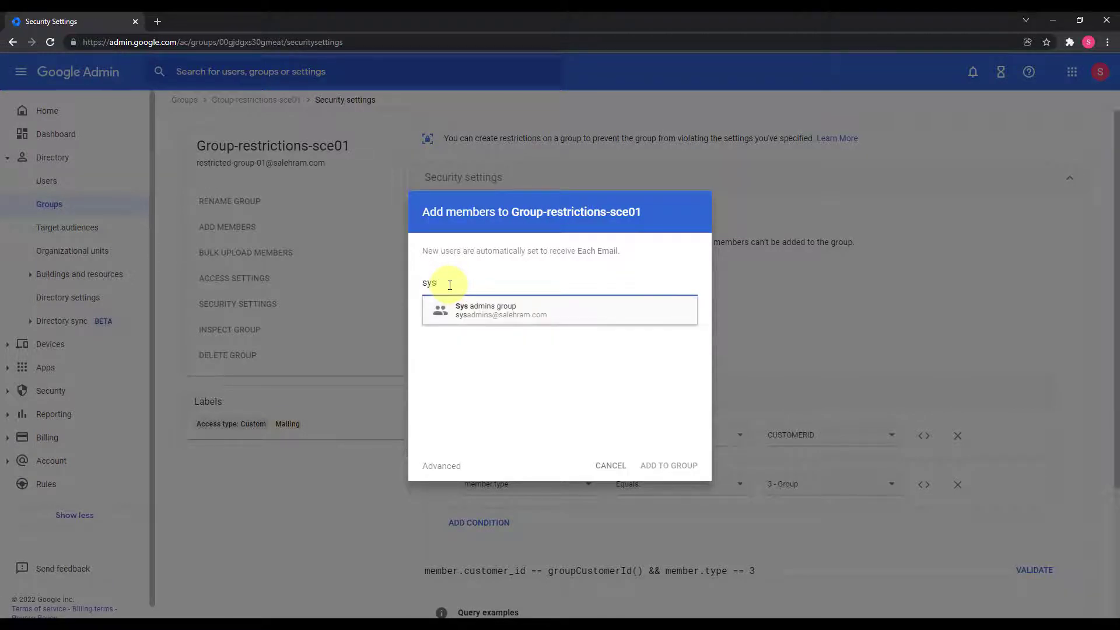
click(453, 314)
click(676, 465)
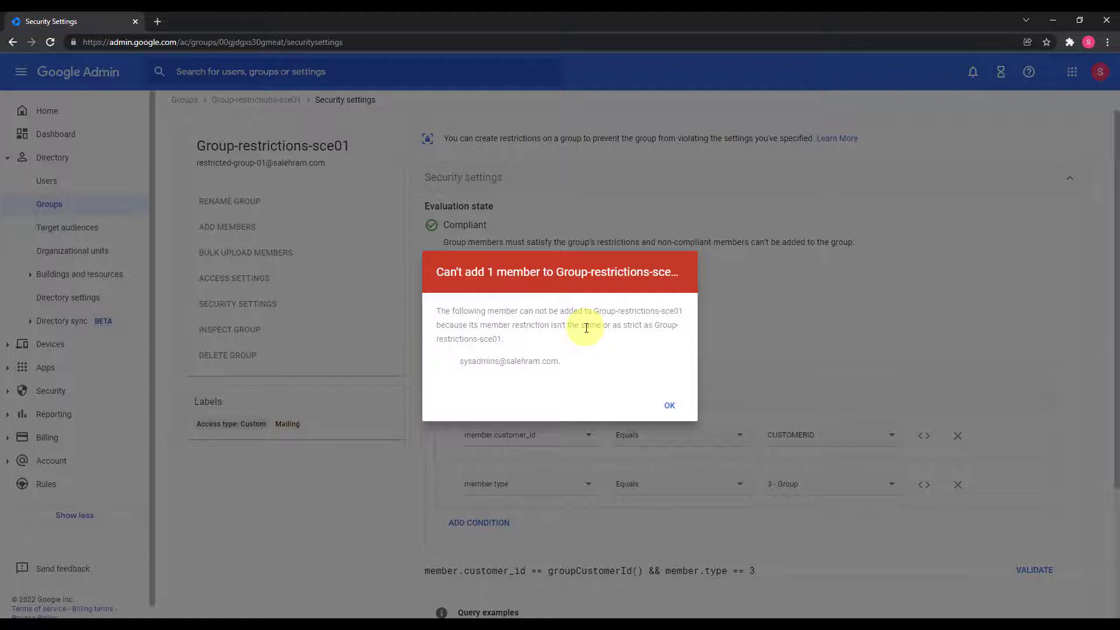
click(660, 405)
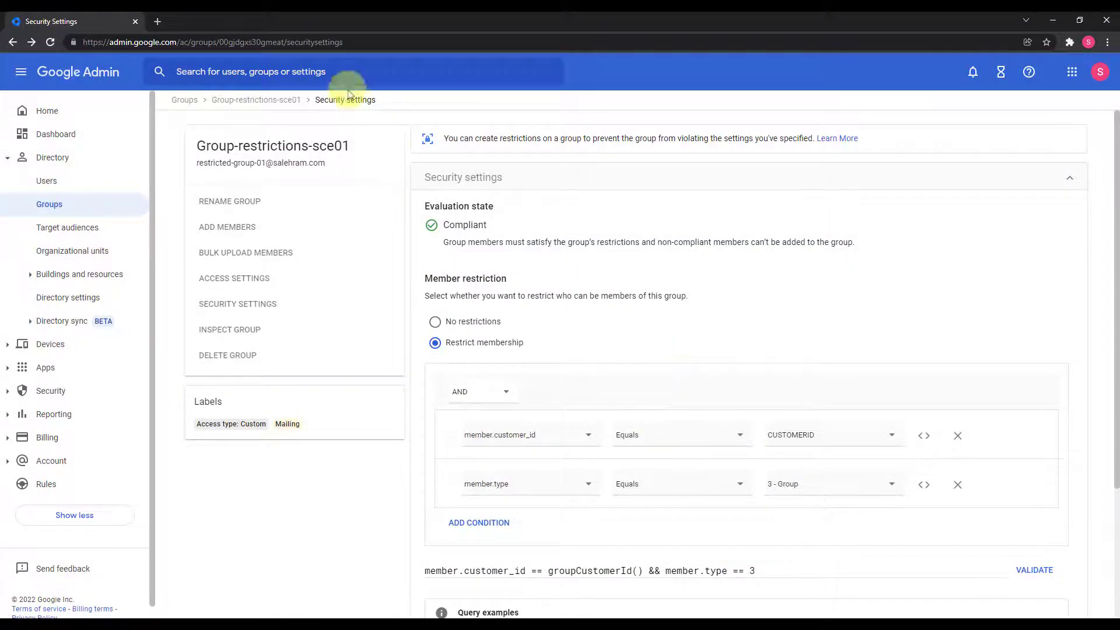
Search 'sysadmin' and open the Sys admins group
click(335, 75)
text(sysadmin)
click(281, 168)
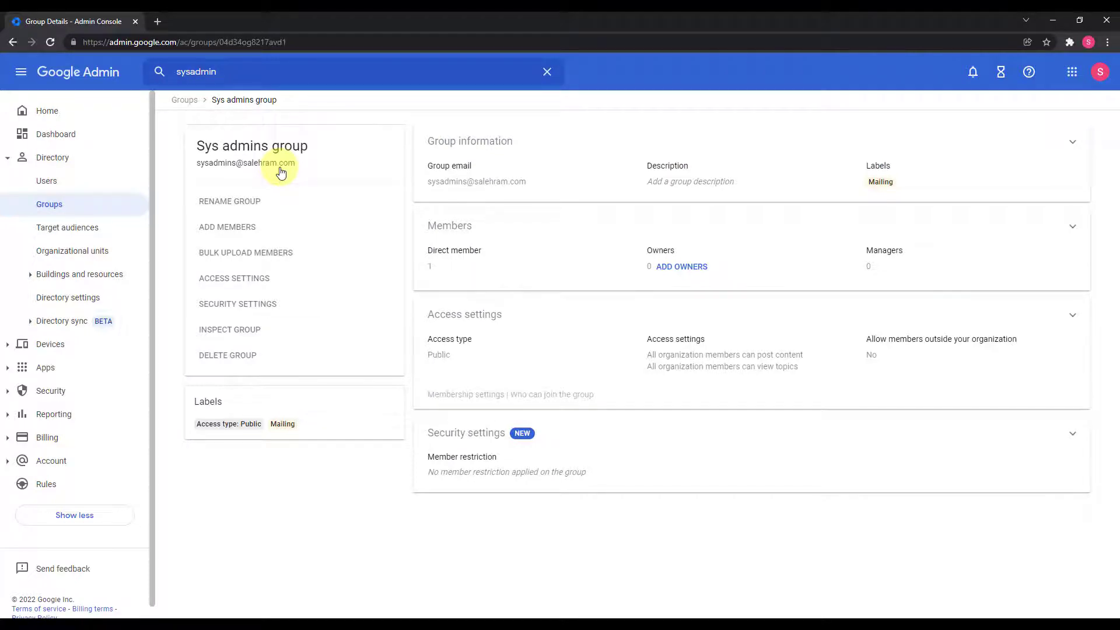
Restrict Sys admins membership to member.type Equals 3 - Group and save
click(483, 456)
click(458, 273)
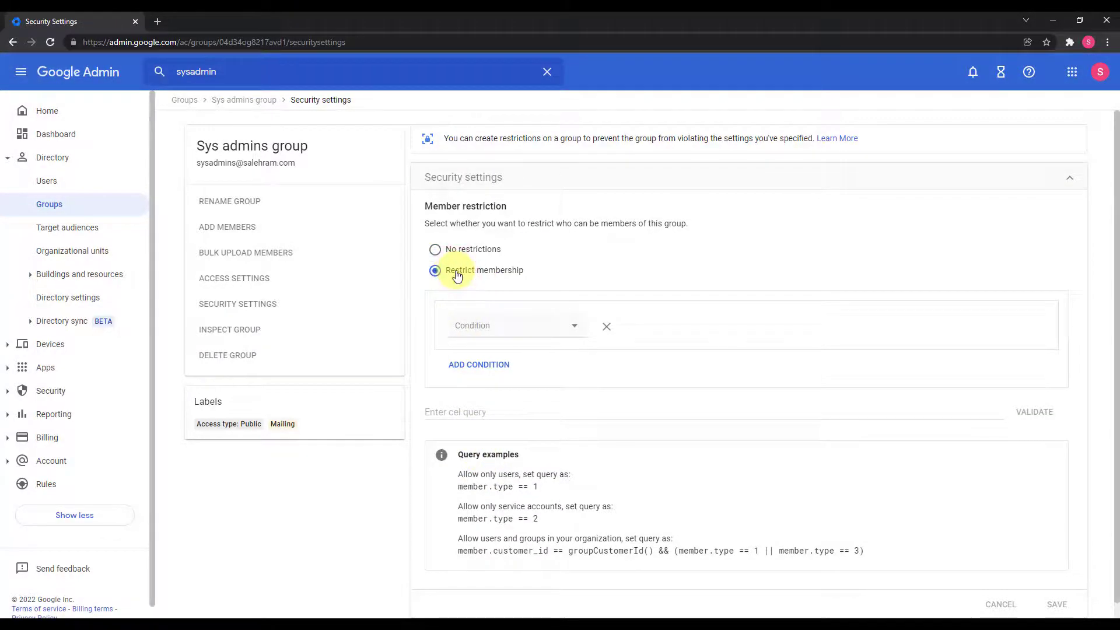
click(543, 324)
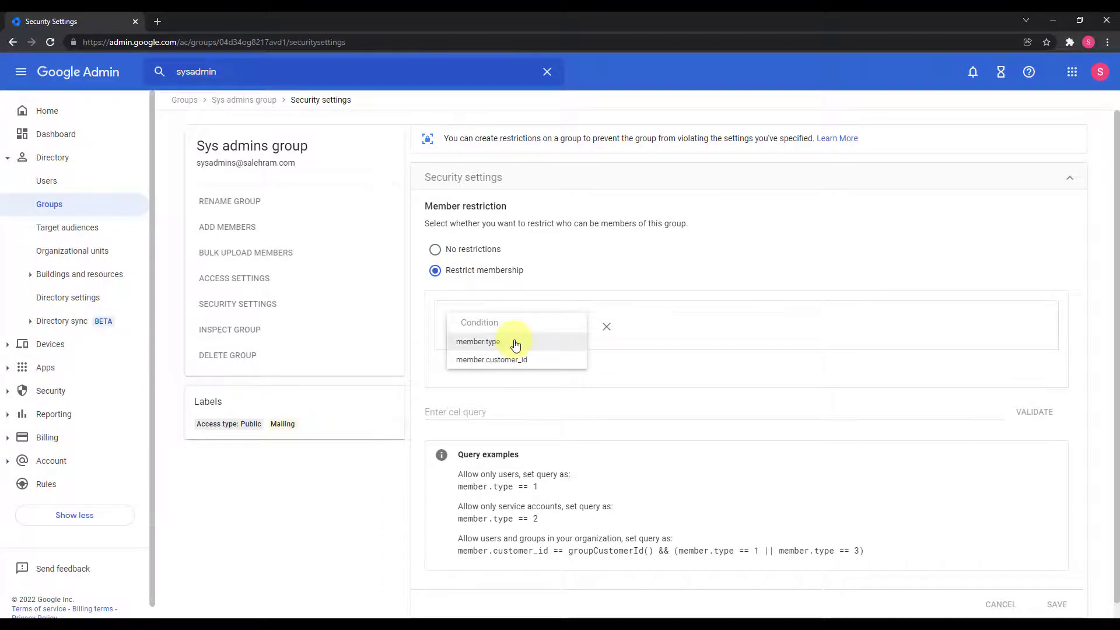
click(515, 343)
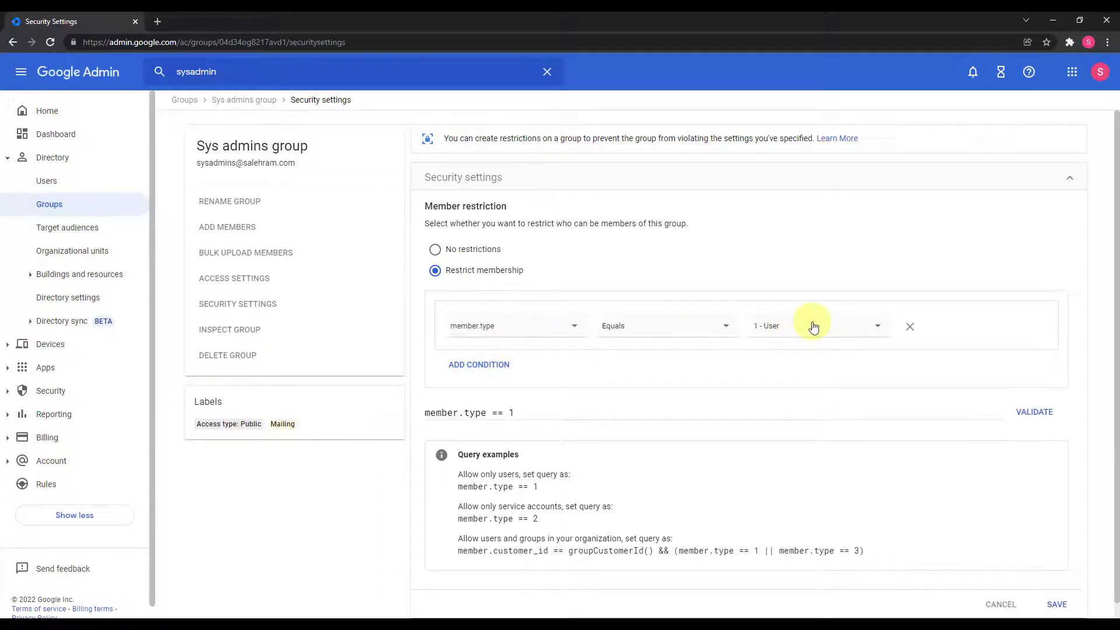
click(814, 326)
click(783, 359)
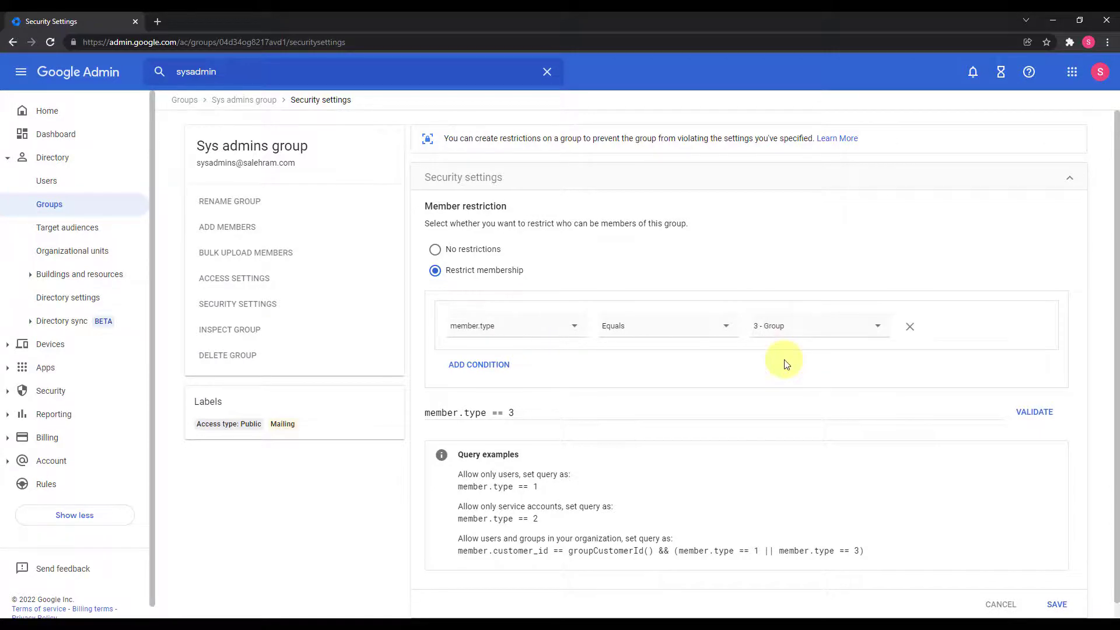
scroll(785, 364, down, 1)
click(1057, 588)
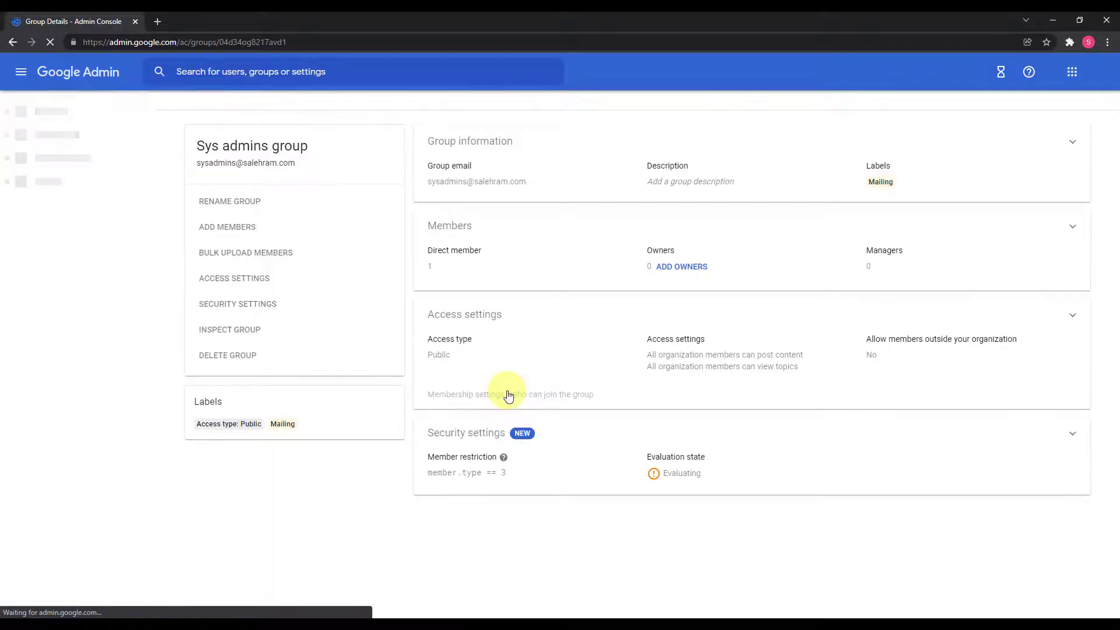
Retry adding Sys admins group to Group-restrictions-sce01 and dismiss the can't-add-member error
click(466, 263)
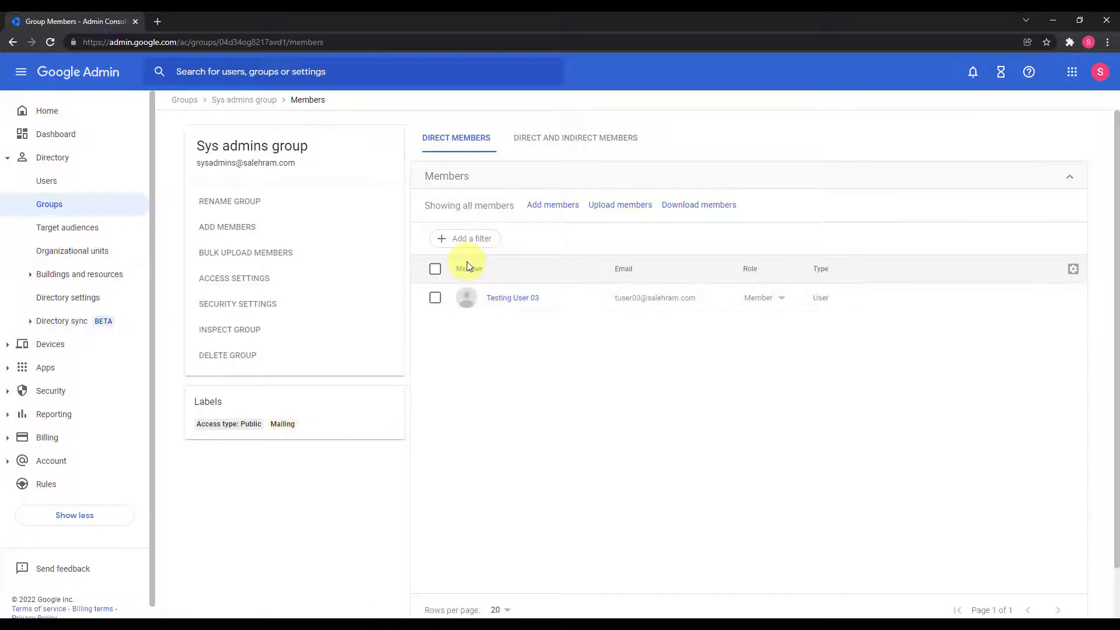
click(225, 81)
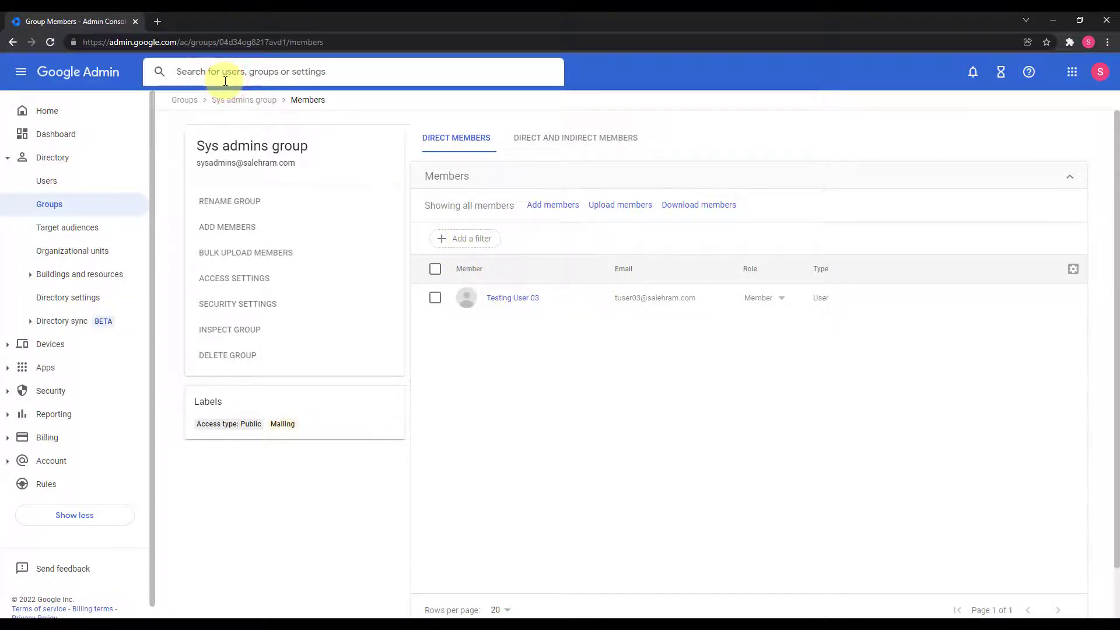
text(re)
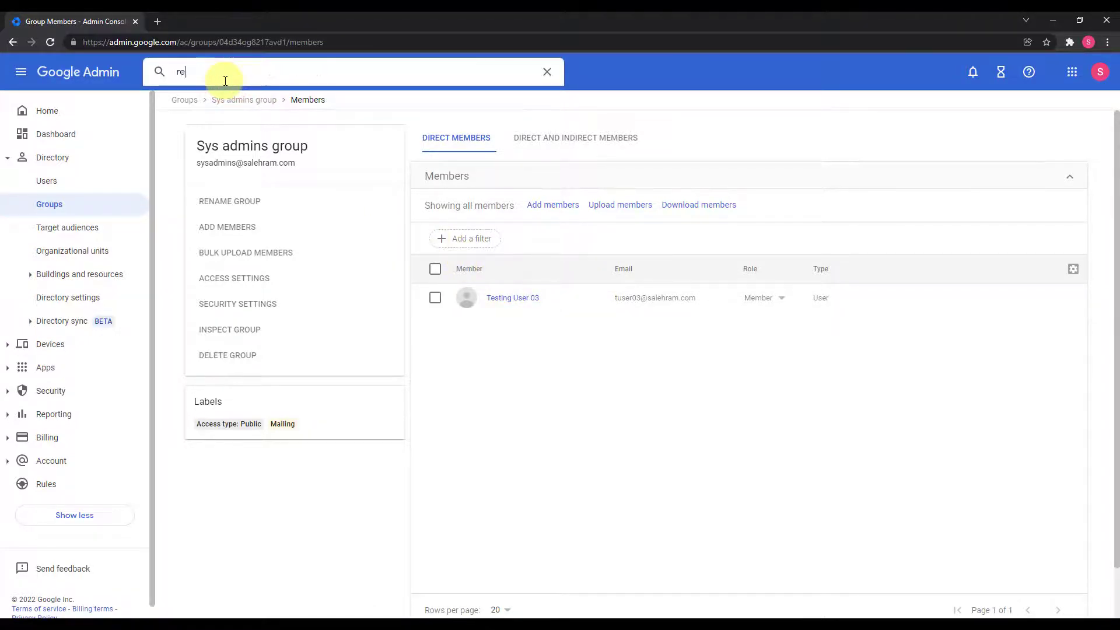
click(297, 152)
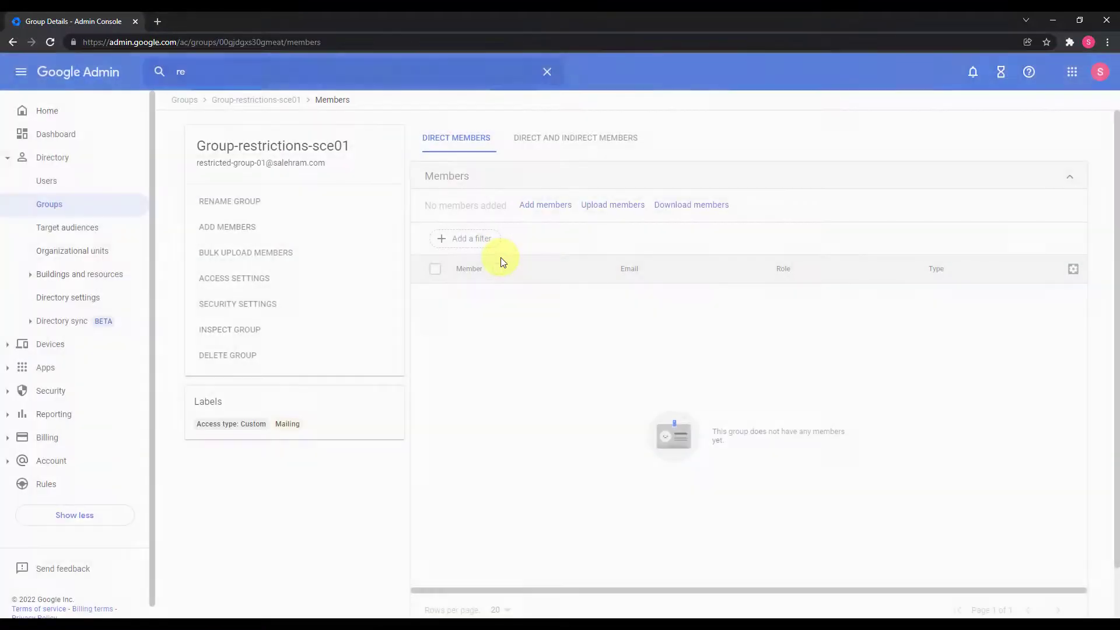
click(536, 209)
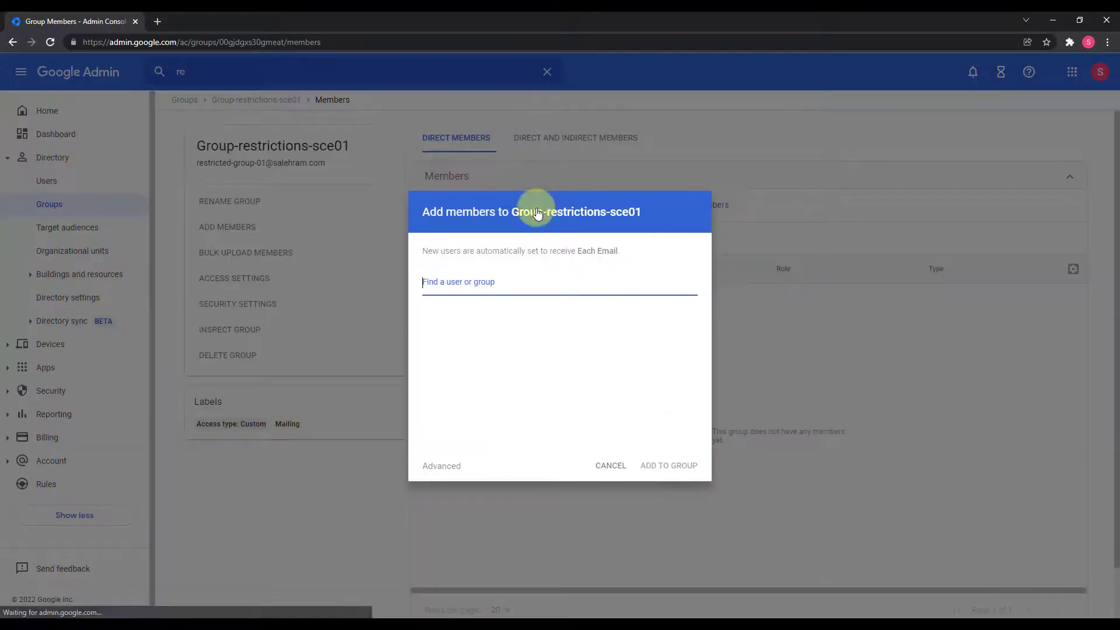
text(sys)
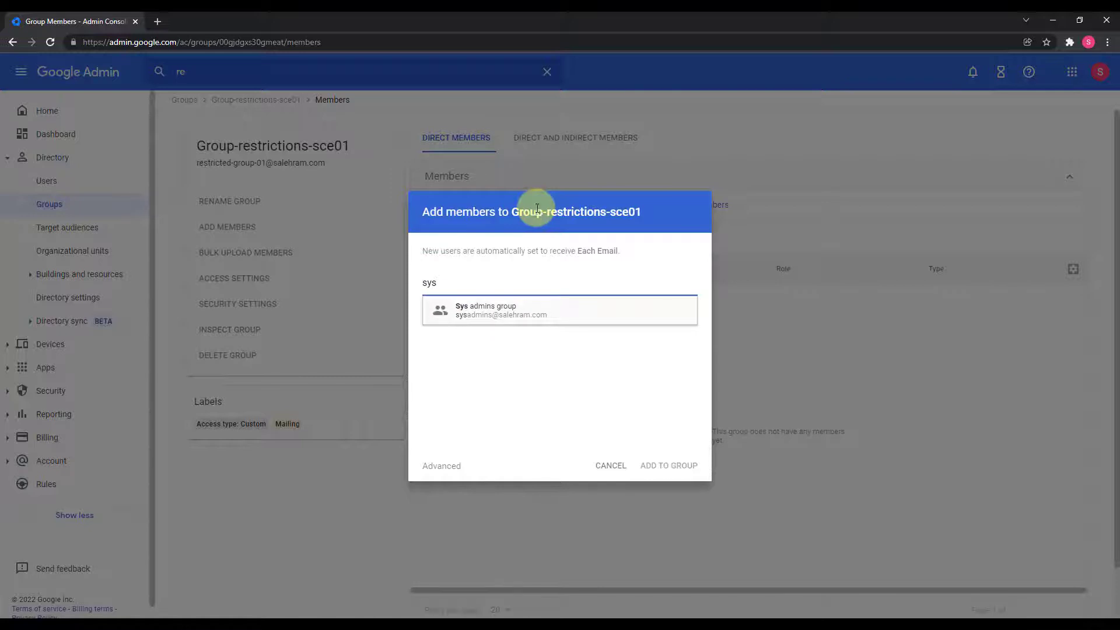
click(564, 315)
click(650, 465)
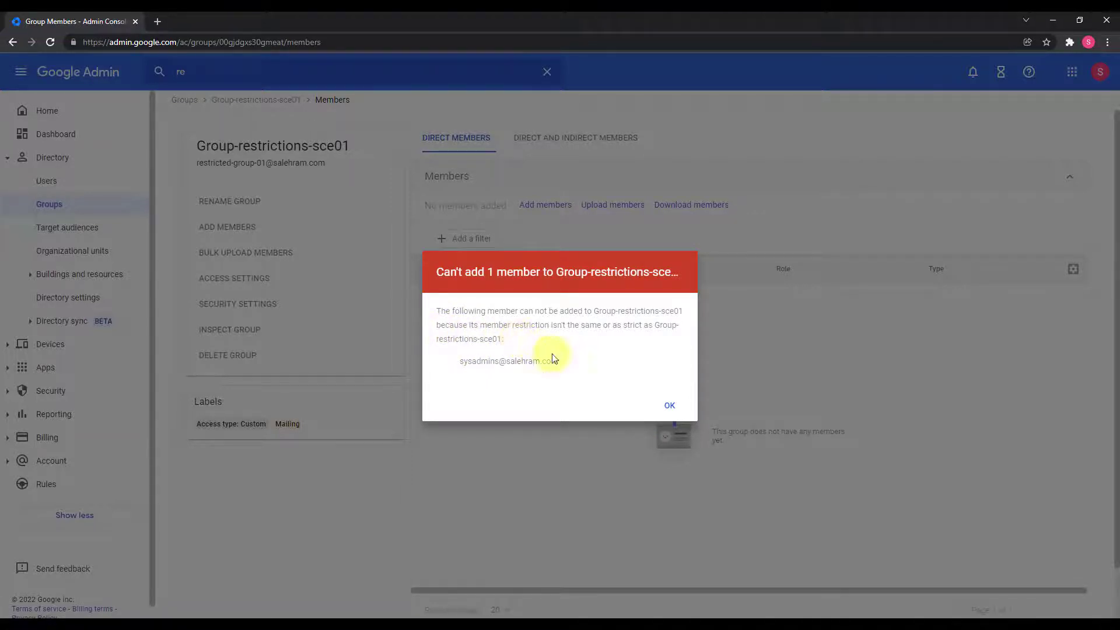
click(669, 405)
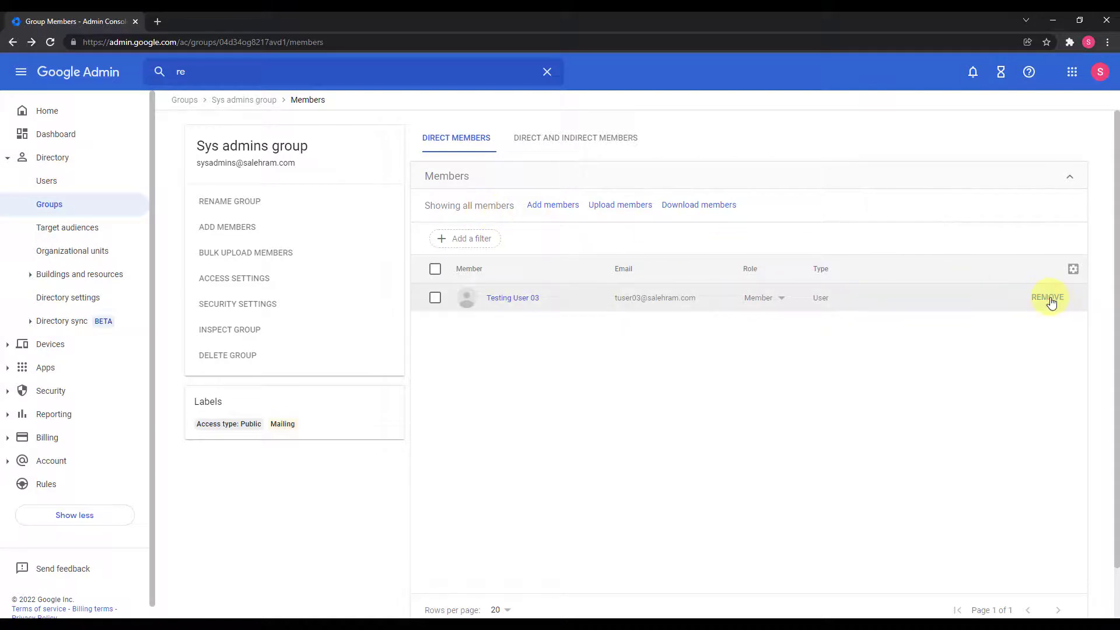
Remove the test user, the Sys admins group's only user member
click(1051, 298)
click(653, 389)
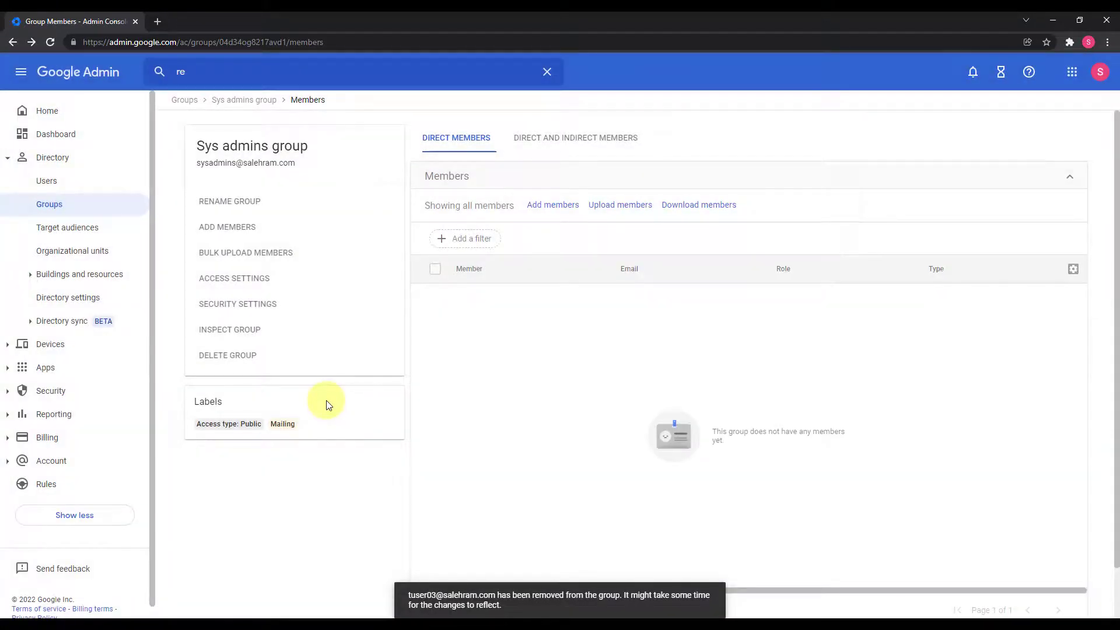
click(238, 304)
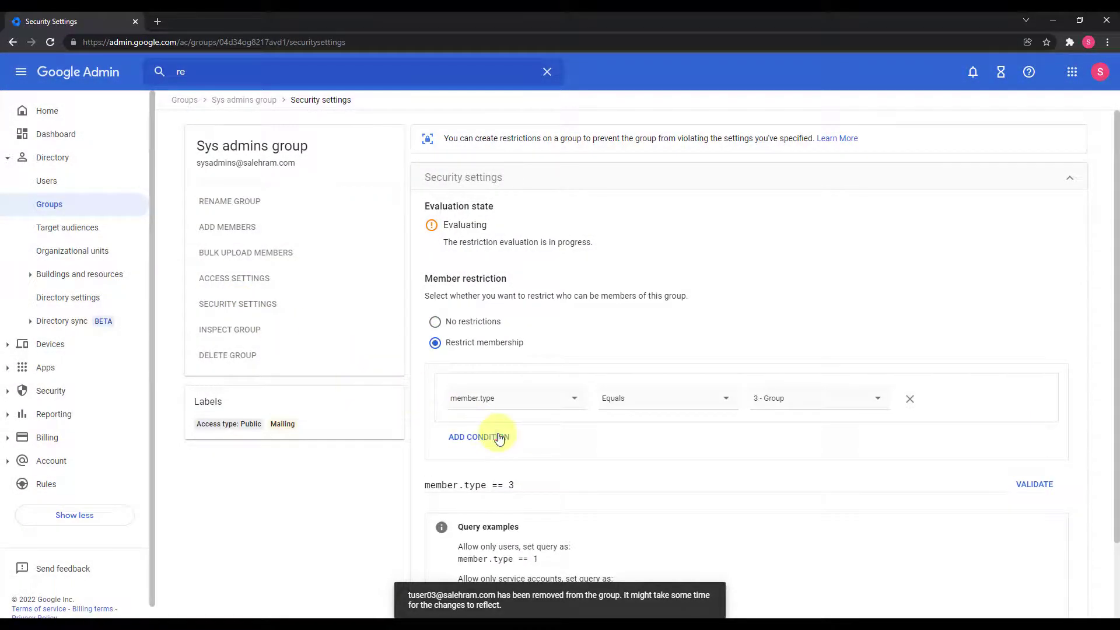
Add an AND condition on member.customer_id to the Sys admins restriction and save
click(499, 437)
click(474, 397)
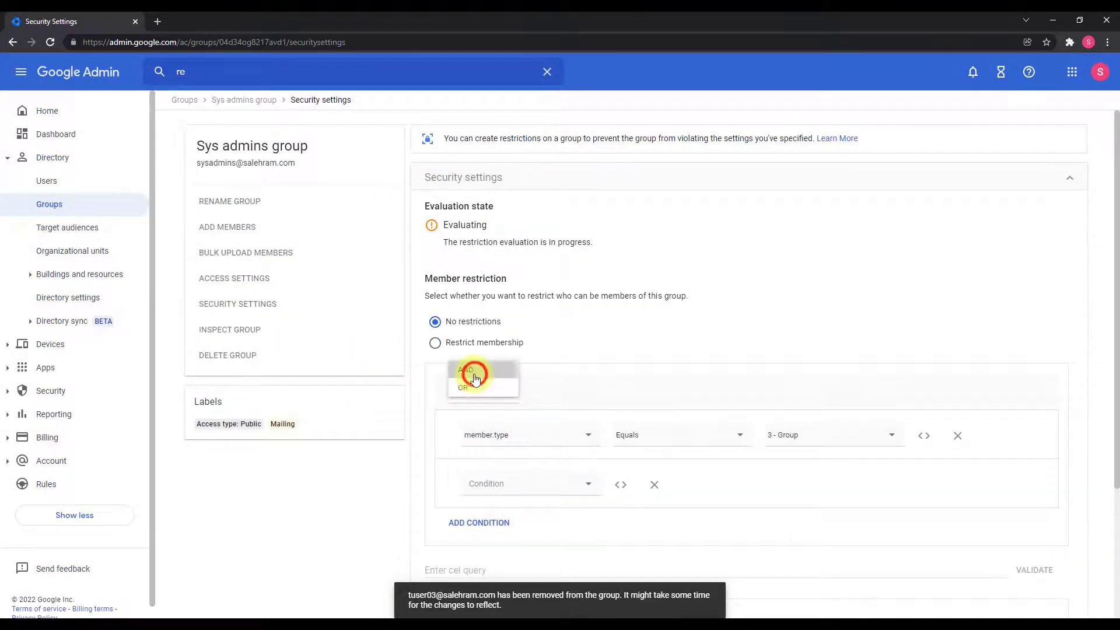
click(474, 372)
click(548, 483)
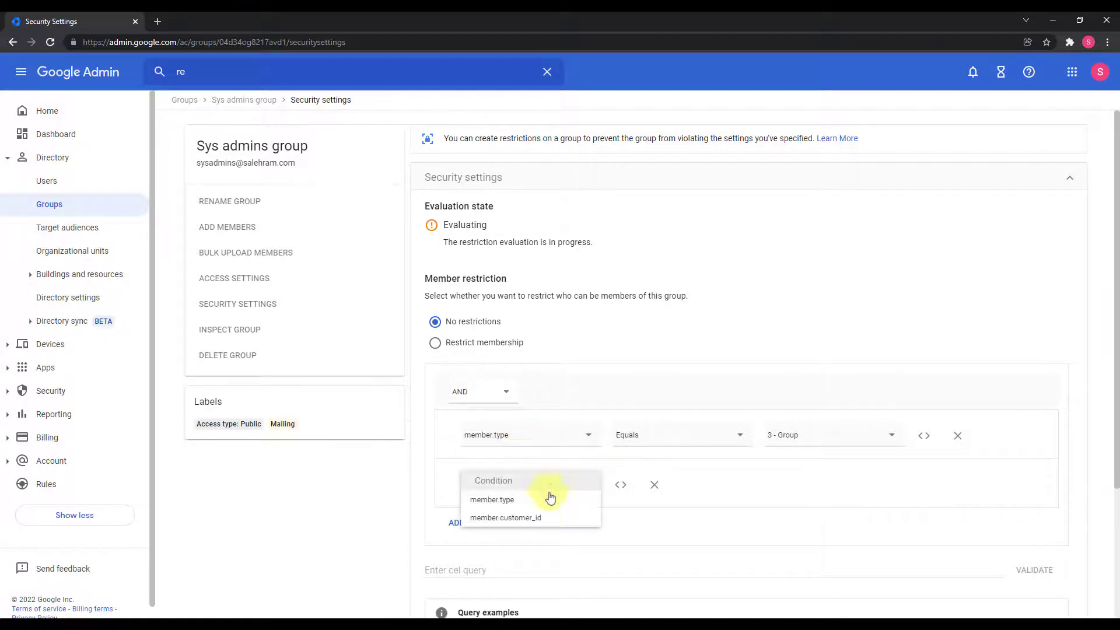
click(542, 521)
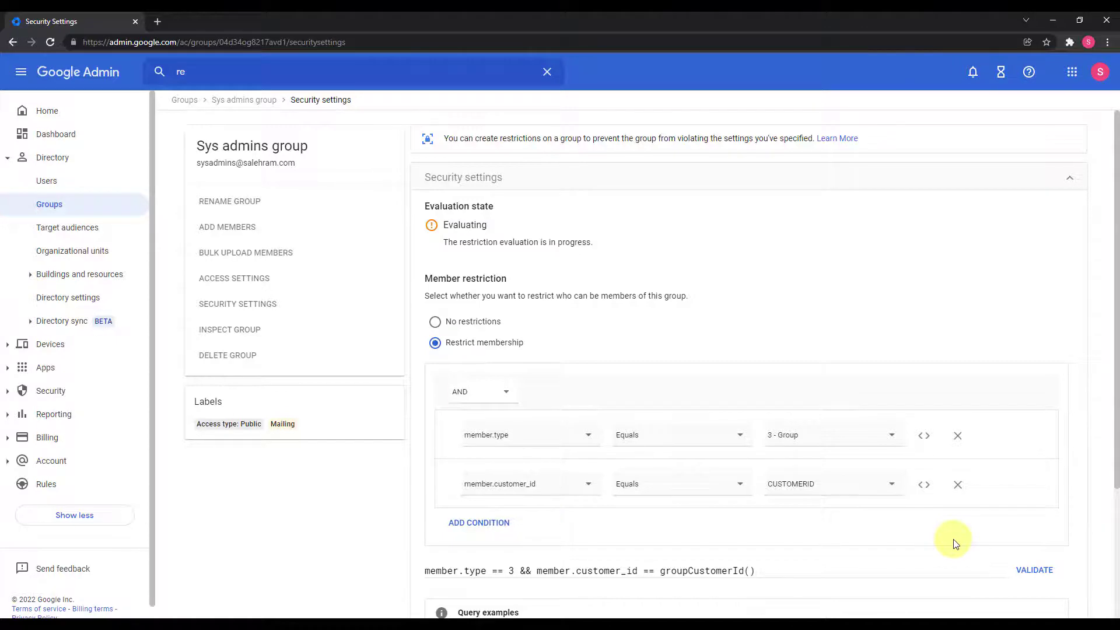
scroll(954, 545, down, 2)
scroll(954, 544, down, 1)
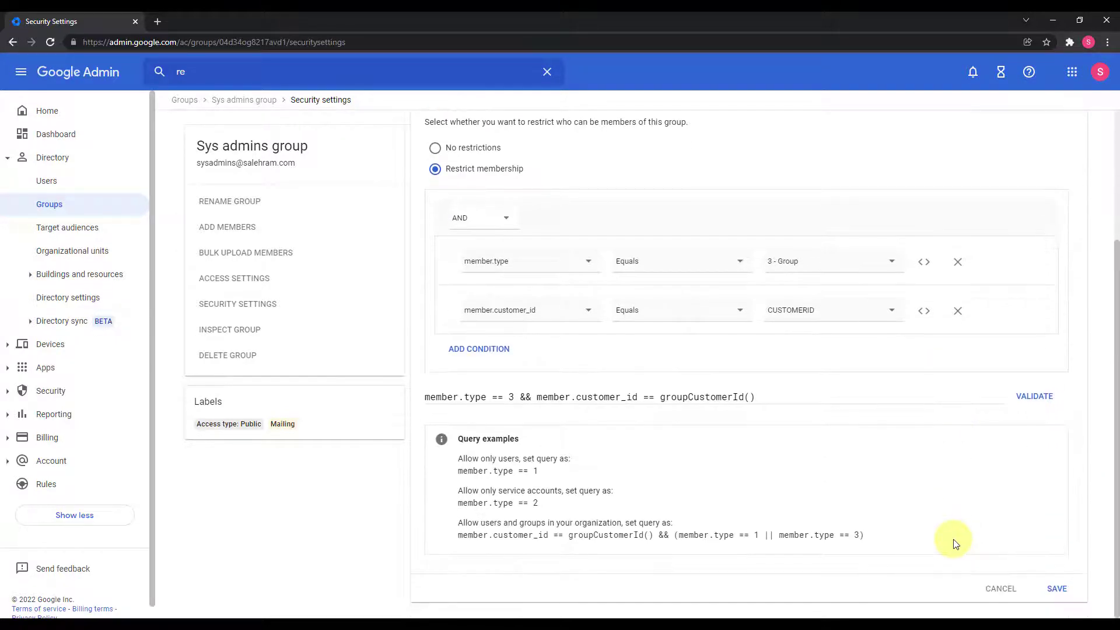
click(1059, 586)
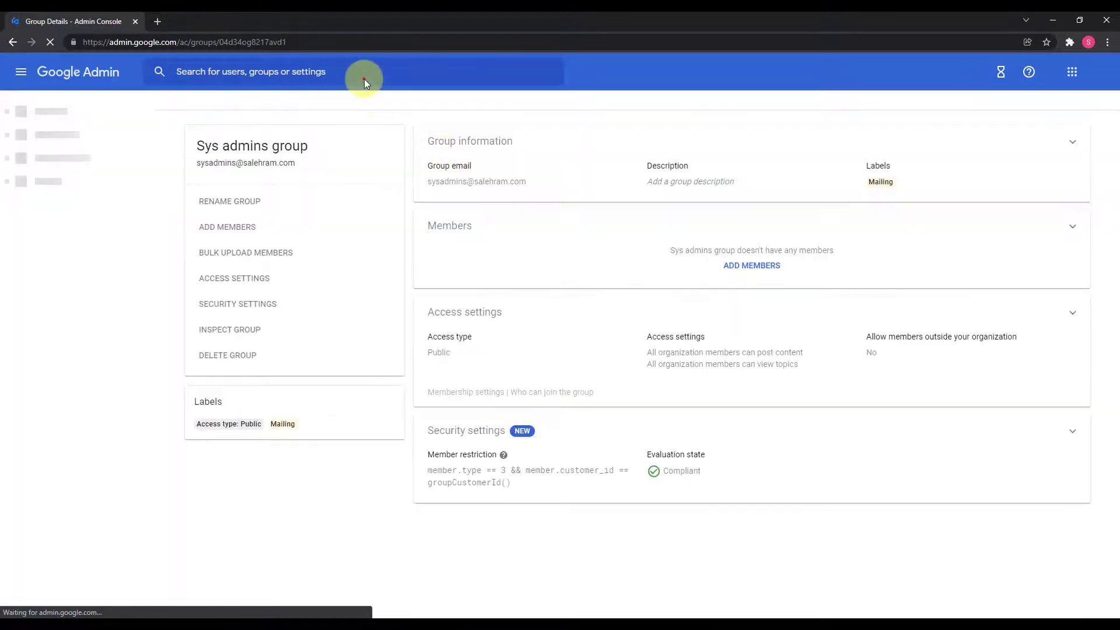
click(364, 79)
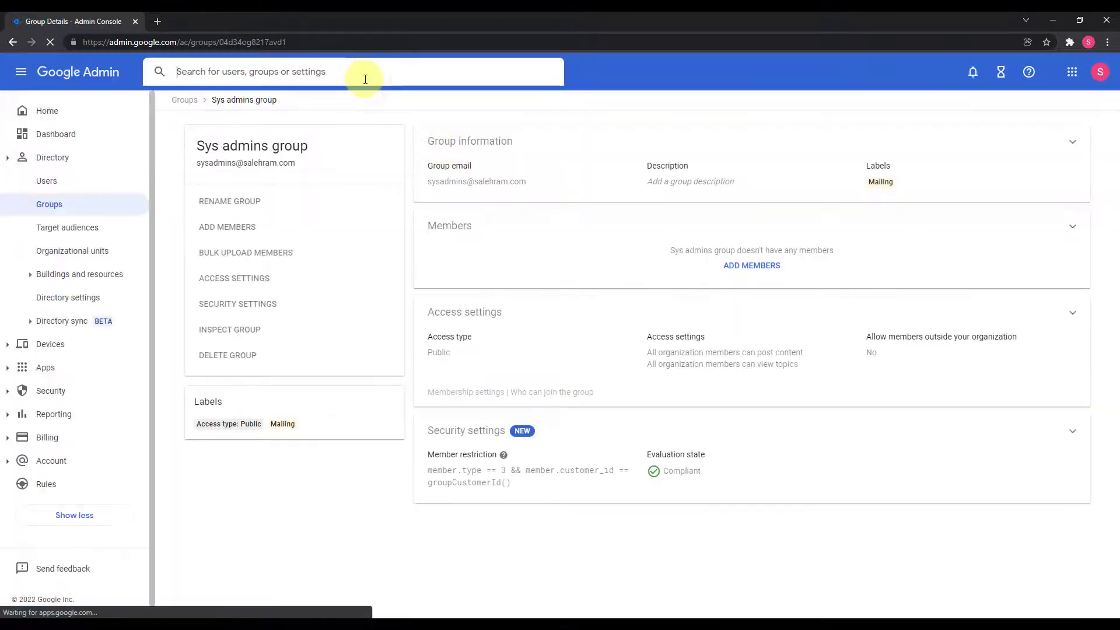
Open Group-restrictions-sce01 via search 'res', add Sys admins group as a member, and return to its details
text(res)
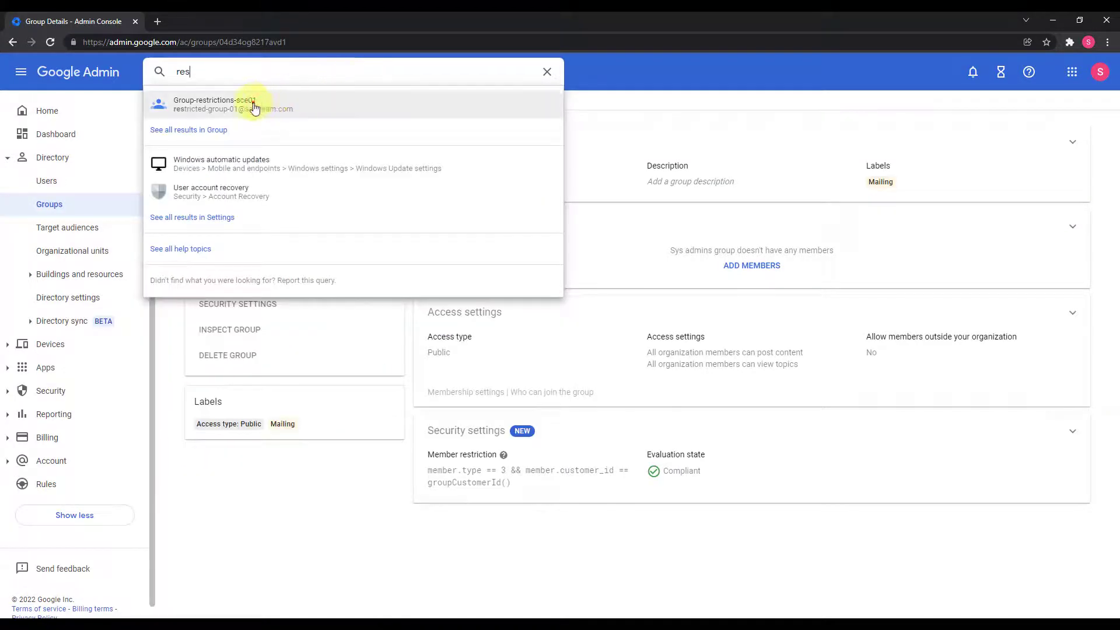
click(251, 105)
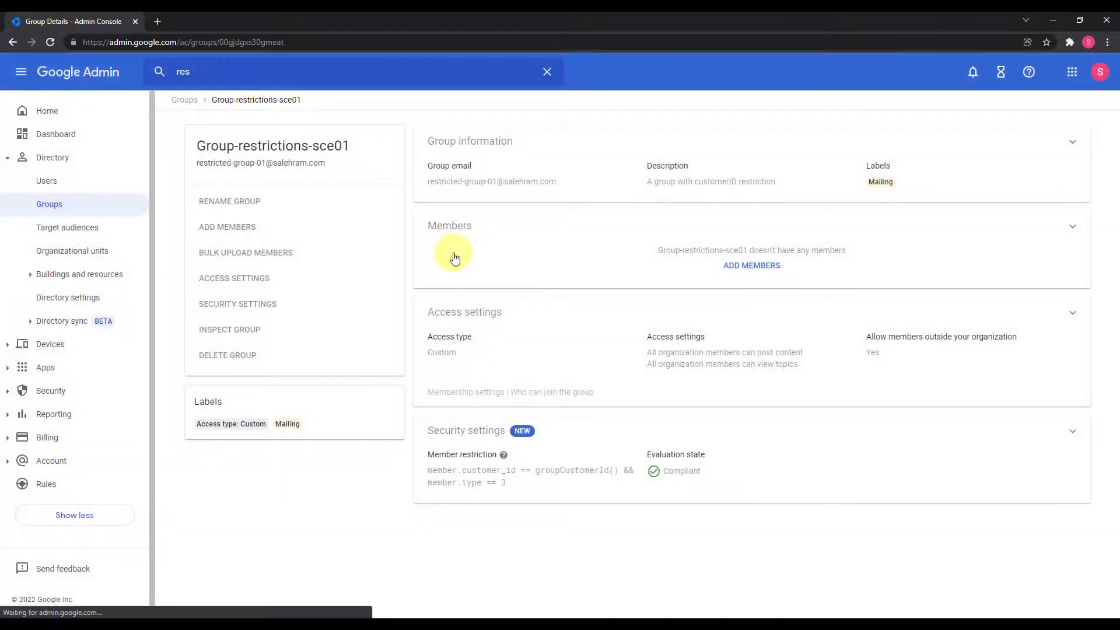
click(443, 228)
click(524, 209)
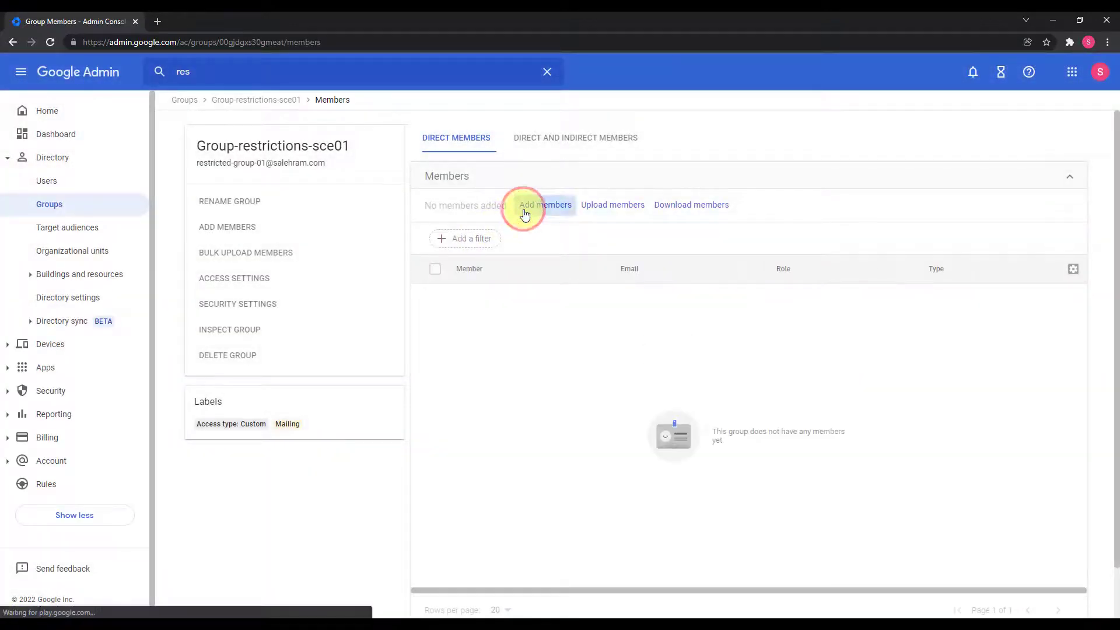
click(479, 282)
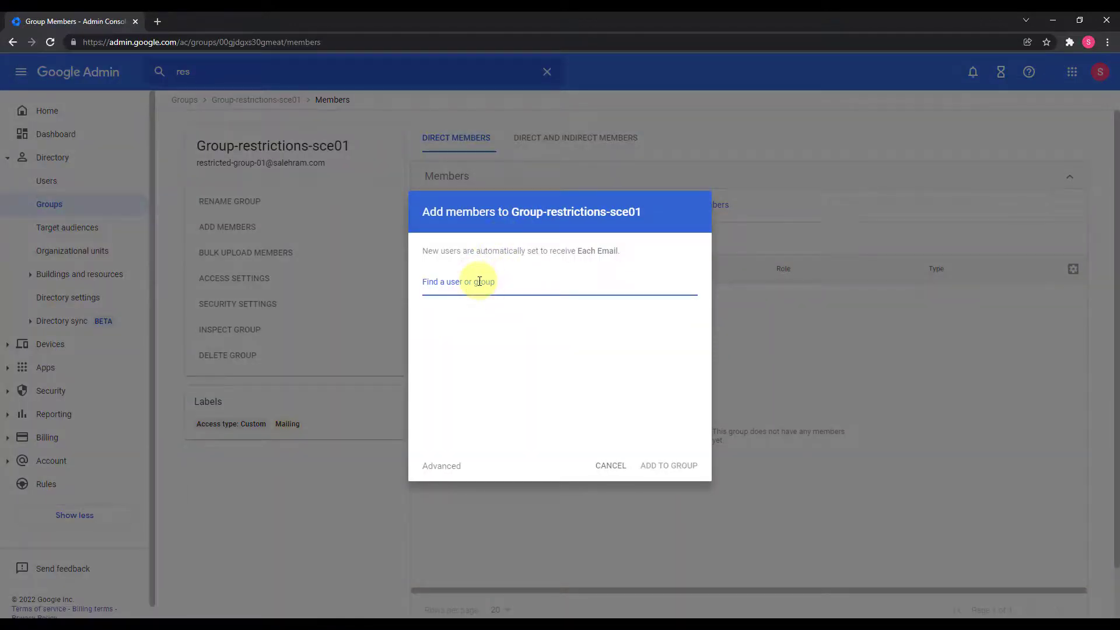
text(sys)
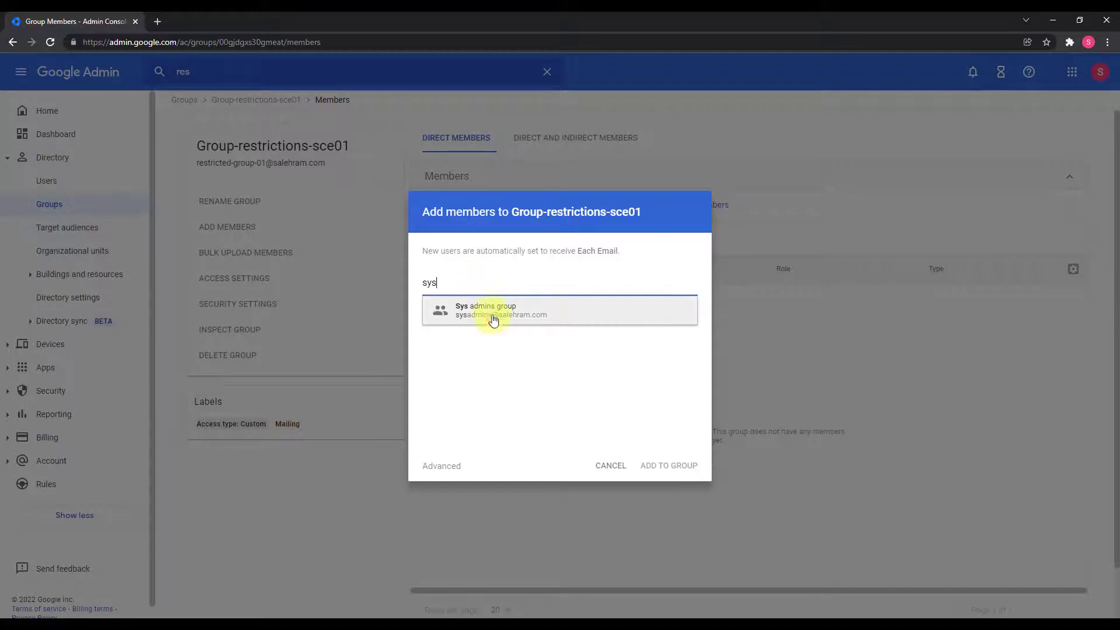
click(495, 318)
click(665, 464)
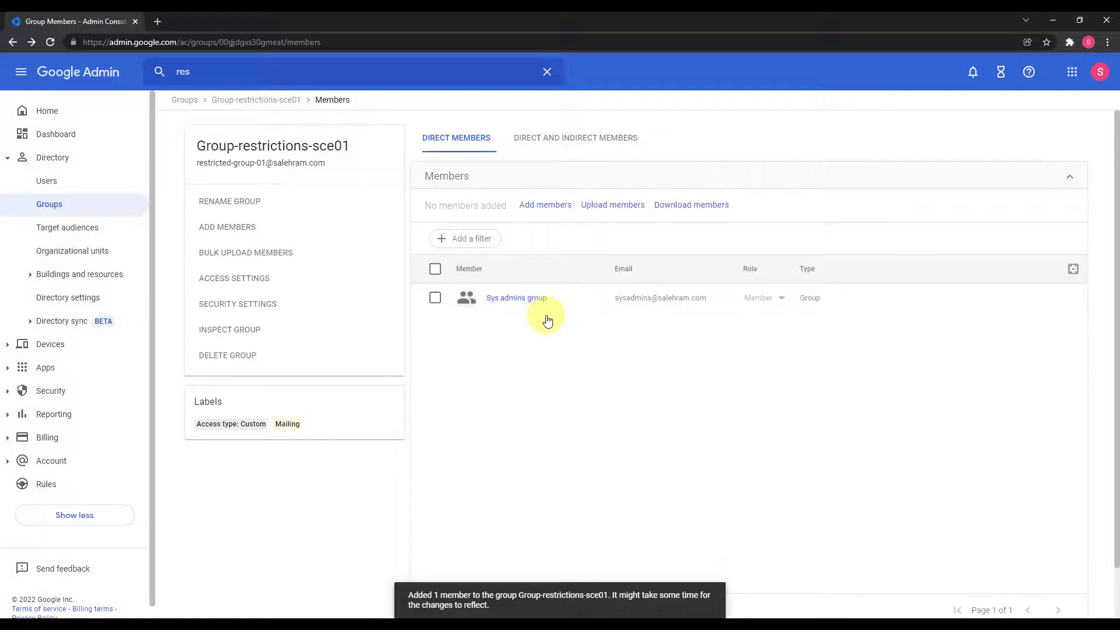
click(258, 100)
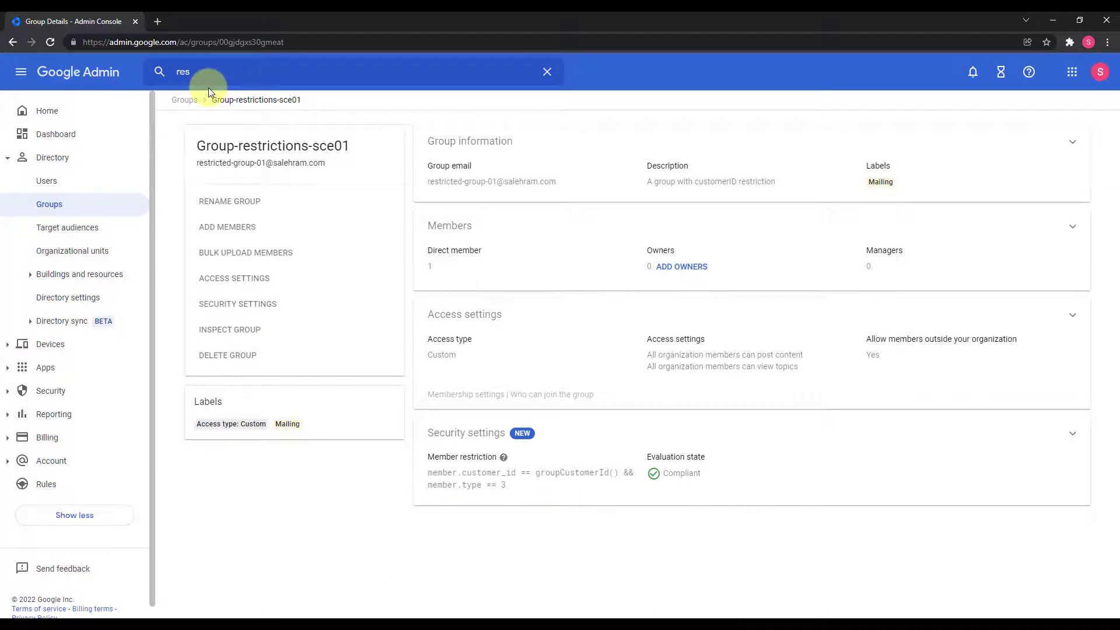
Set the Sys admins group's member restriction to No restrictions
click(162, 70)
text(s)
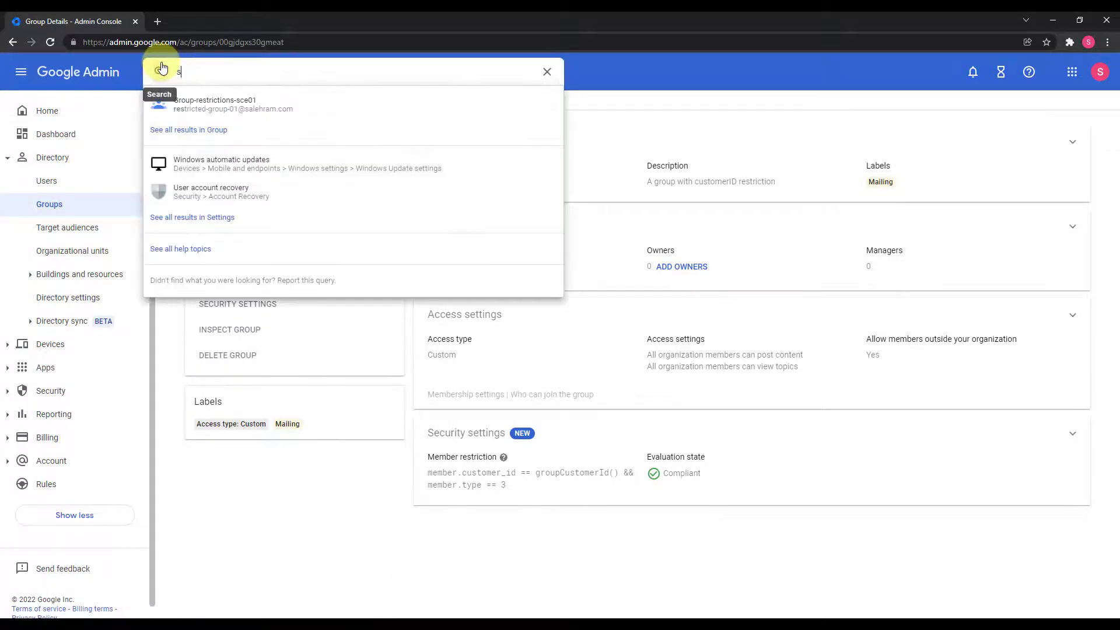
text(ys)
click(211, 130)
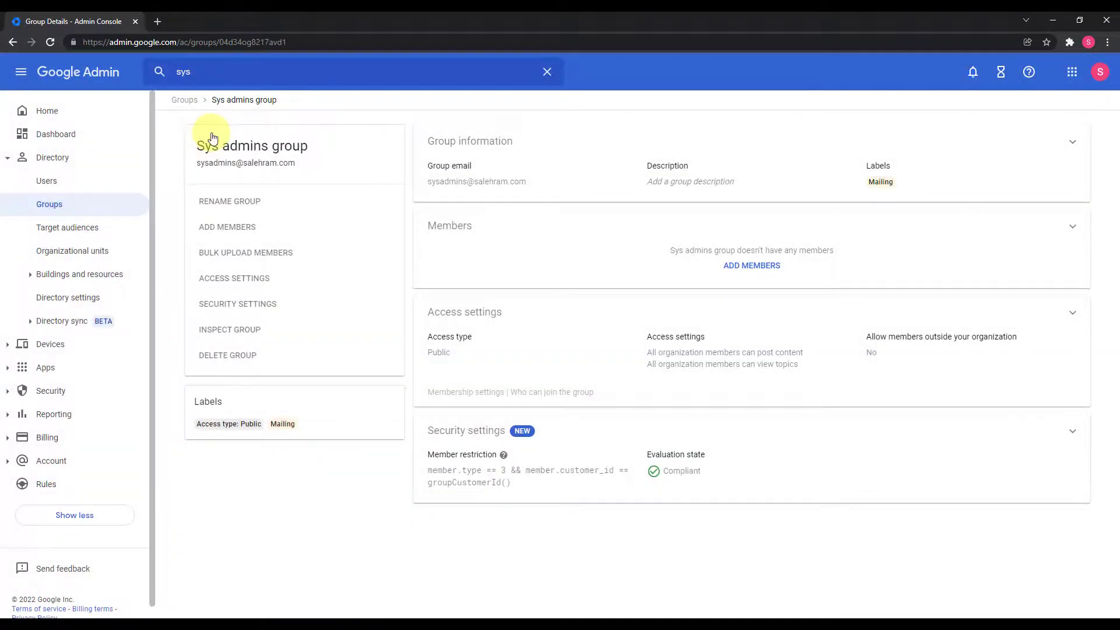
click(473, 460)
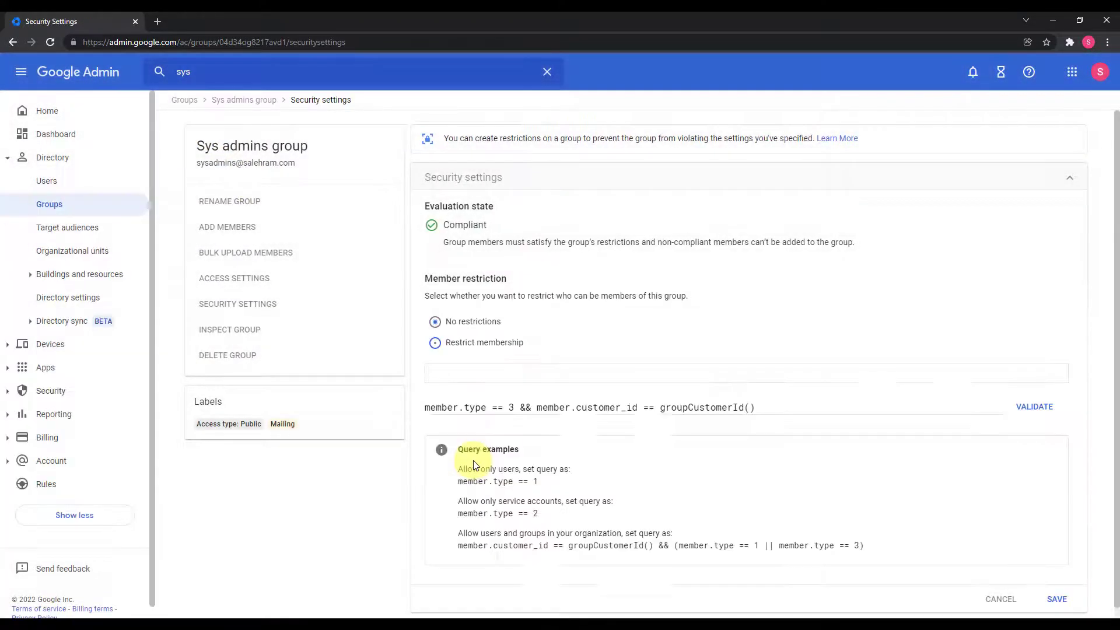
click(482, 327)
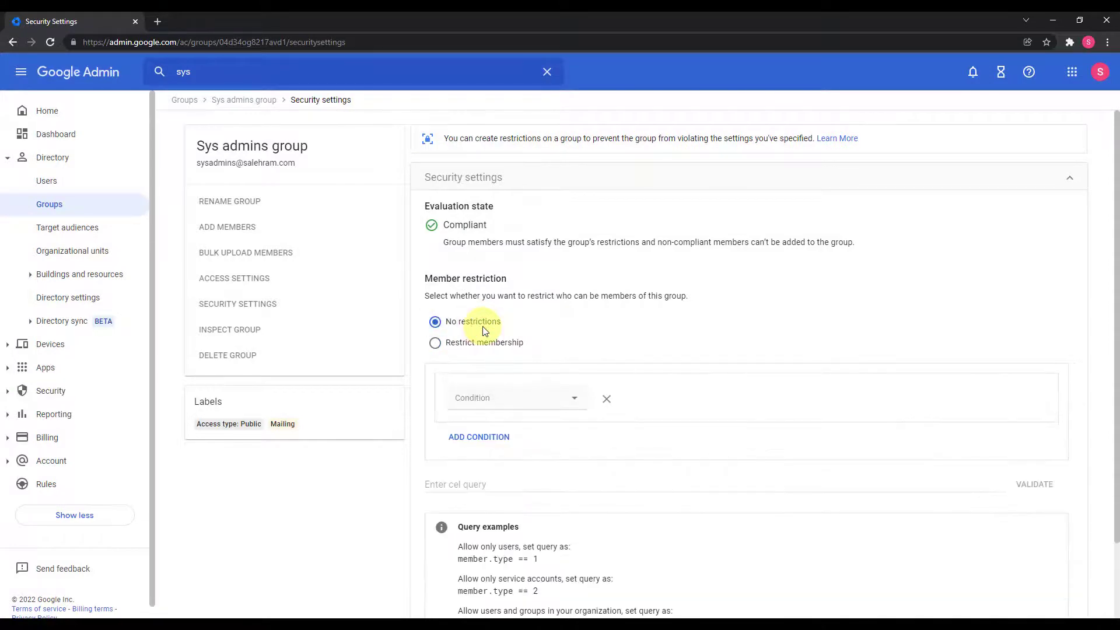
scroll(482, 327, down, 2)
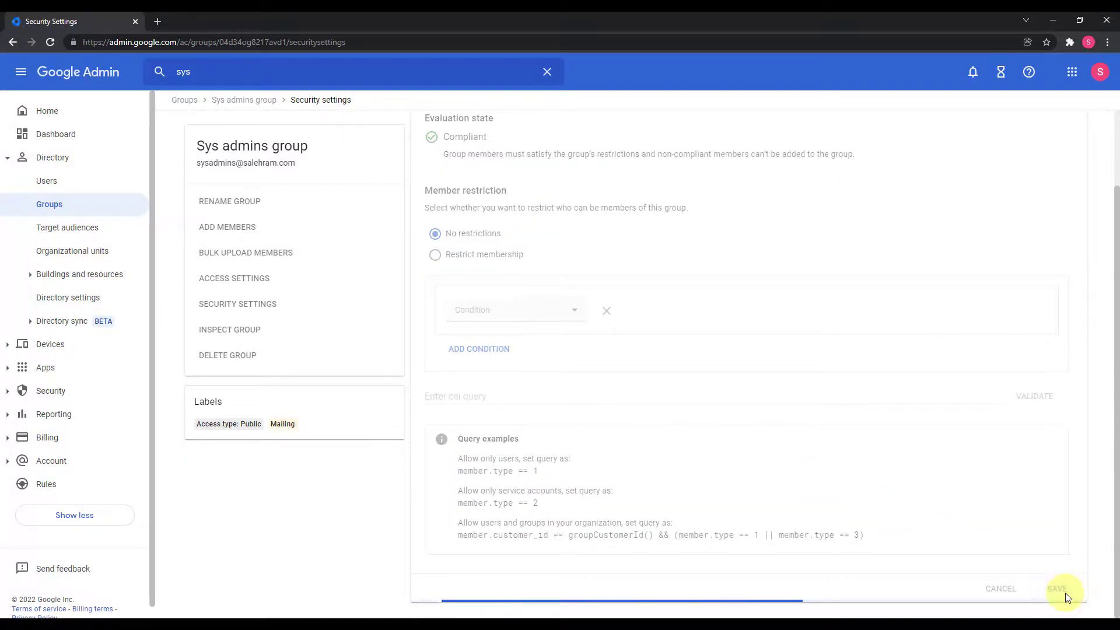
Add the admin account and a test user as new Sys admins members
click(240, 228)
click(472, 279)
text(ad)
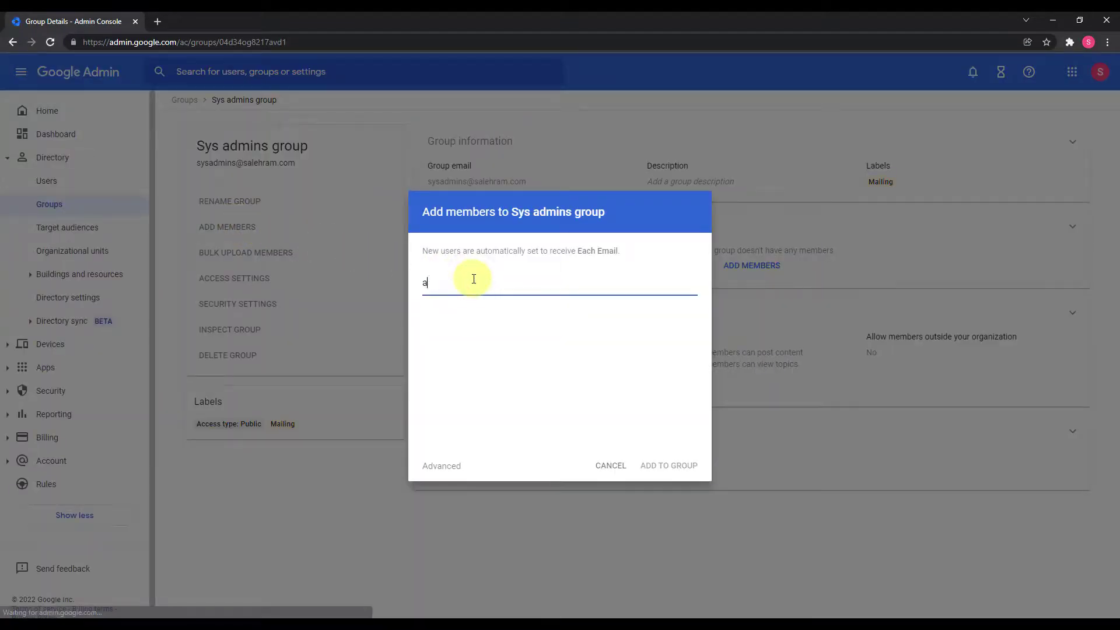
click(463, 311)
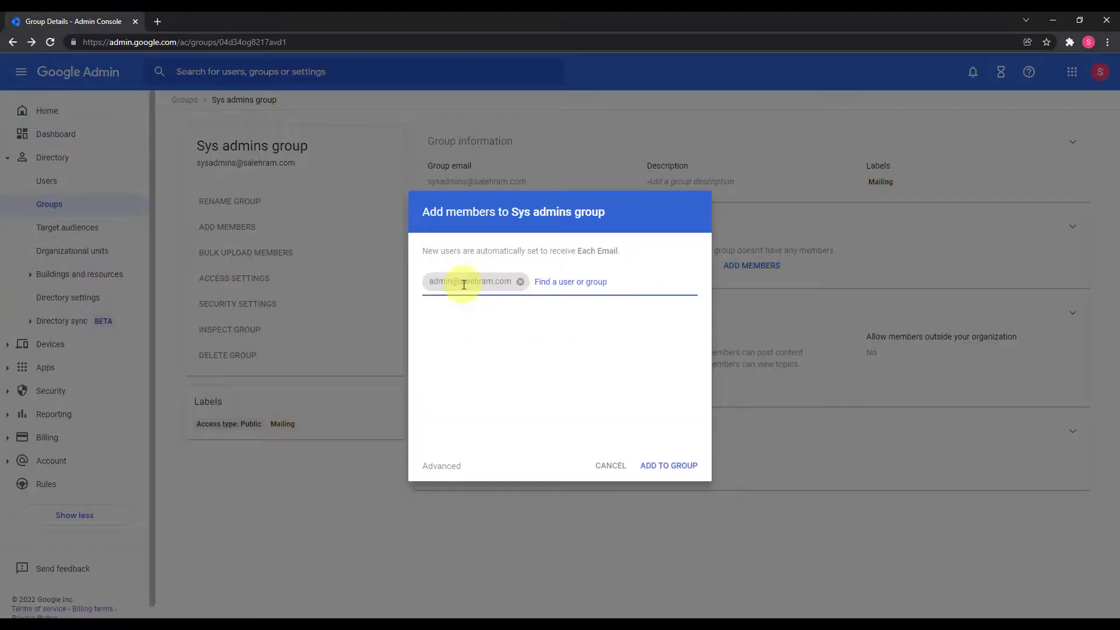
text(ty)
key(BackSpace)
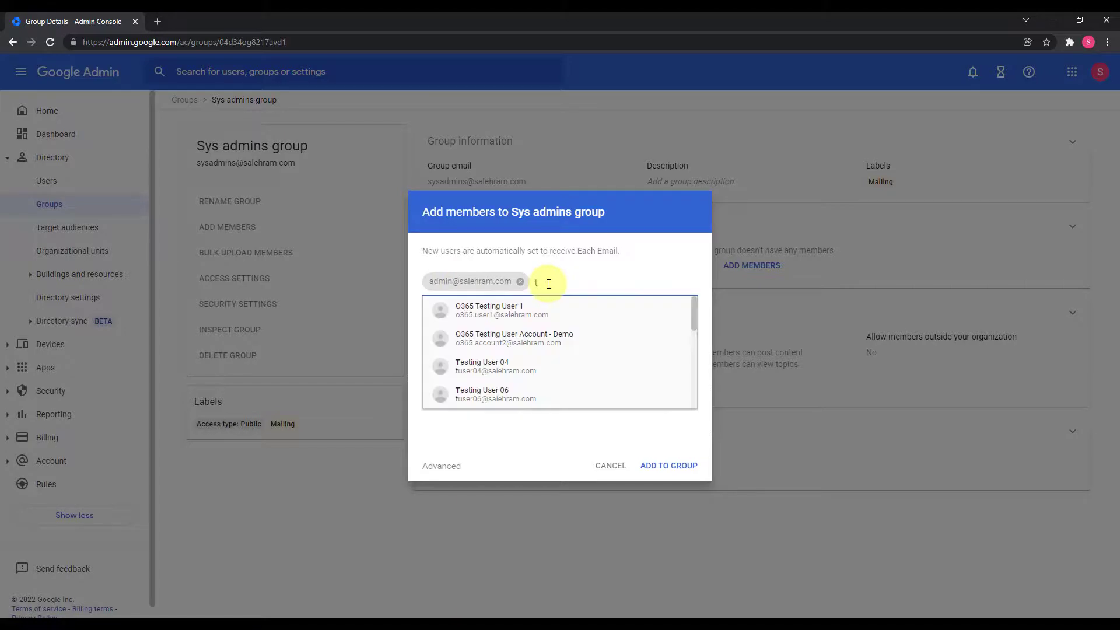
click(511, 308)
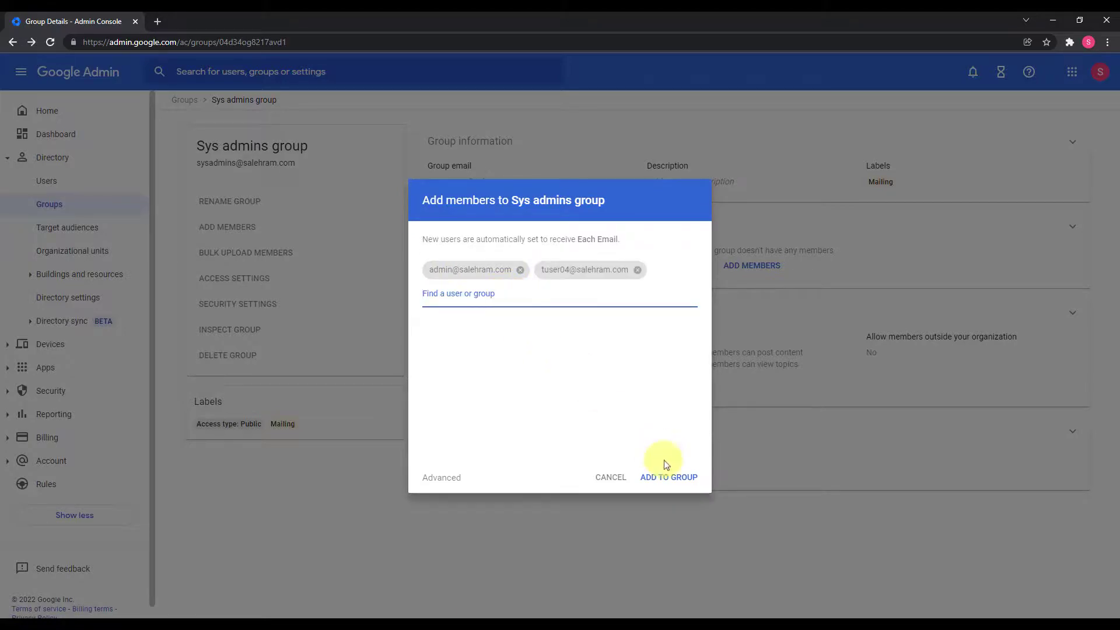
click(683, 479)
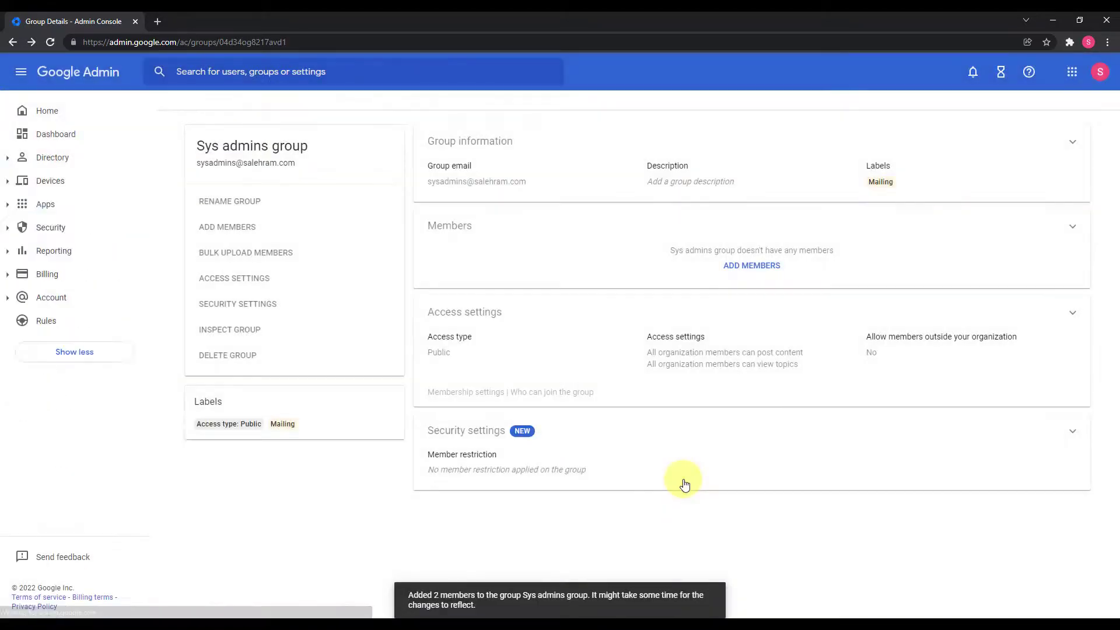
Search 'res' and open Group-restrictions-sce01's members to see its Non-Compliant evaluation state
click(534, 264)
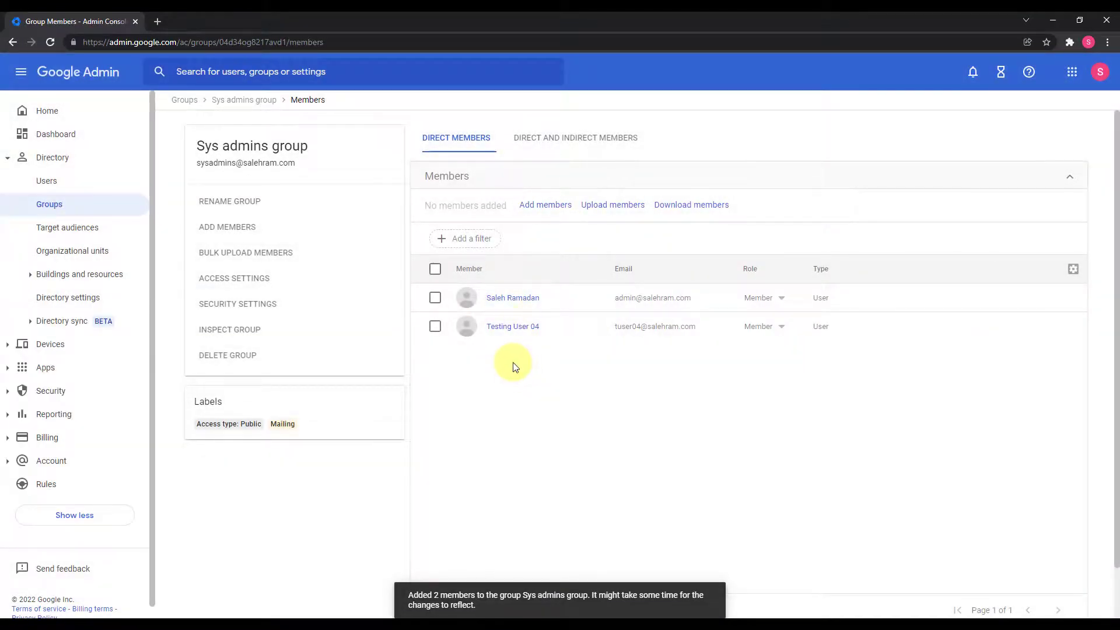
click(342, 71)
text(res)
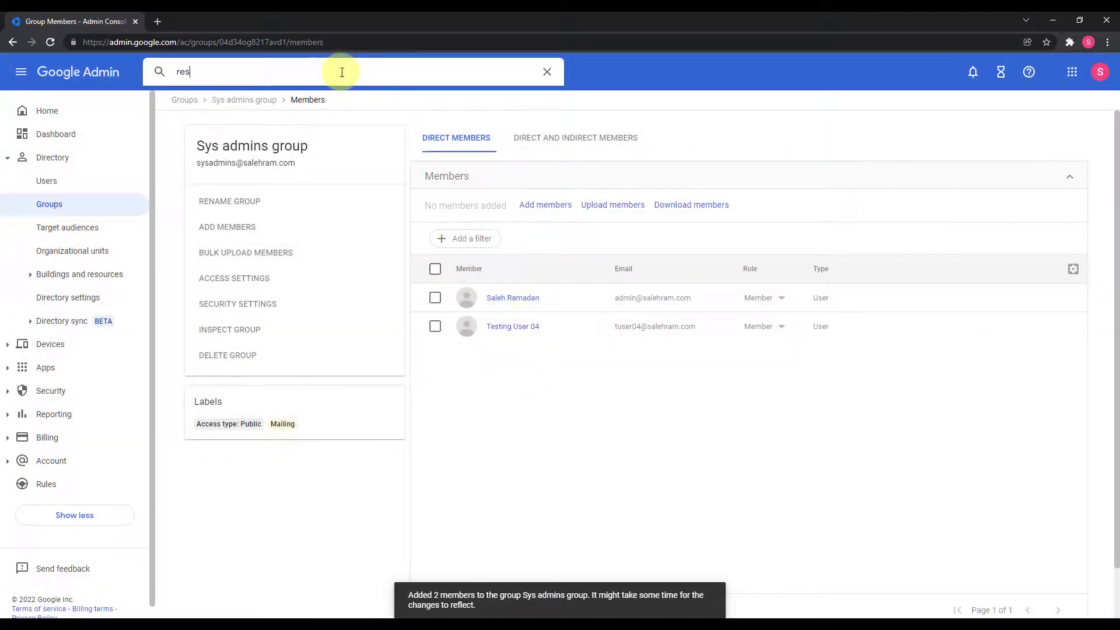
click(223, 101)
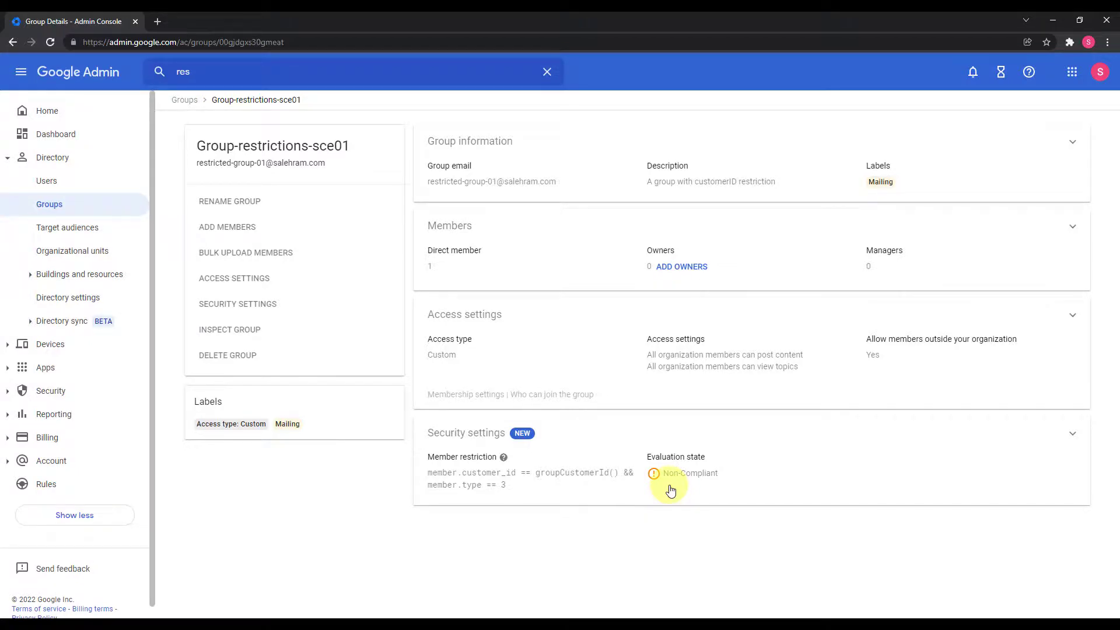
click(493, 273)
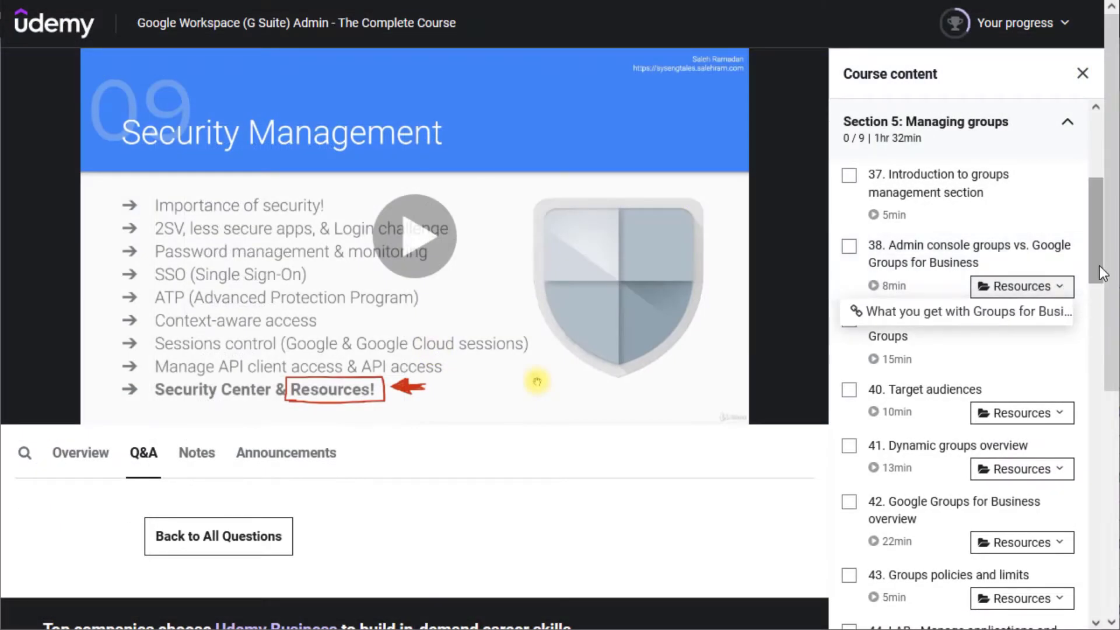
Scroll to the course curriculum and expand Device management's 29 lectures
drag(1101, 265, 1073, 399)
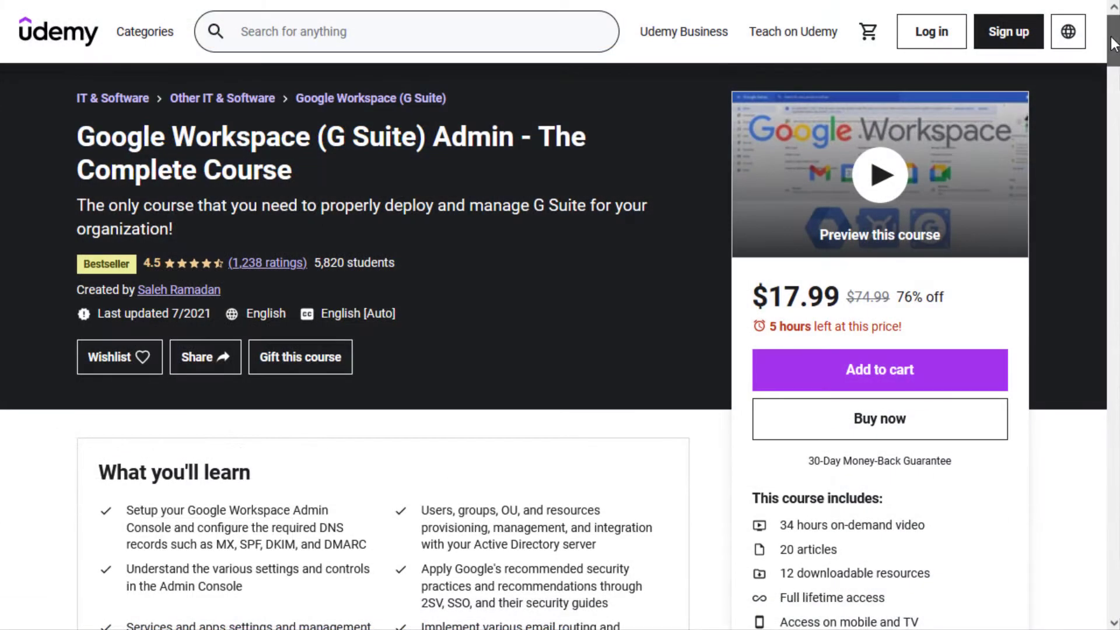
drag(1114, 44, 1111, 68)
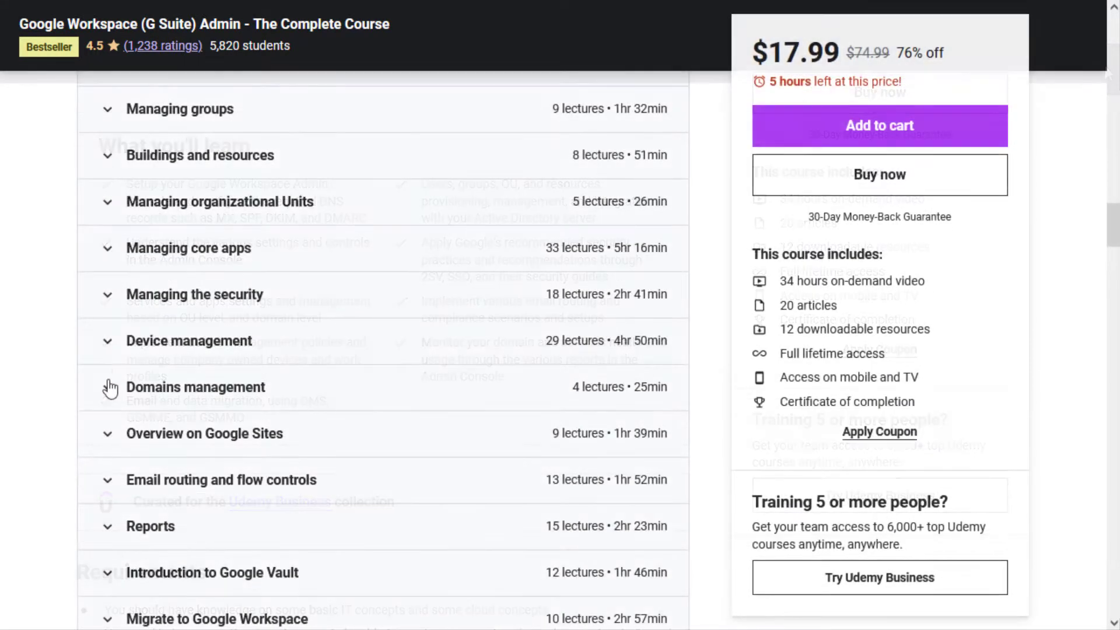
click(107, 349)
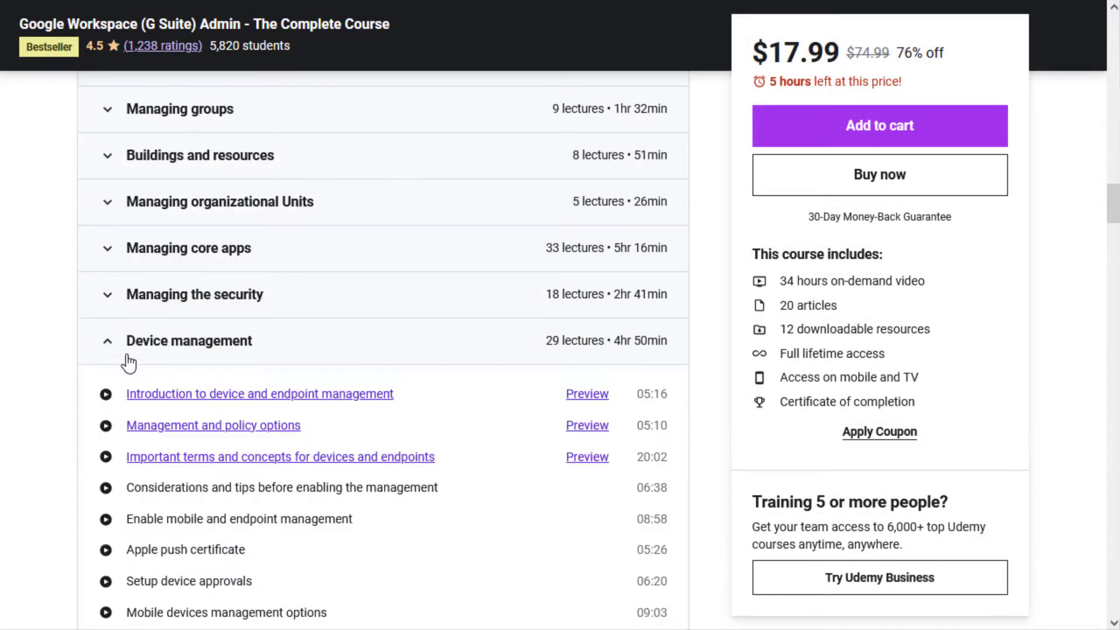